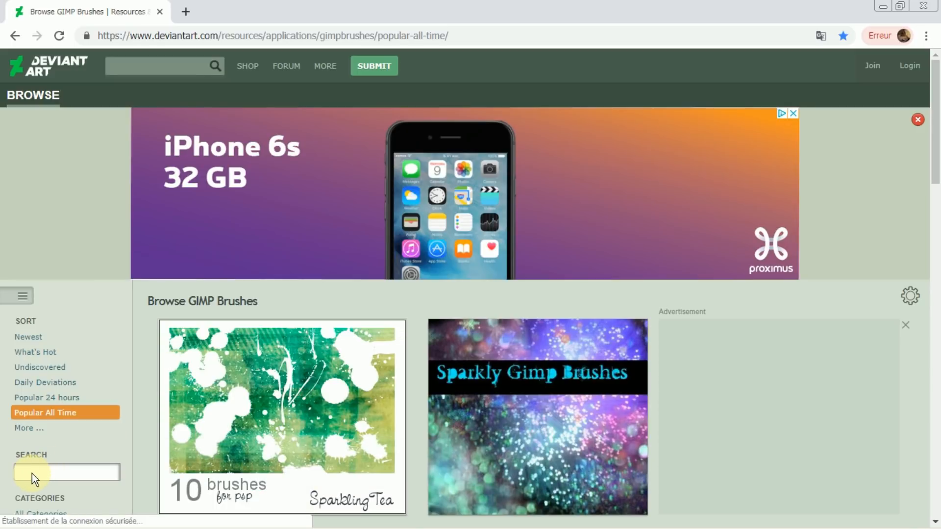
Search the GIMP Brushes category for grass.
{"action": "left_click", "coordinate": [33, 472]}
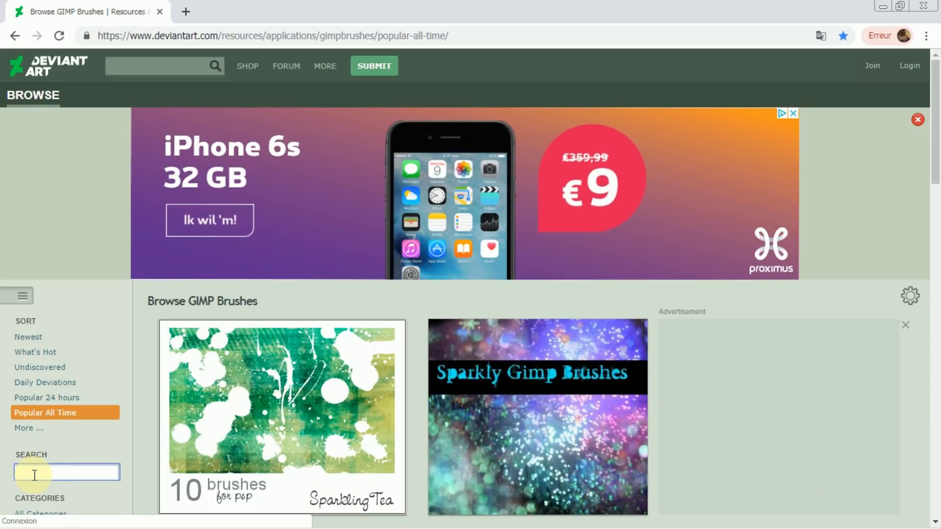
{"action": "type", "text": "grass"}
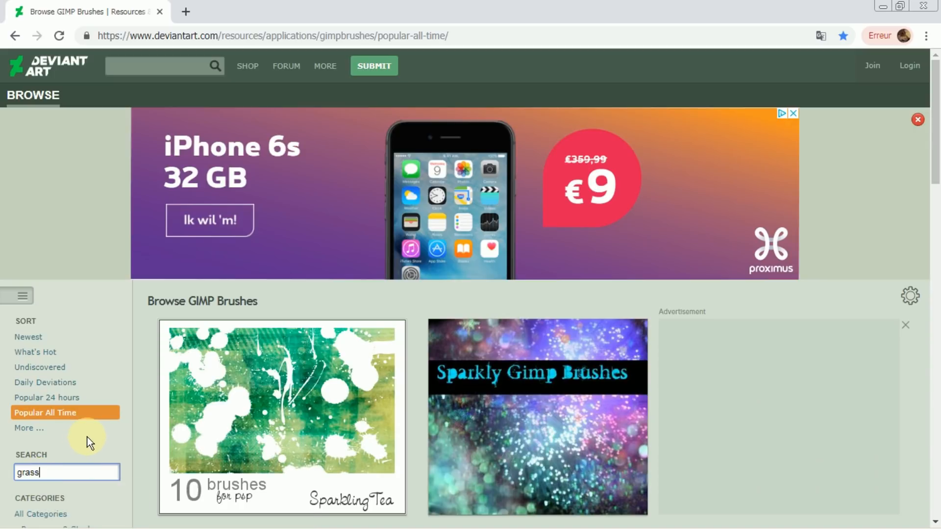
{"action": "key", "text": "Return"}
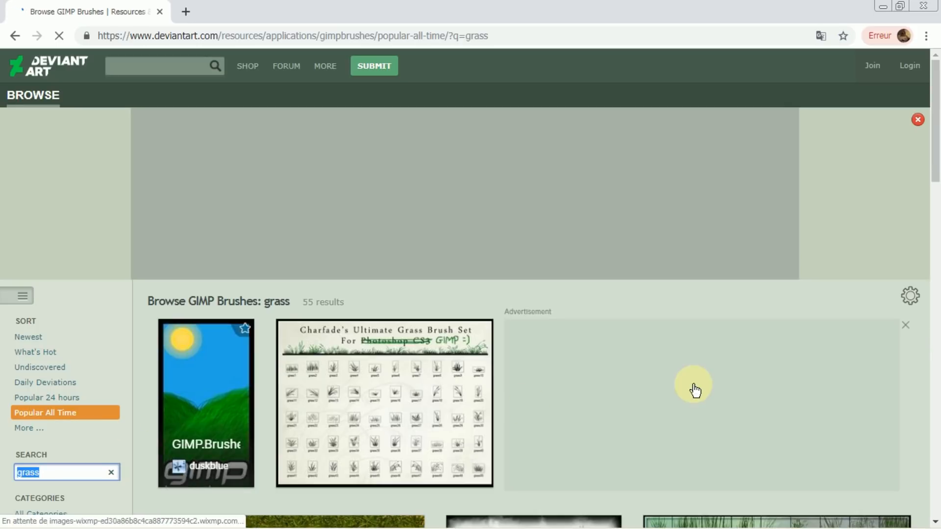
Open the Grass Brush Set by Charfade from the search results and download its ZIP file.
{"action": "scroll", "coordinate": [676, 384], "scroll_direction": "down", "scroll_amount": 2}
{"action": "scroll", "coordinate": [657, 386], "scroll_direction": "down", "scroll_amount": 3}
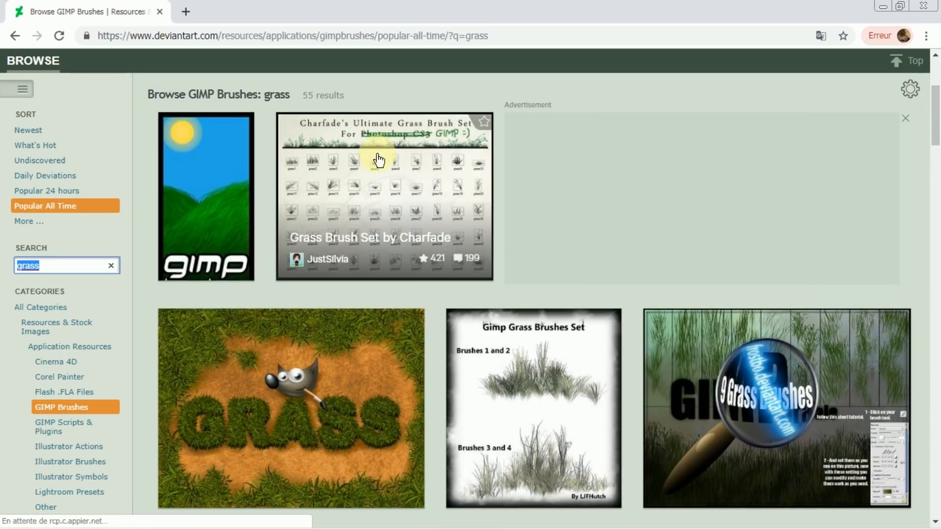
{"action": "left_click", "coordinate": [370, 188]}
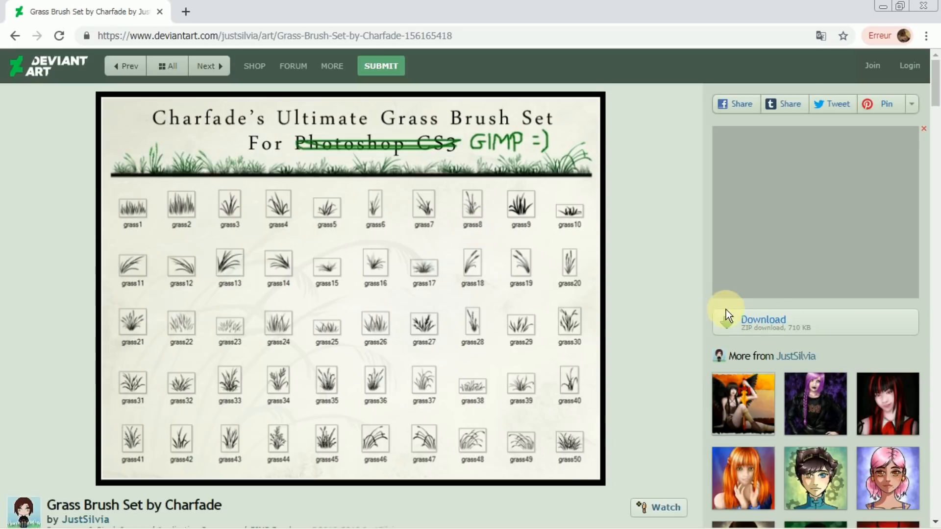
{"action": "left_click", "coordinate": [779, 333]}
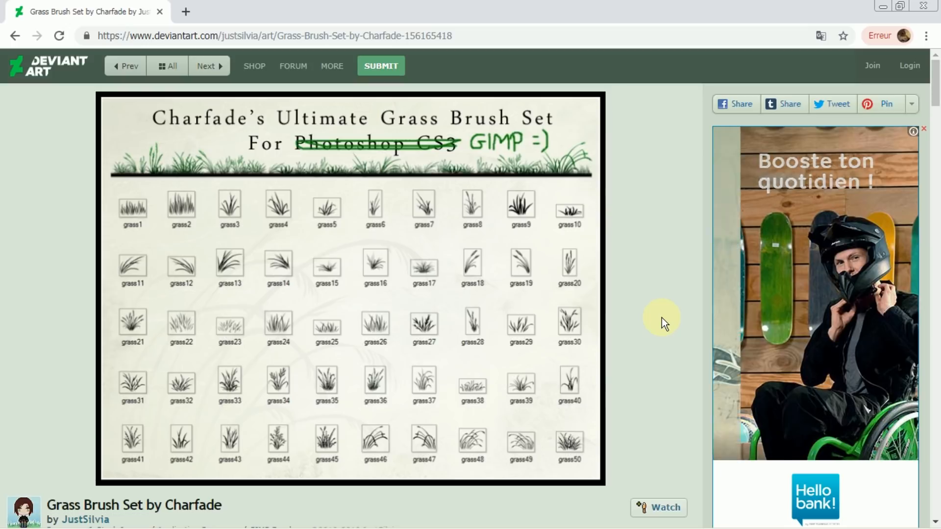
Switch to Windows Explorer and open the folder C:\Program Files\GIMP 2\share\gimp\2.0\brushes.
{"action": "mouse_move", "coordinate": [15, 528]}
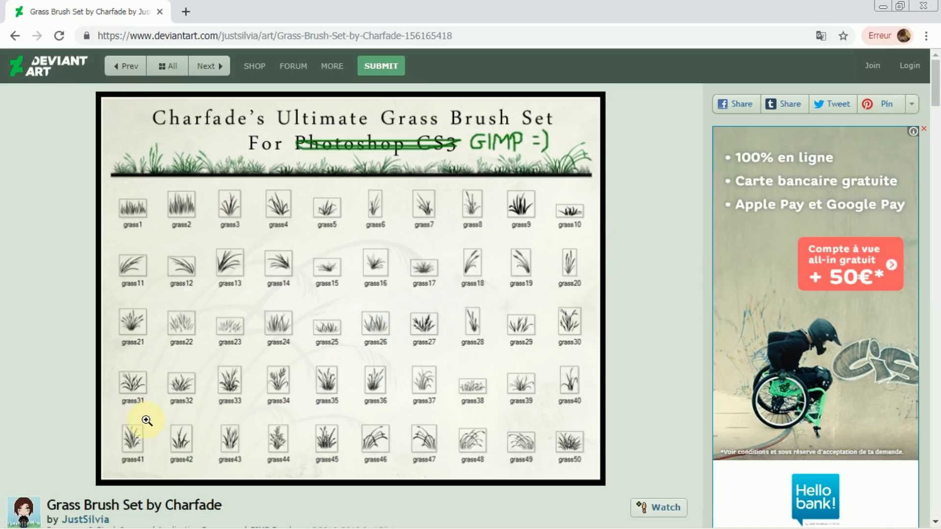
{"action": "left_click", "coordinate": [20, 519]}
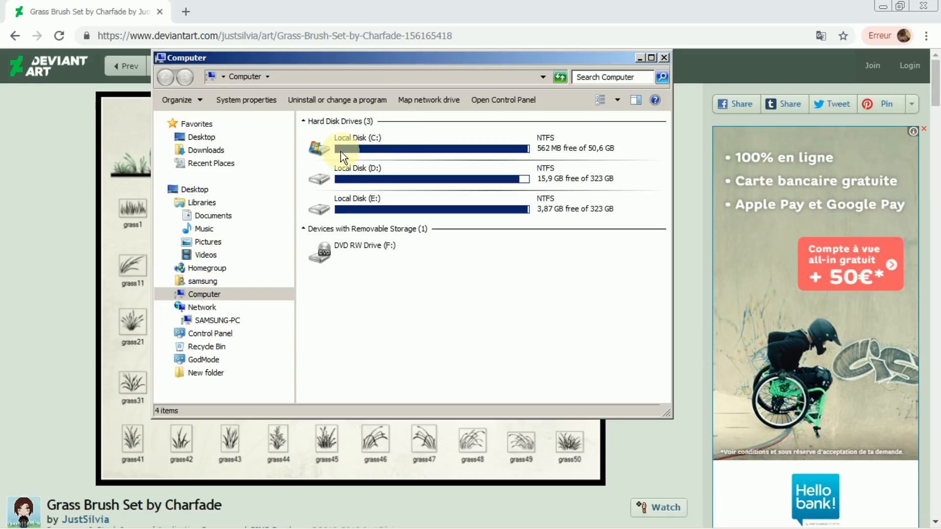
{"action": "double_click", "coordinate": [352, 152]}
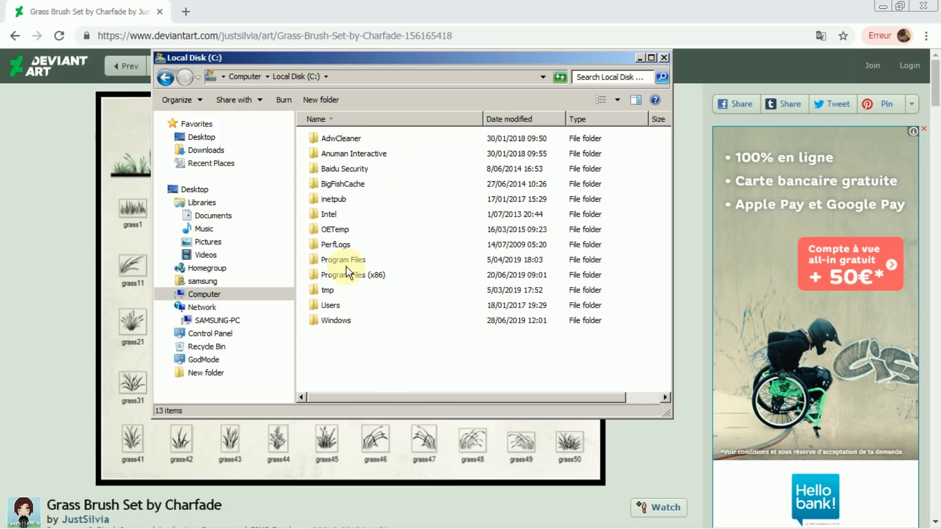
{"action": "double_click", "coordinate": [344, 263]}
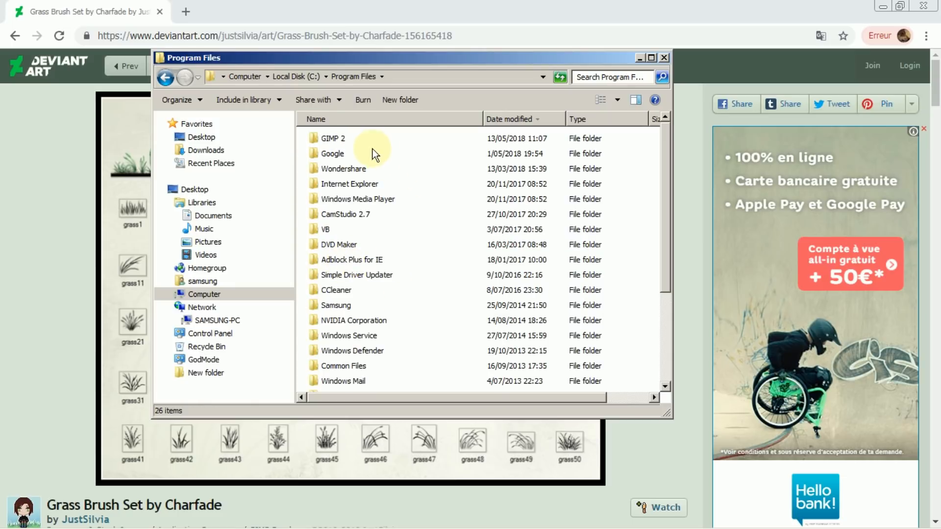
{"action": "double_click", "coordinate": [327, 140]}
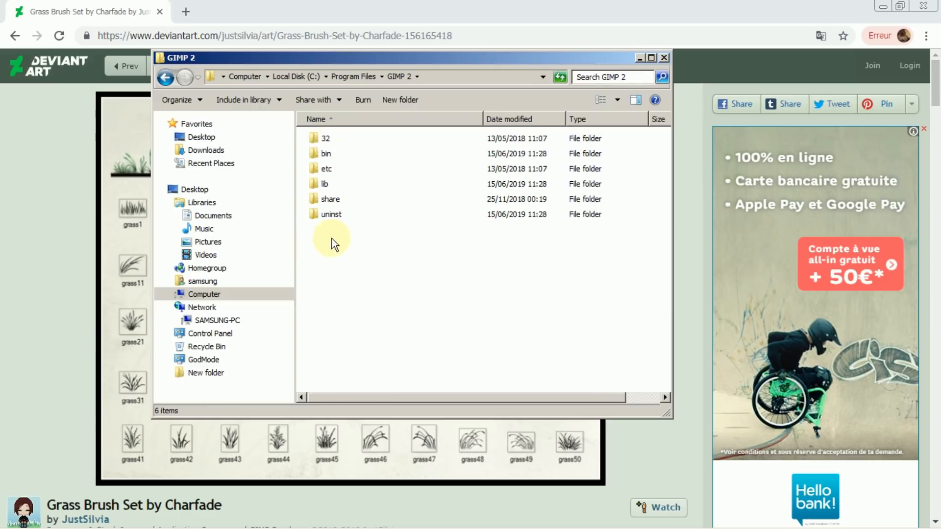
{"action": "double_click", "coordinate": [326, 201]}
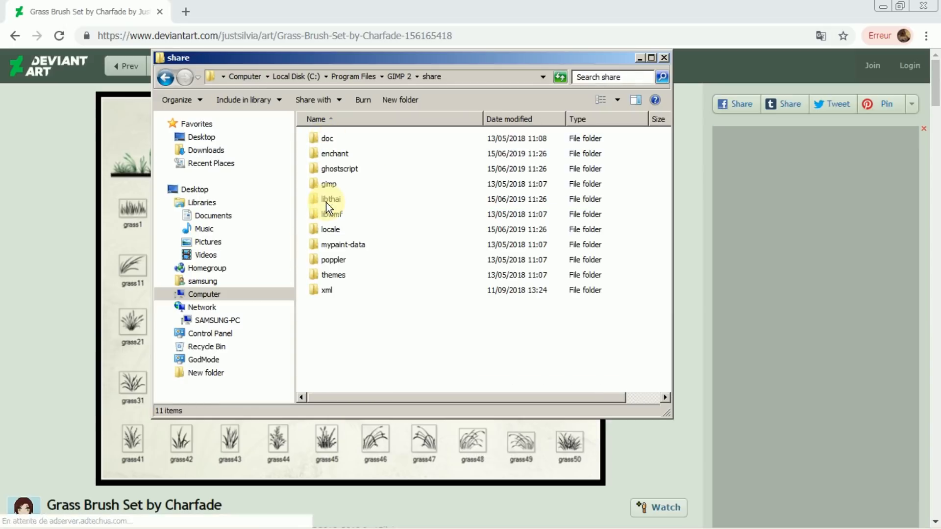
{"action": "double_click", "coordinate": [325, 185]}
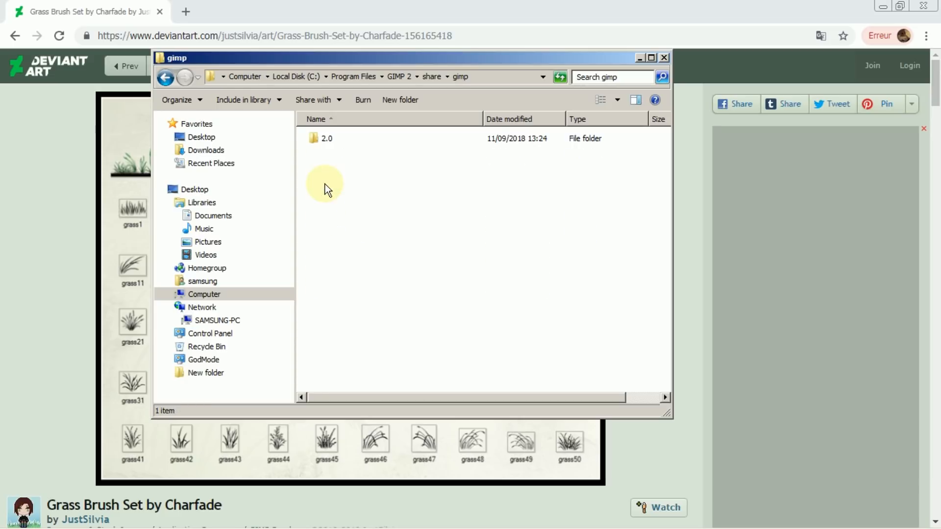
{"action": "double_click", "coordinate": [321, 139]}
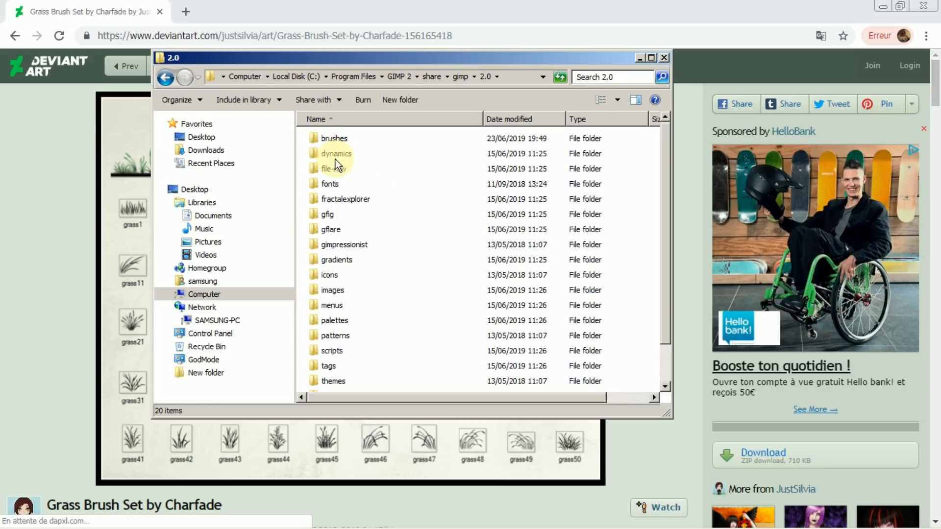
{"action": "left_click", "coordinate": [337, 139]}
{"action": "double_click", "coordinate": [337, 138]}
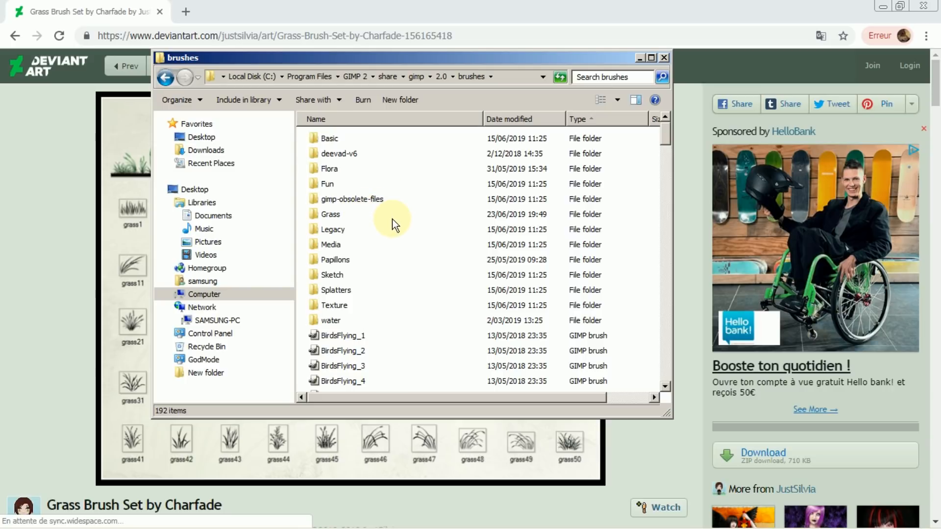
Look through the subfolders and GIMP brush files in the brushes folder and close its window.
{"action": "right_click", "coordinate": [376, 215]}
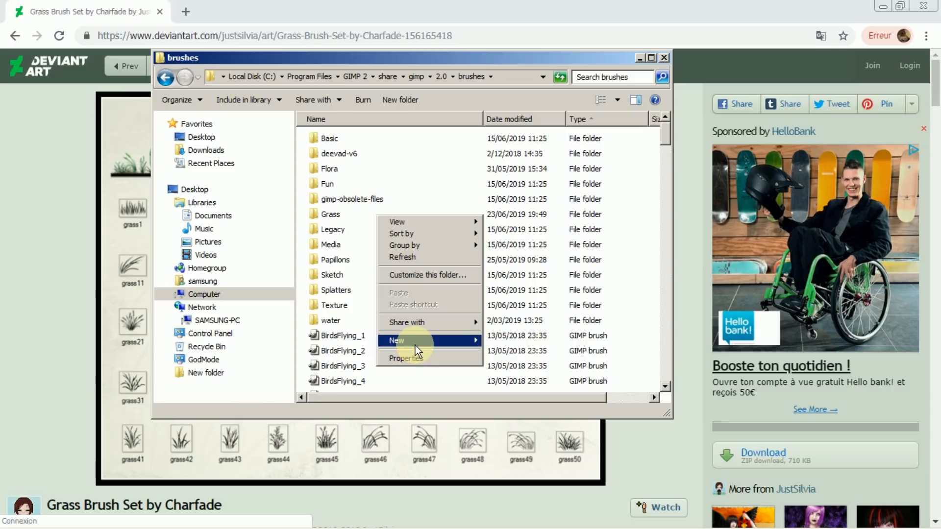
{"action": "mouse_move", "coordinate": [416, 345]}
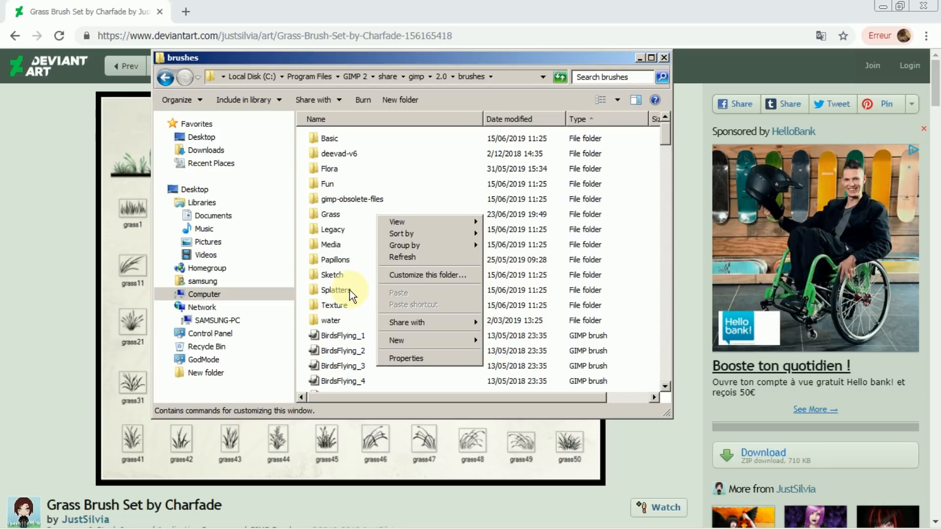
{"action": "left_click", "coordinate": [598, 231]}
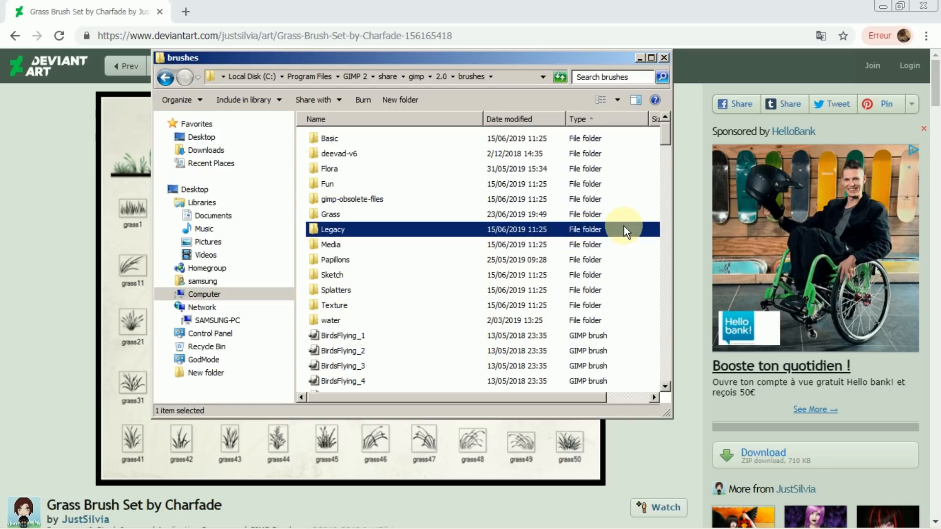
{"action": "scroll", "coordinate": [622, 227], "scroll_direction": "down", "scroll_amount": 15}
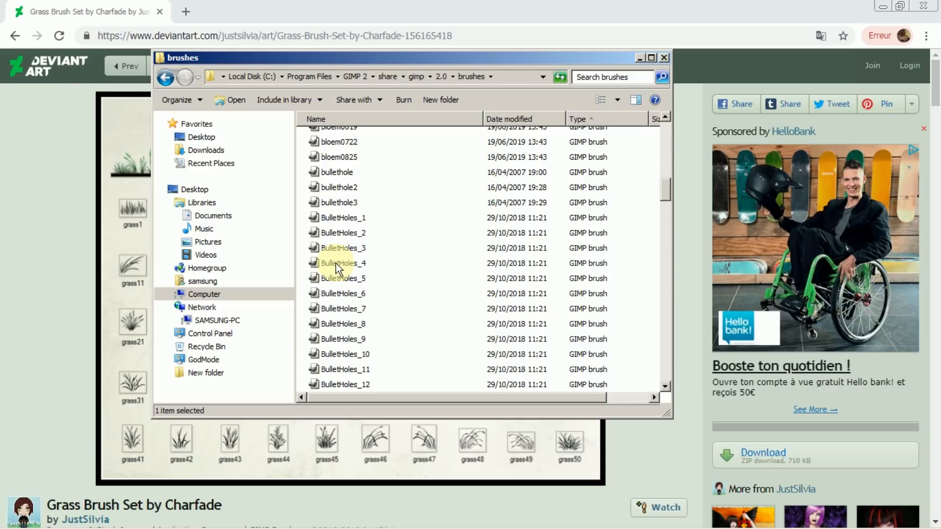
{"action": "left_click", "coordinate": [666, 57]}
Switch to GIMP and open the recent images lions-175934_1280.jpg and daffodil-4147968_1920.jpg.
{"action": "mouse_move", "coordinate": [186, 527]}
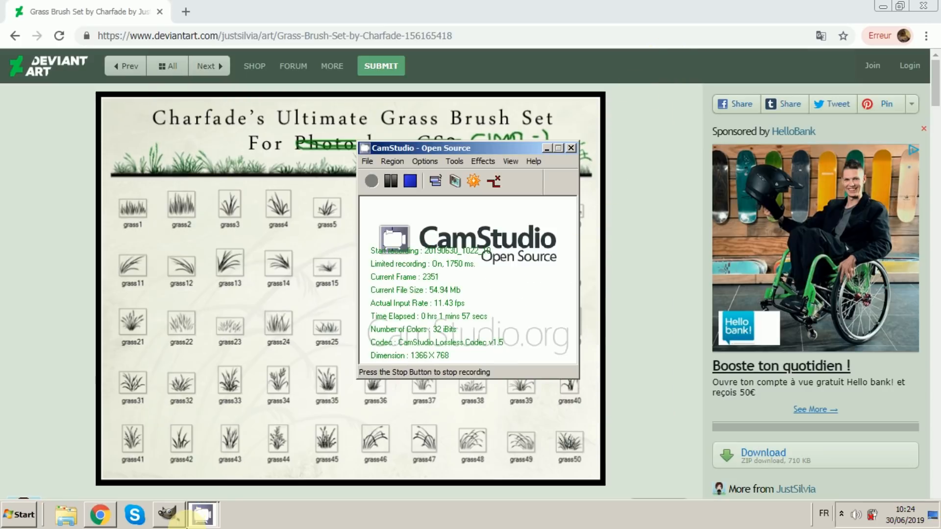
{"action": "left_click", "coordinate": [168, 515]}
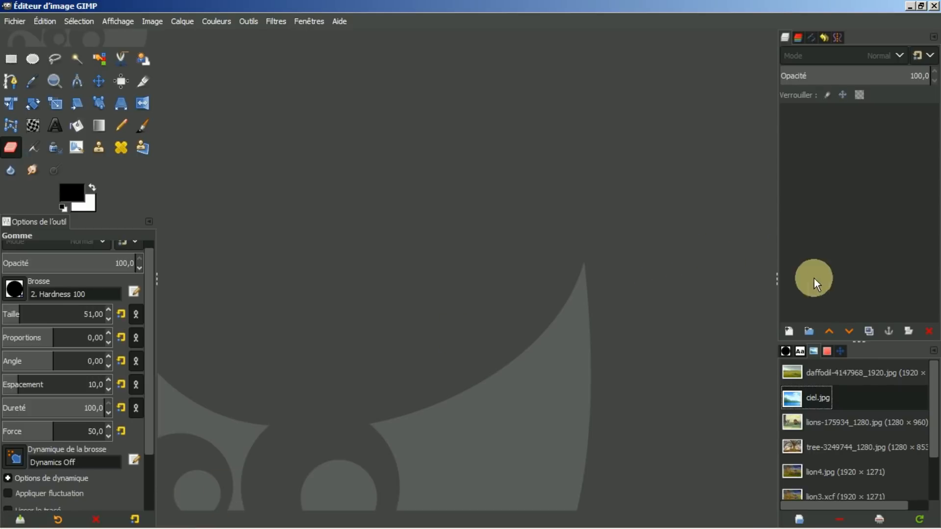
{"action": "left_click", "coordinate": [818, 424]}
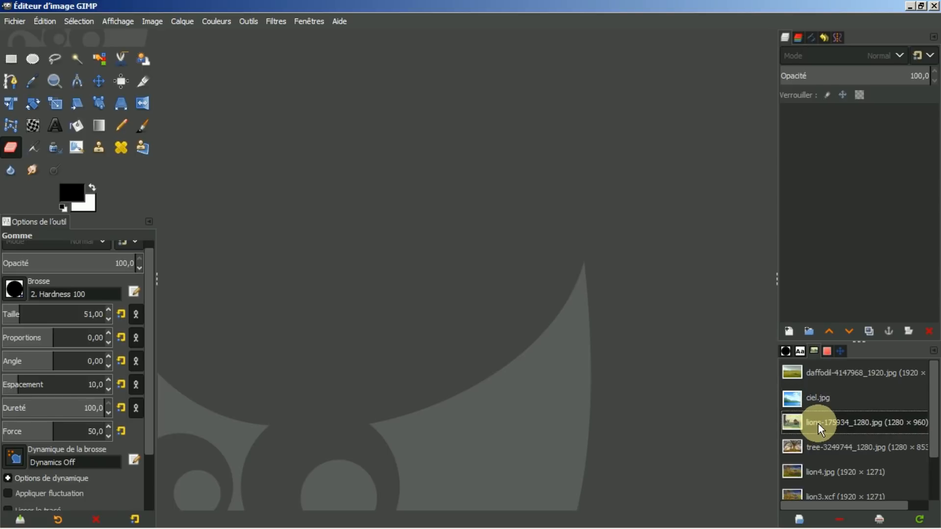
{"action": "double_click", "coordinate": [819, 424]}
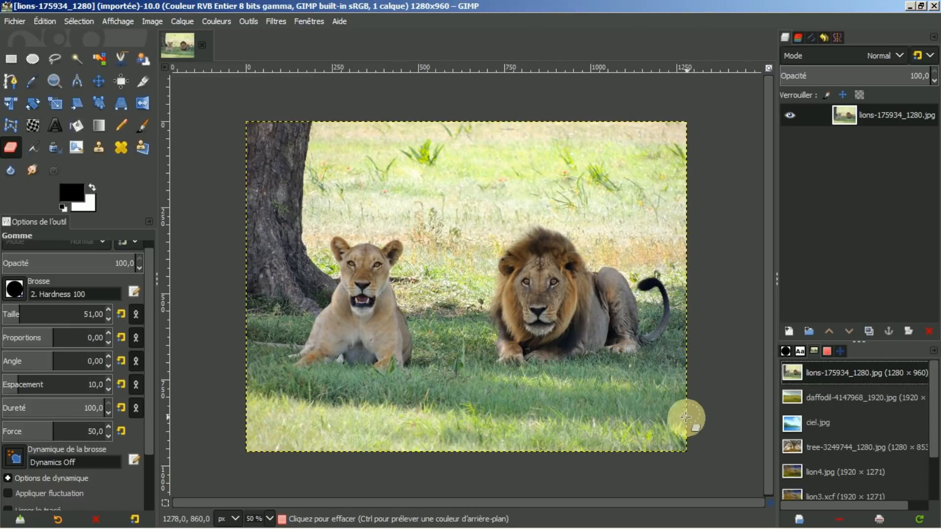
{"action": "left_click", "coordinate": [850, 392]}
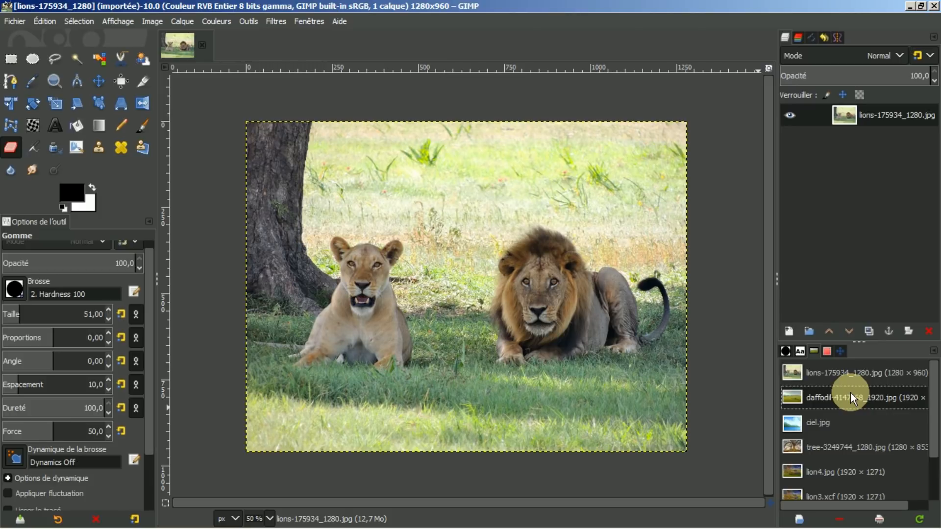
{"action": "double_click", "coordinate": [851, 392]}
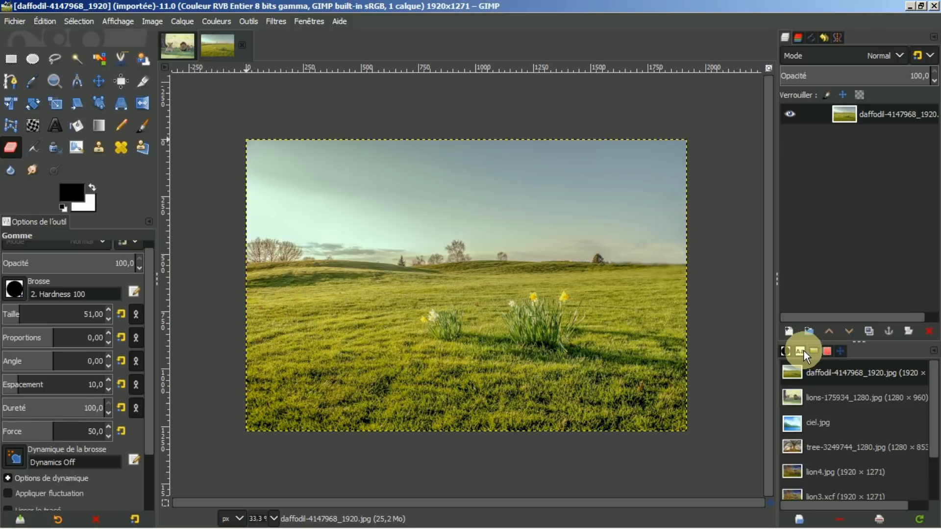
Clone nearby grass over the smaller daffodil clump in the meadow, using the 2. Hardness 075 brush at size 214.
{"action": "left_click", "coordinate": [843, 354]}
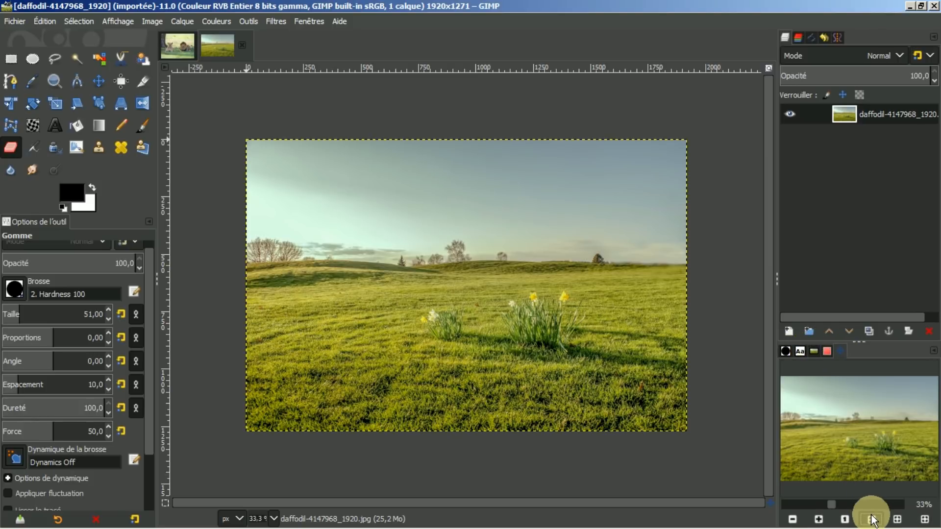
{"action": "left_click", "coordinate": [871, 519]}
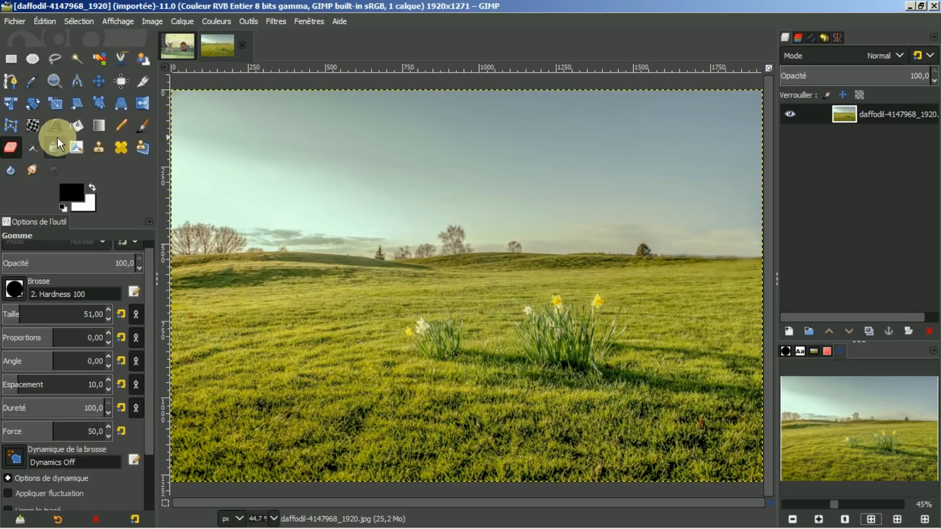
{"action": "left_click", "coordinate": [97, 145]}
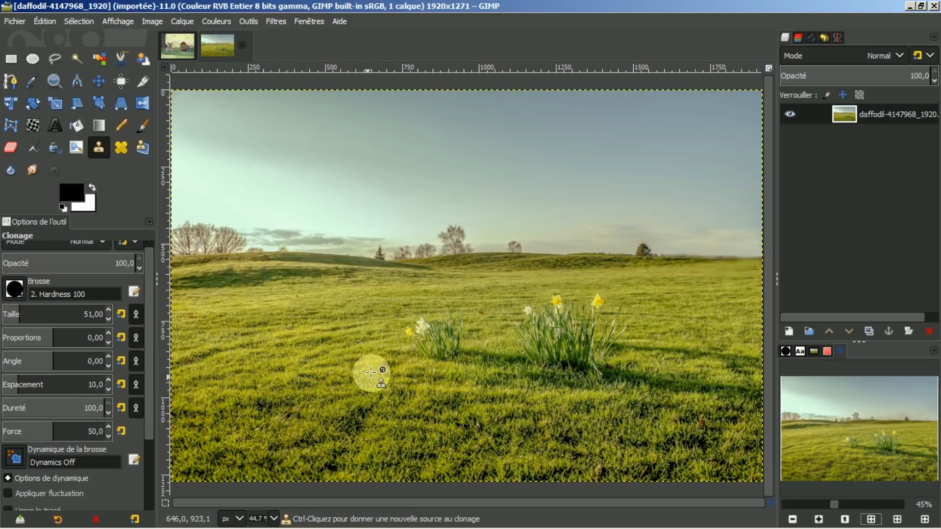
{"action": "left_click", "coordinate": [14, 290]}
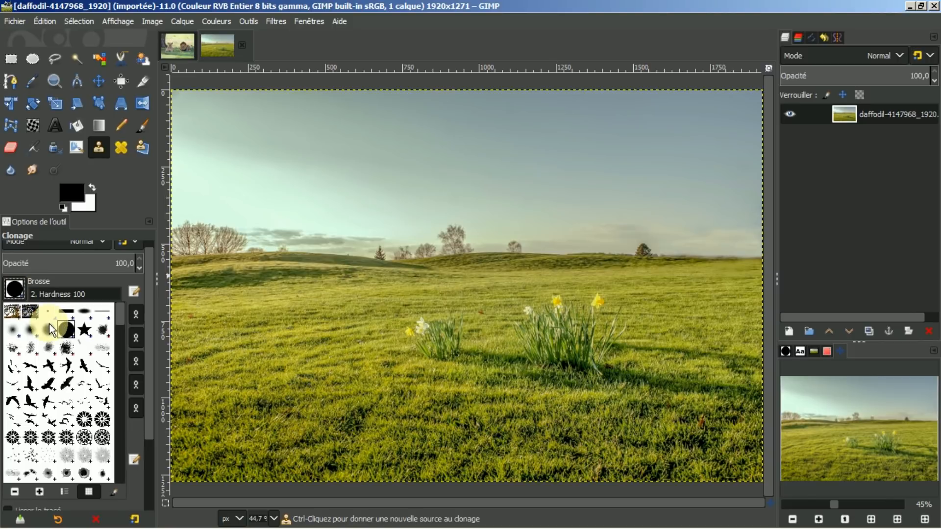
{"action": "left_click", "coordinate": [49, 325]}
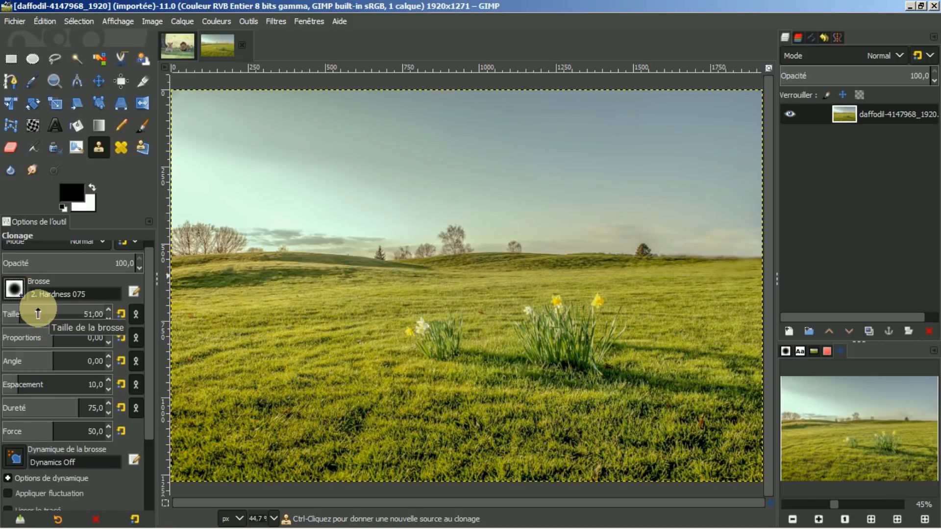
{"action": "left_click", "coordinate": [43, 312]}
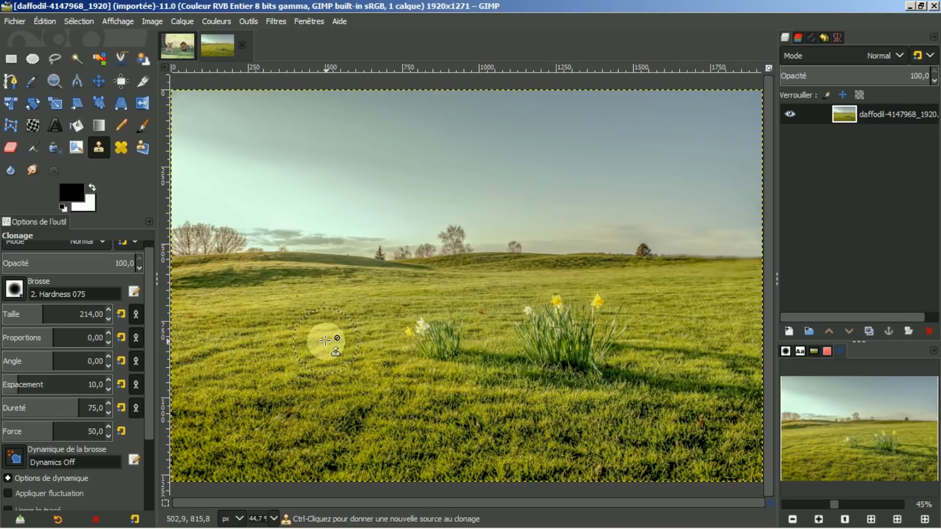
{"action": "left_click", "coordinate": [311, 363], "text": "ctrl"}
{"action": "mouse_move", "coordinate": [435, 310]}
{"action": "left_mouse_down"}
{"action": "mouse_move", "coordinate": [420, 331]}
{"action": "mouse_move", "coordinate": [472, 355]}
{"action": "left_mouse_up"}
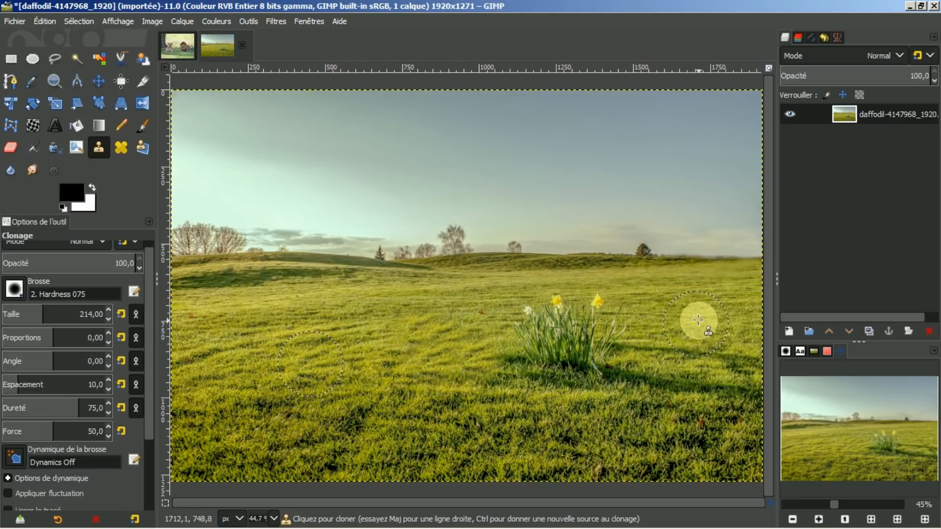
Select the darker upper sky by colour with the threshold at 12.2 and Dessiner le masque turned off.
{"action": "left_click", "coordinate": [791, 519]}
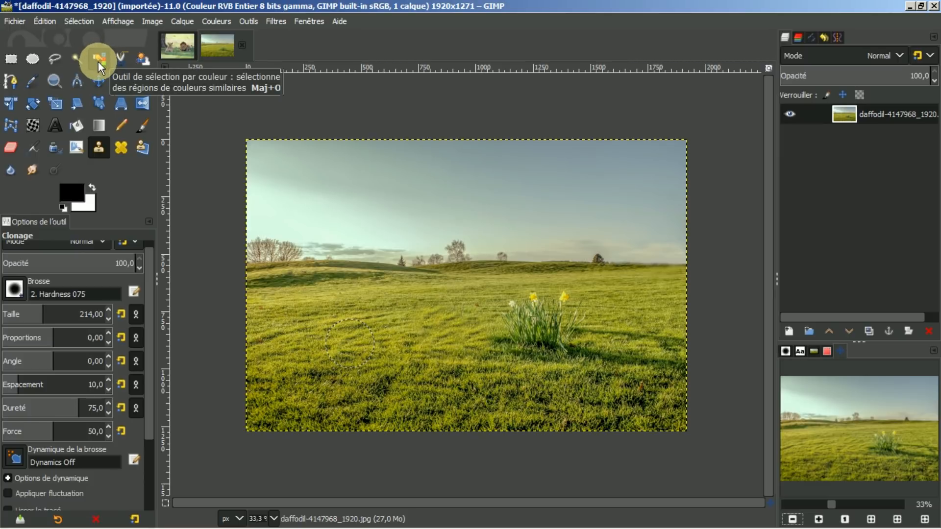
{"action": "left_click", "coordinate": [870, 519]}
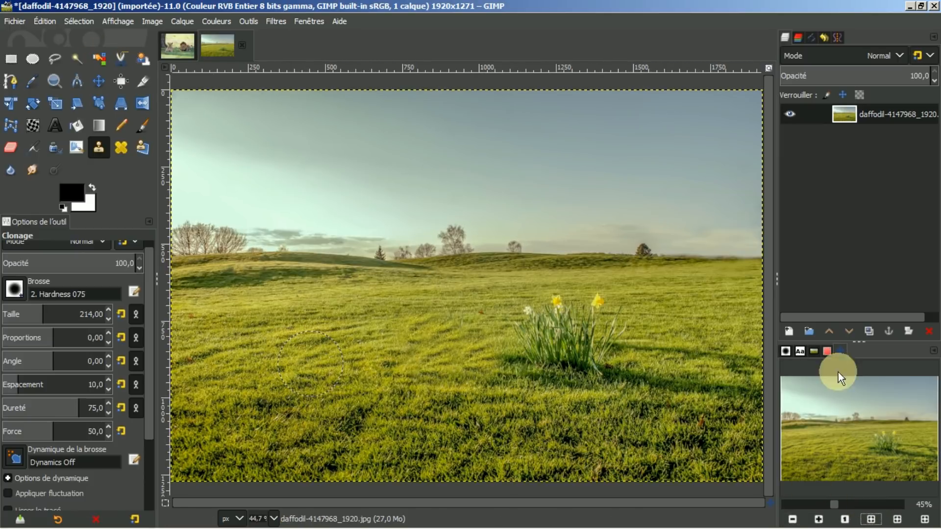
{"action": "left_click", "coordinate": [99, 60]}
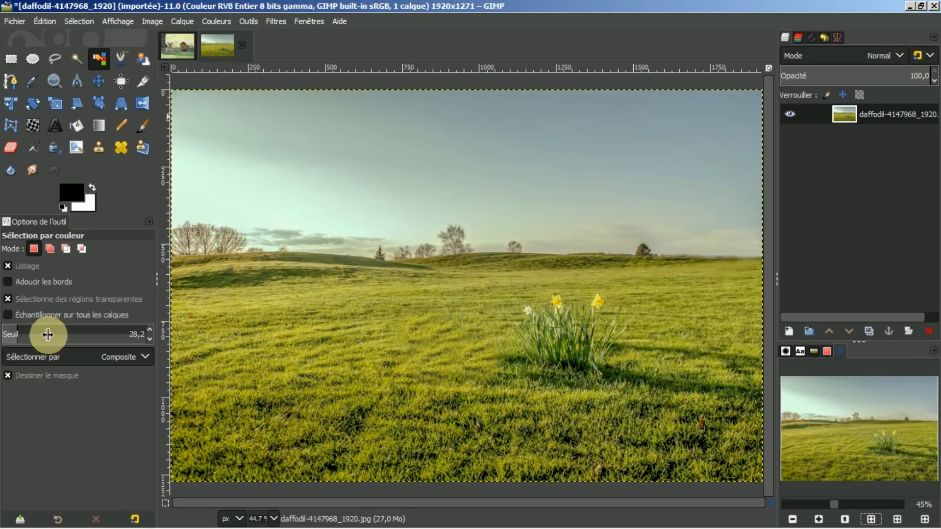
{"action": "left_click_drag", "start_coordinate": [19, 334], "coordinate": [7, 333]}
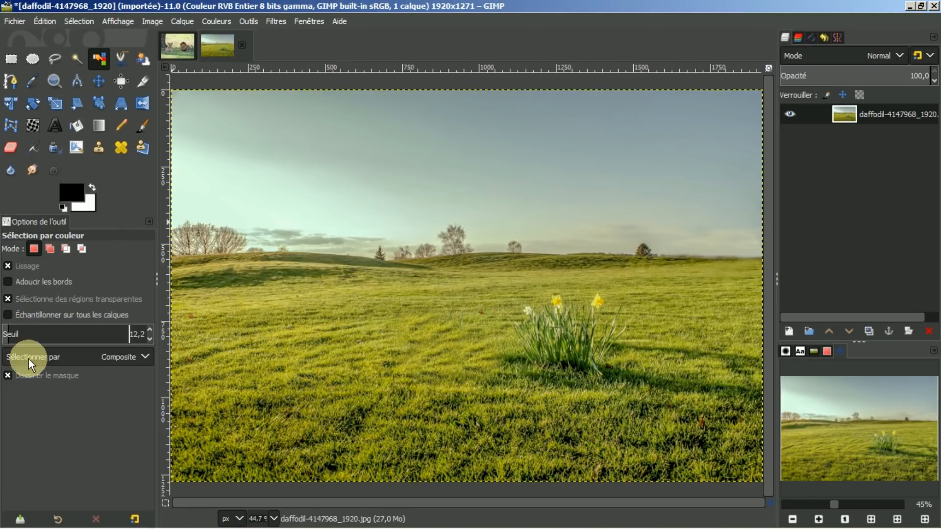
{"action": "left_click", "coordinate": [11, 373]}
{"action": "left_click_drag", "start_coordinate": [544, 198], "coordinate": [687, 115]}
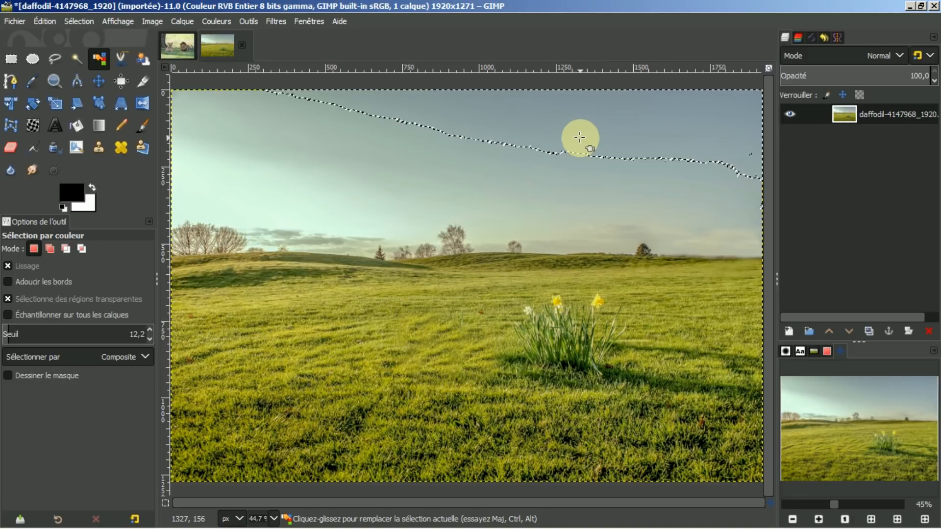
Reselect the darker sky by colour at threshold 28.2 with Dessiner le masque turned on, and delete it.
{"action": "mouse_move", "coordinate": [133, 334]}
{"action": "left_mouse_down"}
{"action": "mouse_move", "coordinate": [157, 331]}
{"action": "mouse_move", "coordinate": [149, 330]}
{"action": "left_mouse_up"}
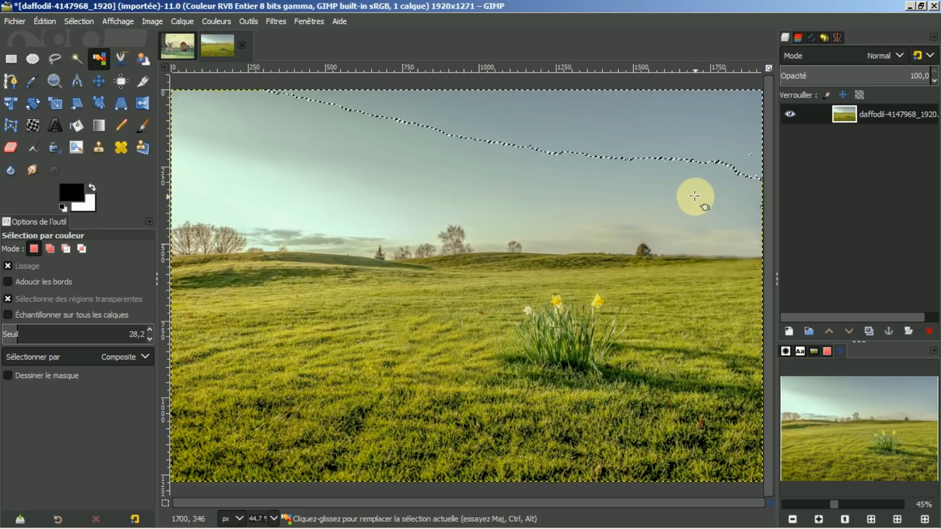
{"action": "left_click", "coordinate": [671, 132]}
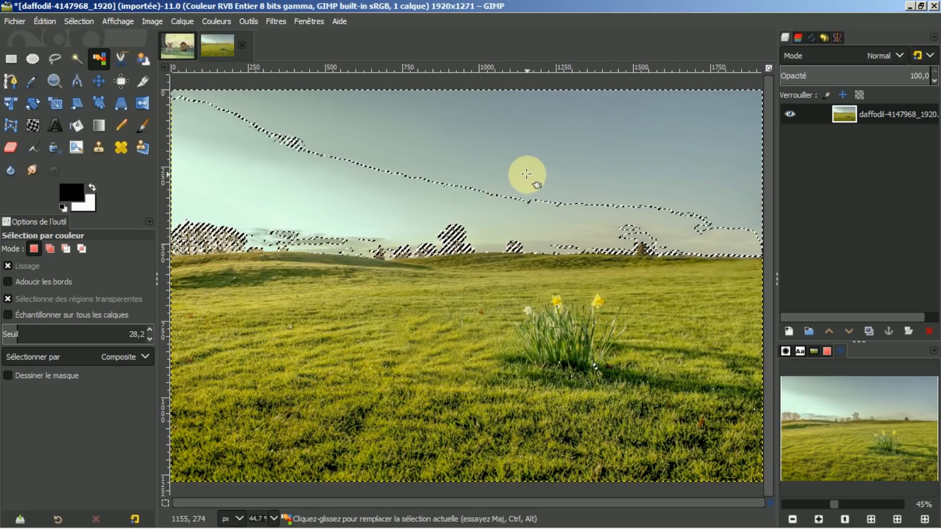
{"action": "left_click", "coordinate": [8, 375]}
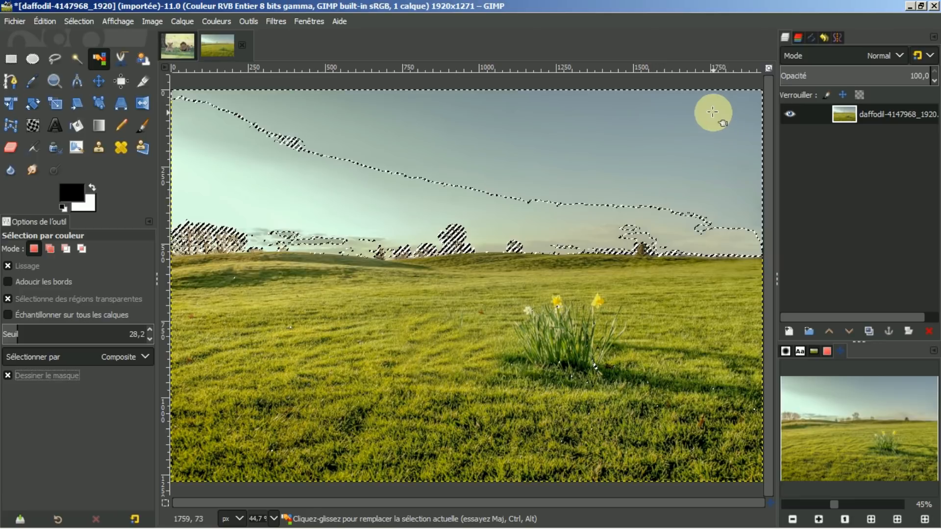
{"action": "left_click_drag", "start_coordinate": [709, 112], "coordinate": [710, 112]}
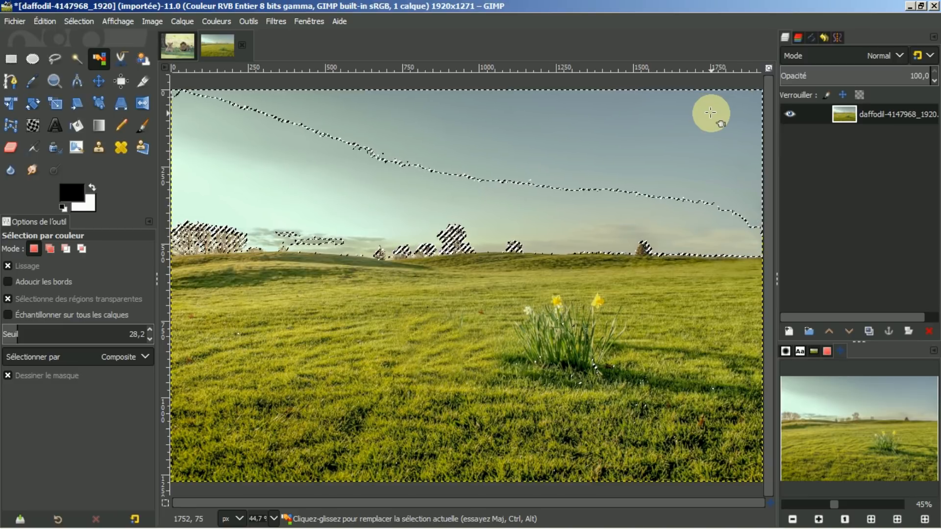
{"action": "key", "text": "Delete"}
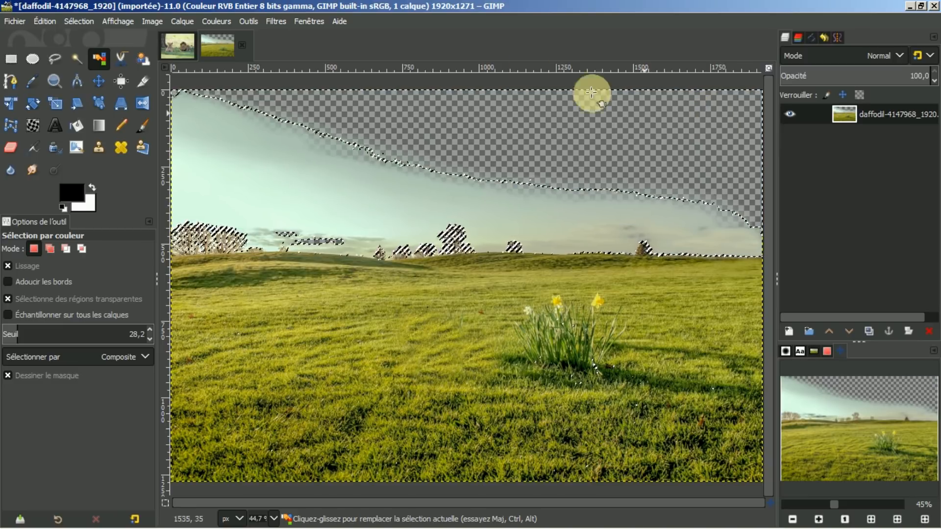
Select the band of pale sky bordering the erased area by colour and delete it.
{"action": "left_click", "coordinate": [263, 130]}
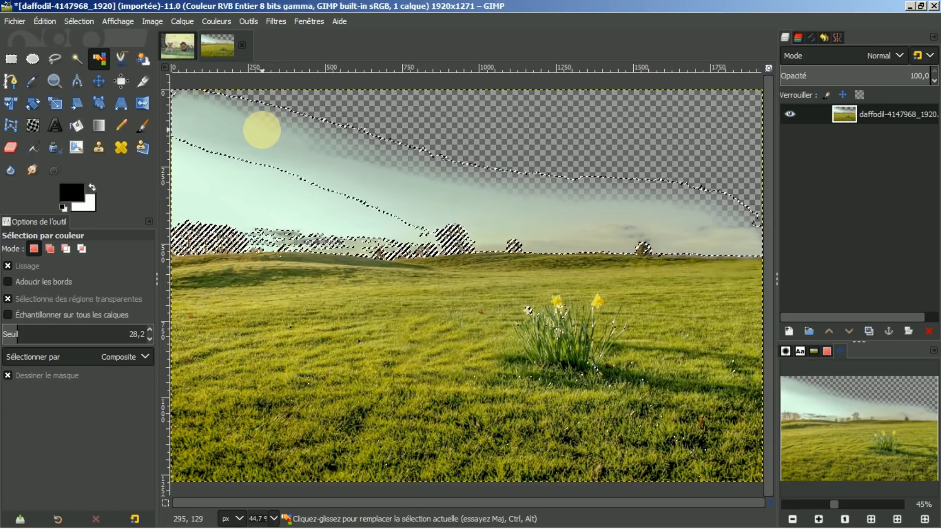
{"action": "left_click_drag", "start_coordinate": [263, 129], "coordinate": [263, 129]}
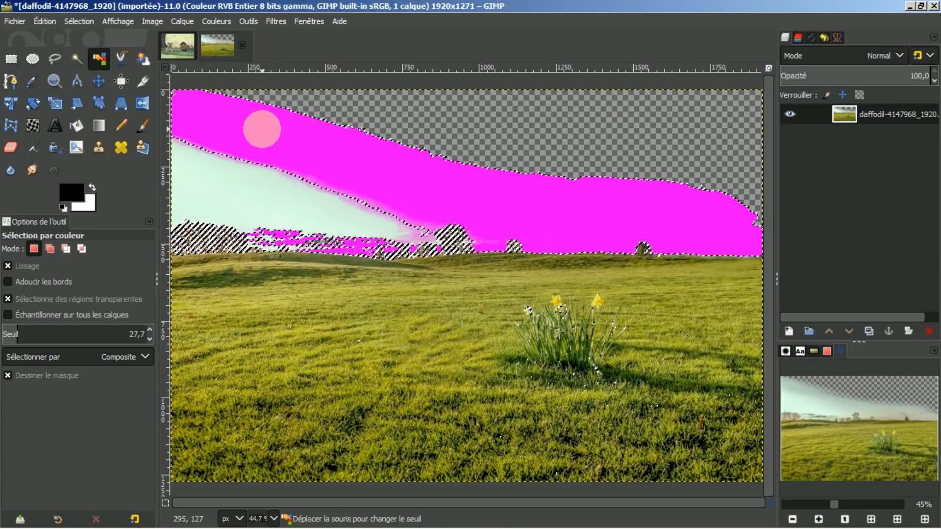
{"action": "left_click_drag", "start_coordinate": [262, 129], "coordinate": [262, 130]}
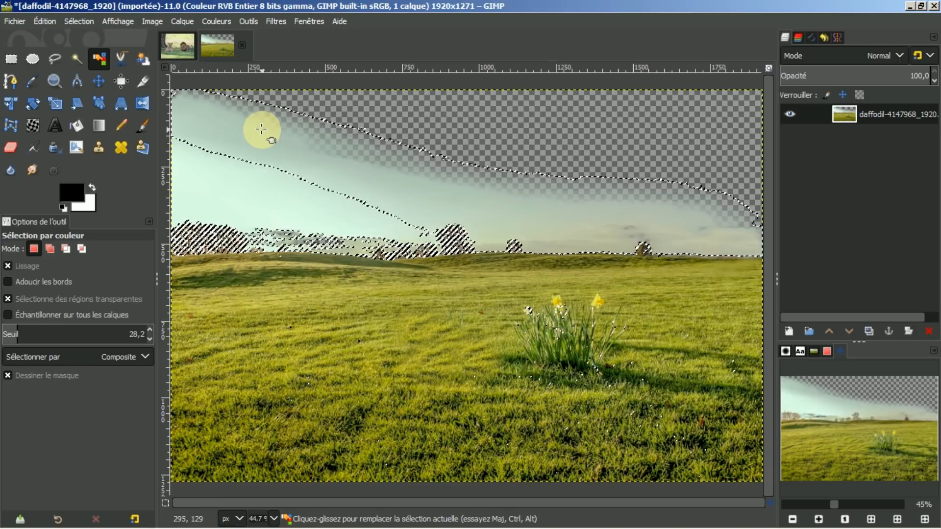
{"action": "key", "text": "Delete"}
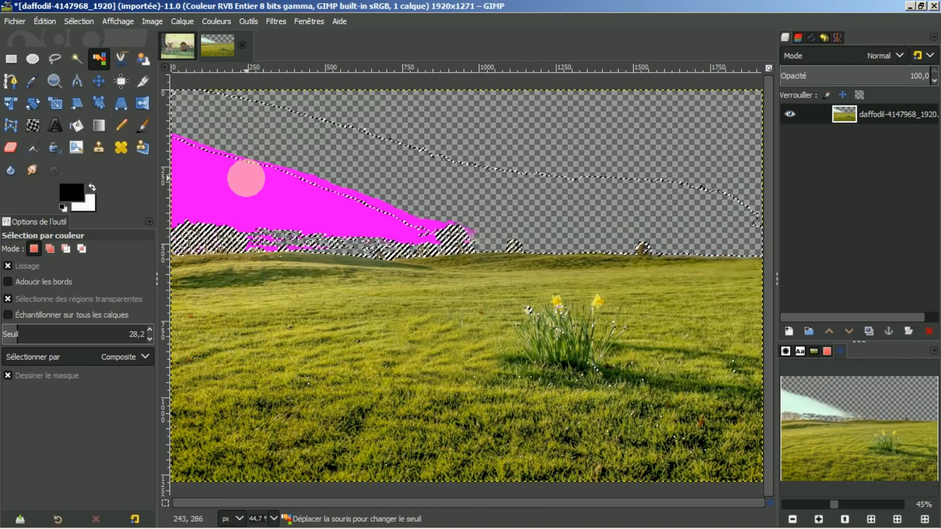
Select the last bright patch of sky above the bare trees by colour, delete it and clear the selection.
{"action": "left_click_drag", "start_coordinate": [246, 176], "coordinate": [244, 178]}
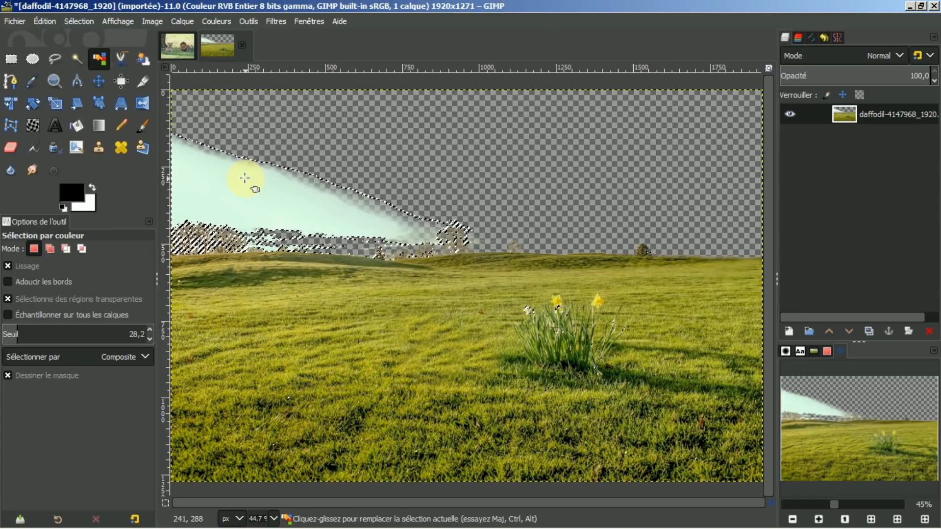
{"action": "key", "text": "Delete"}
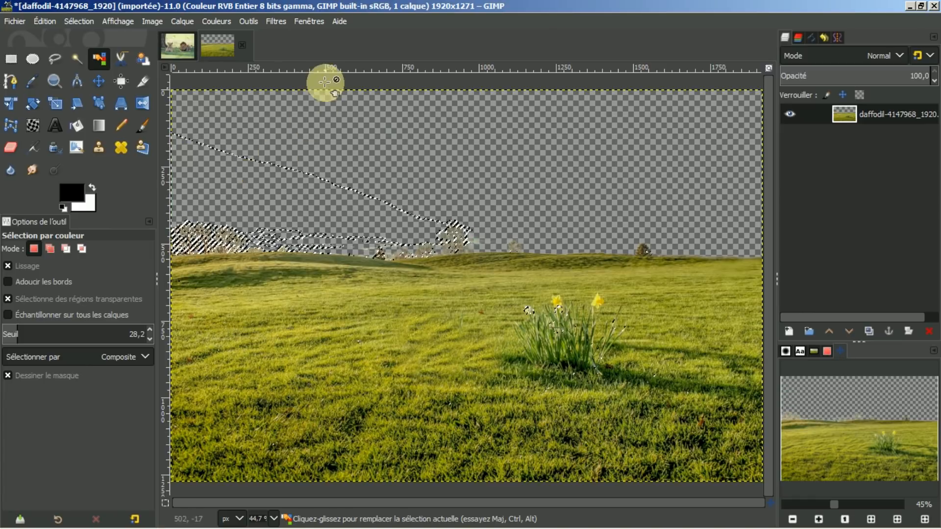
{"action": "left_click", "coordinate": [71, 21]}
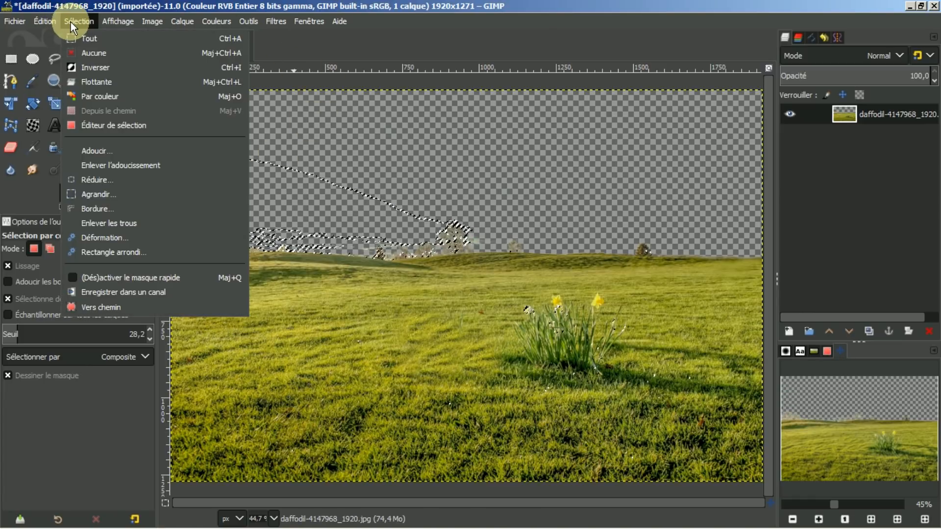
{"action": "left_click", "coordinate": [90, 52]}
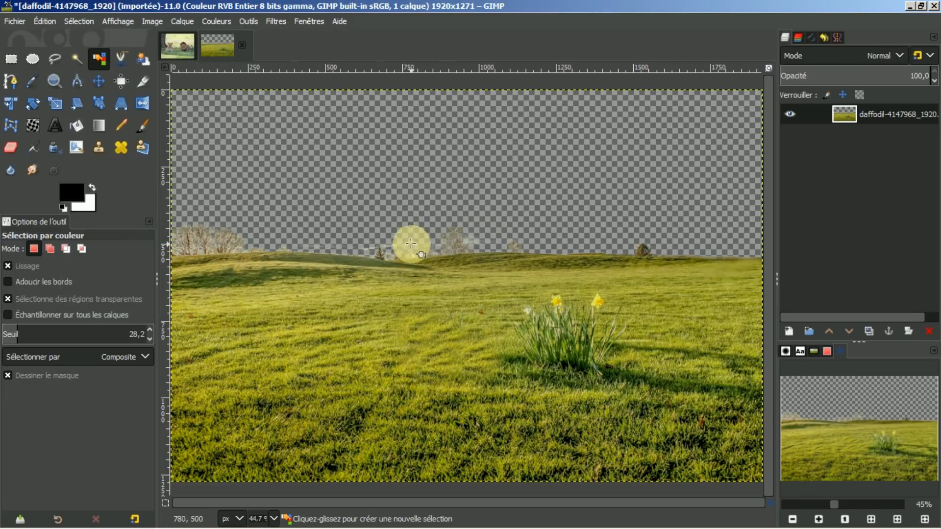
Select the sky residue around the horizon trees by colour, delete it and clear the selection.
{"action": "left_click_drag", "start_coordinate": [470, 238], "coordinate": [469, 237]}
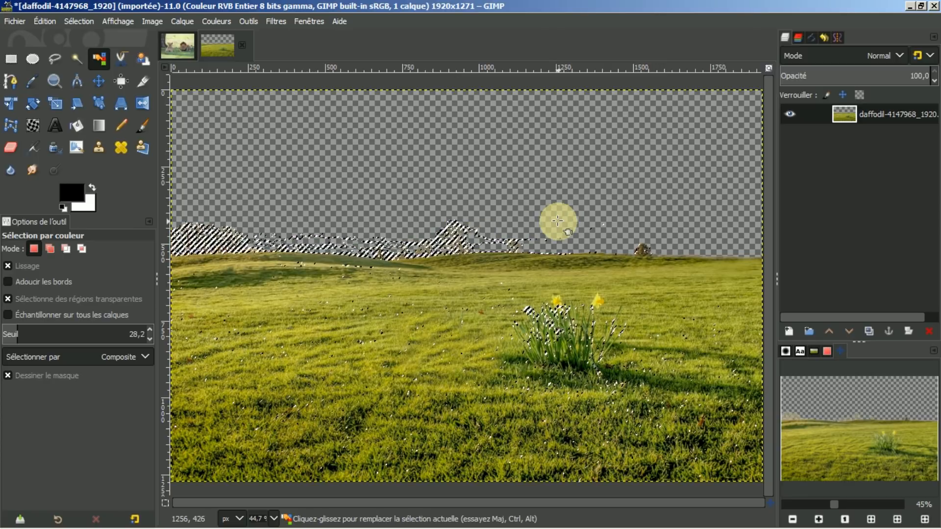
{"action": "left_click", "coordinate": [78, 20]}
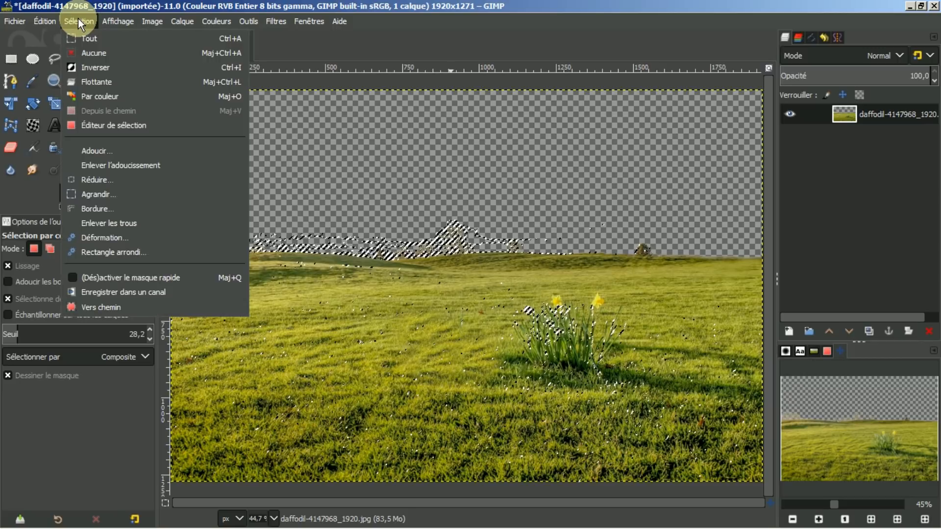
{"action": "left_click", "coordinate": [93, 53]}
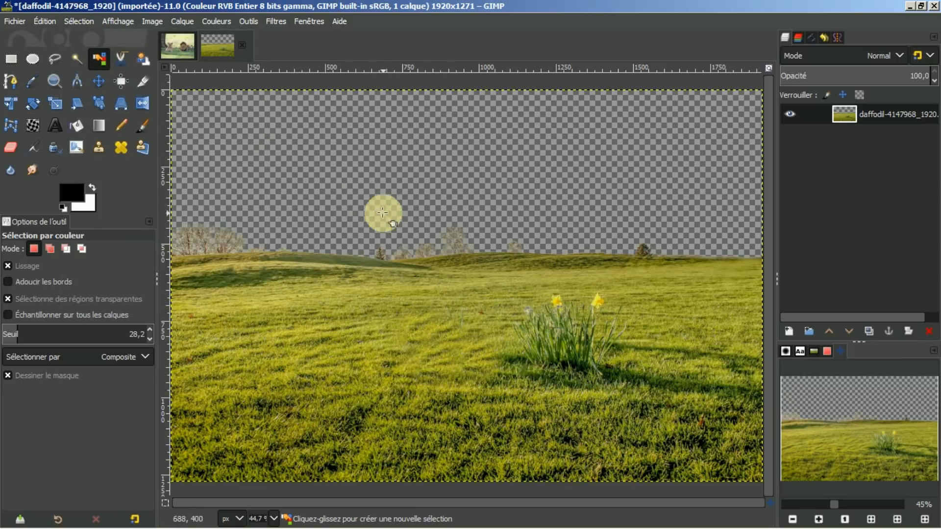
Select the white sky specks between the branches of the large bare trees by colour, delete them and clear the selection.
{"action": "left_click", "coordinate": [818, 520]}
{"action": "left_click", "coordinate": [818, 520]}
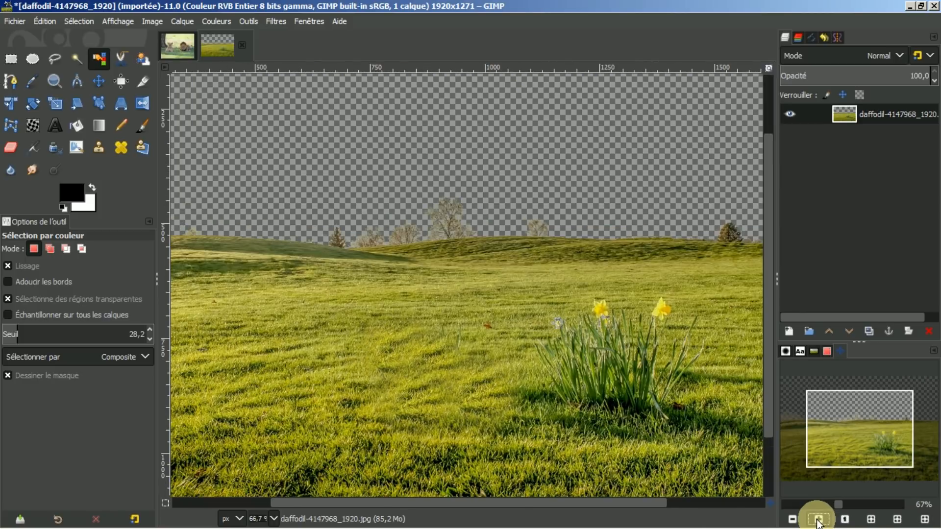
{"action": "left_click", "coordinate": [818, 520]}
{"action": "left_click_drag", "start_coordinate": [853, 441], "coordinate": [798, 426]}
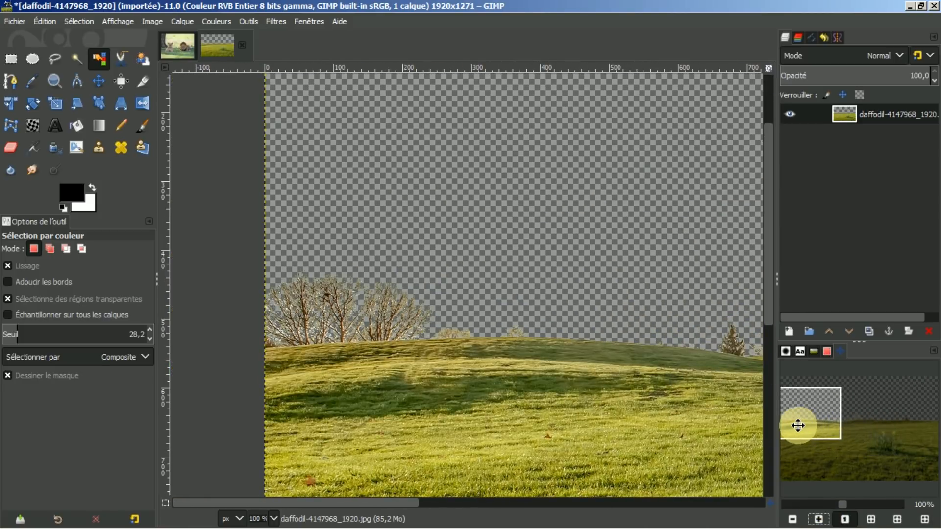
{"action": "left_click", "coordinate": [820, 520]}
{"action": "left_click", "coordinate": [819, 519]}
{"action": "left_click", "coordinate": [817, 519]}
{"action": "left_click_drag", "start_coordinate": [815, 431], "coordinate": [795, 419]}
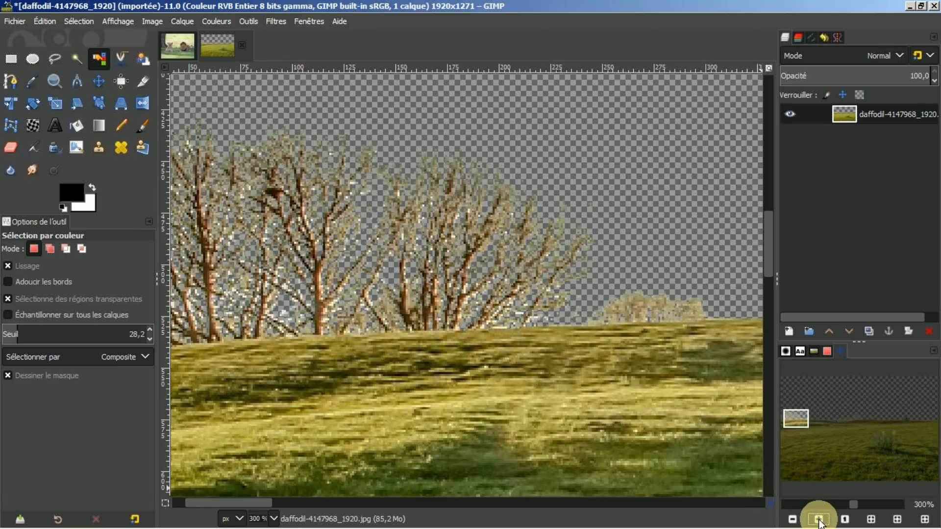
{"action": "left_click", "coordinate": [818, 520]}
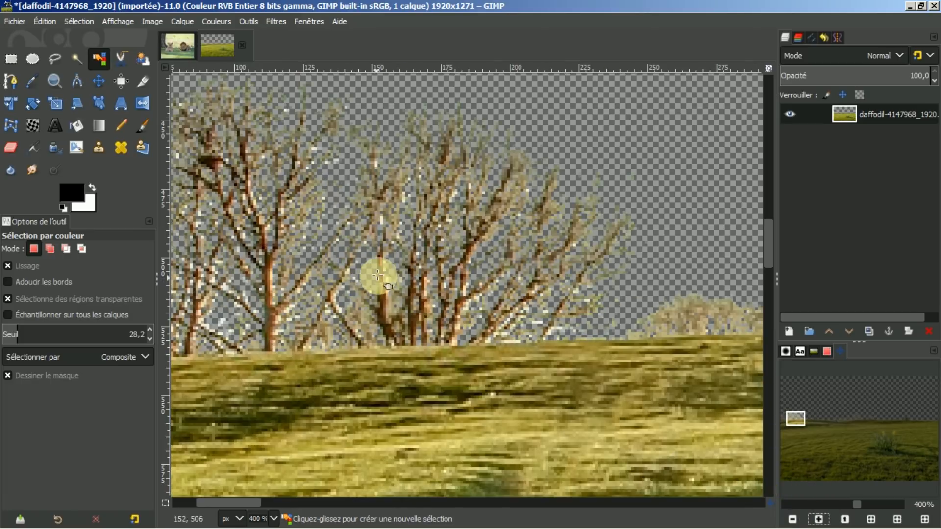
{"action": "left_click", "coordinate": [375, 163]}
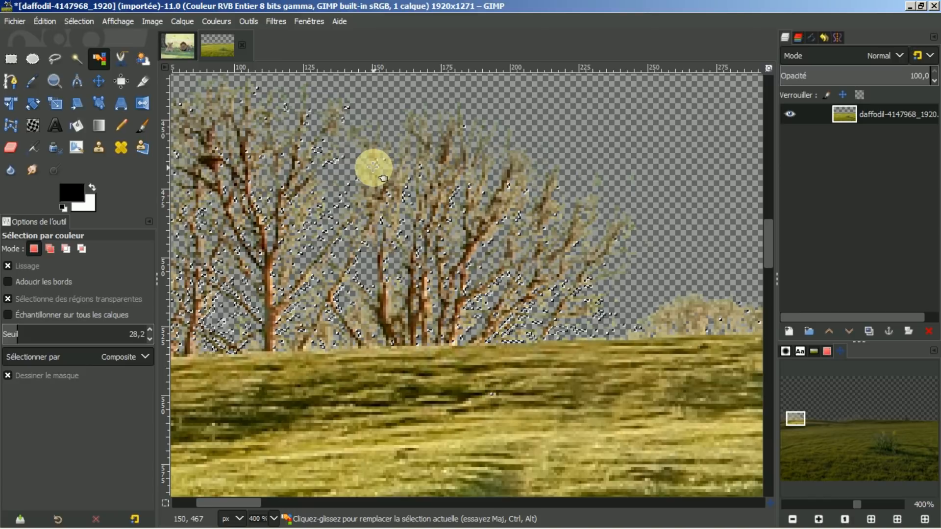
{"action": "left_click", "coordinate": [76, 21]}
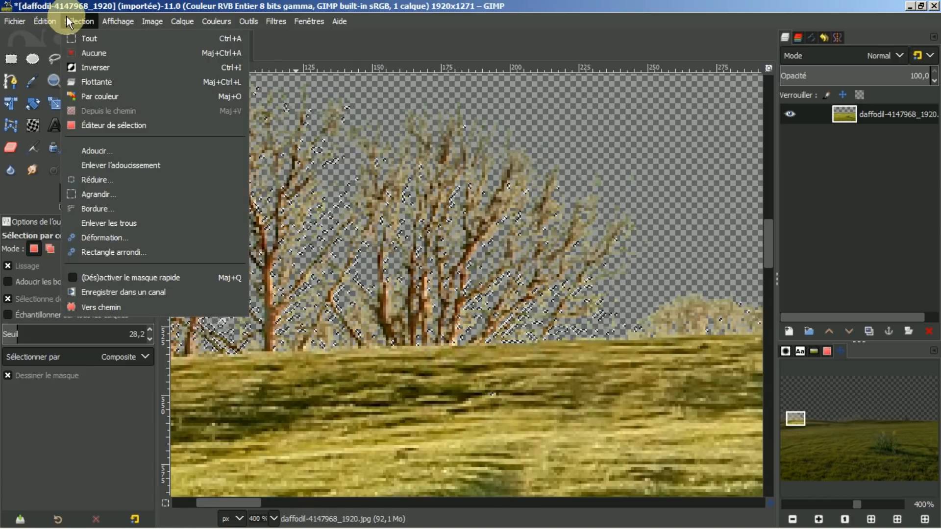
{"action": "left_click", "coordinate": [81, 49]}
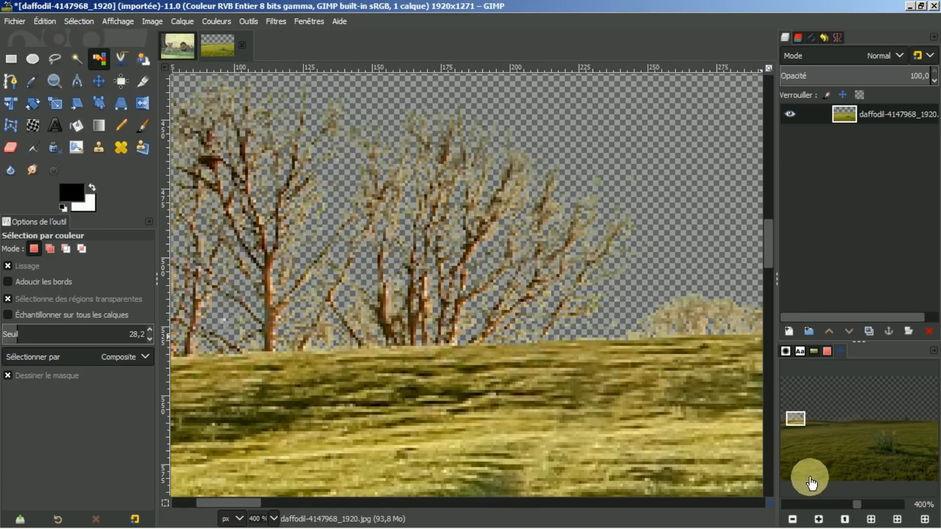
Open the recent image ciel.jpg and copy its sky picture.
{"action": "left_click", "coordinate": [872, 521]}
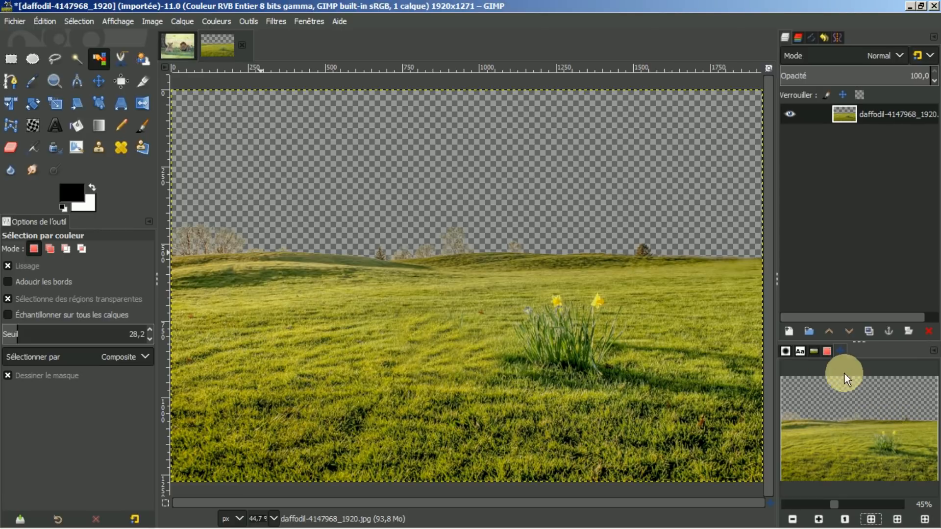
{"action": "left_click", "coordinate": [812, 351]}
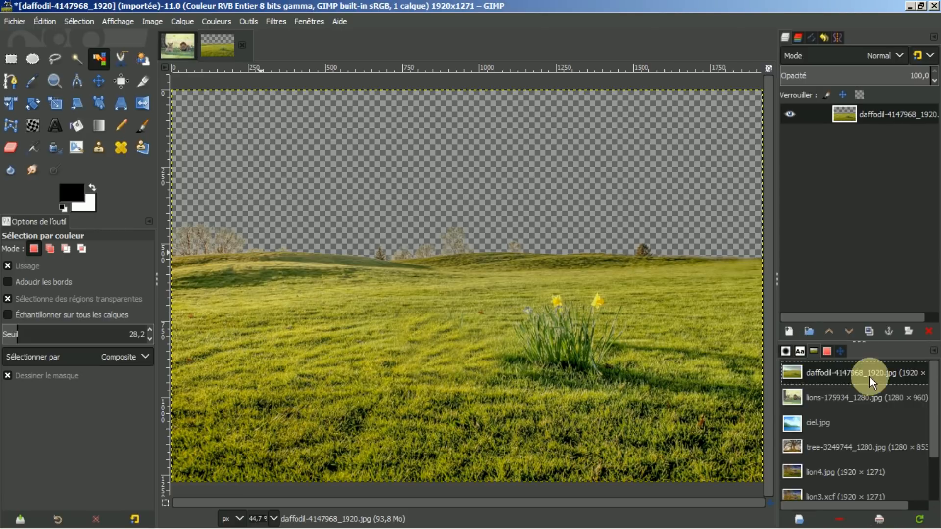
{"action": "left_click", "coordinate": [816, 422]}
{"action": "double_click", "coordinate": [816, 419]}
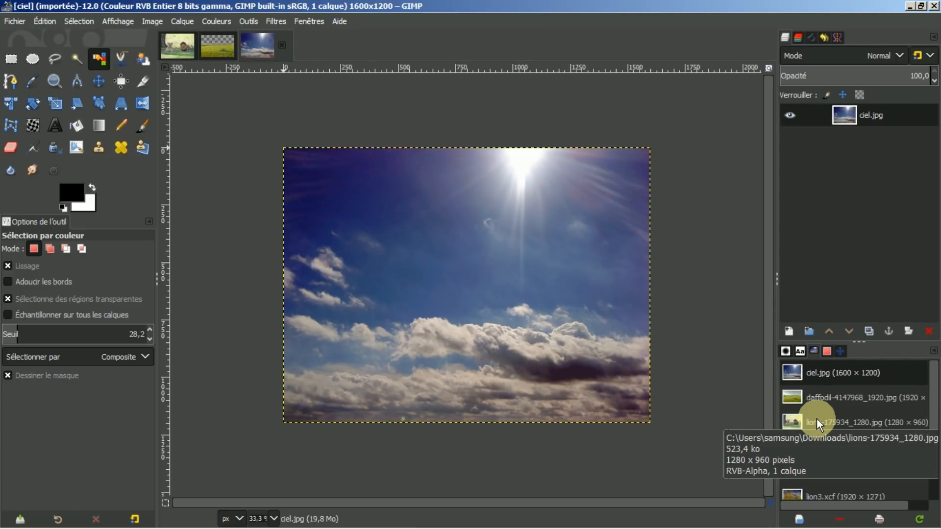
{"action": "left_click", "coordinate": [42, 22]}
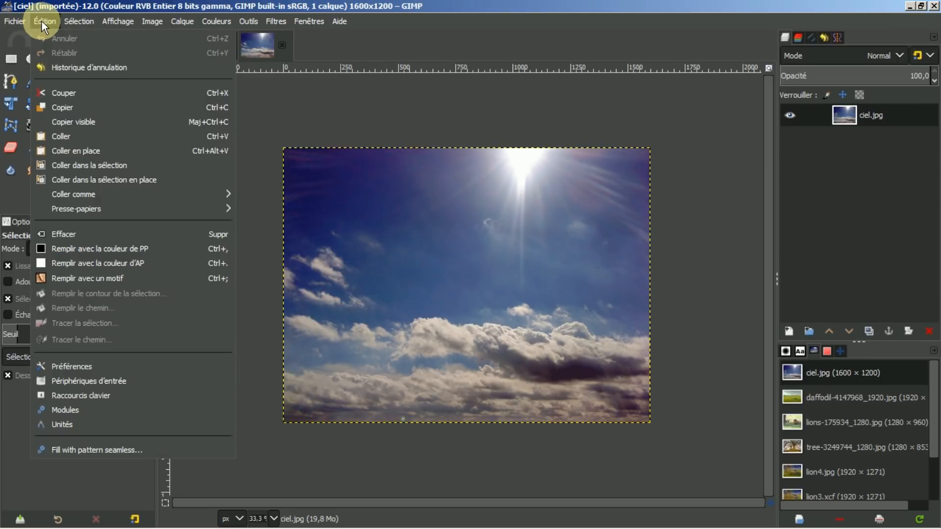
{"action": "left_click", "coordinate": [51, 111]}
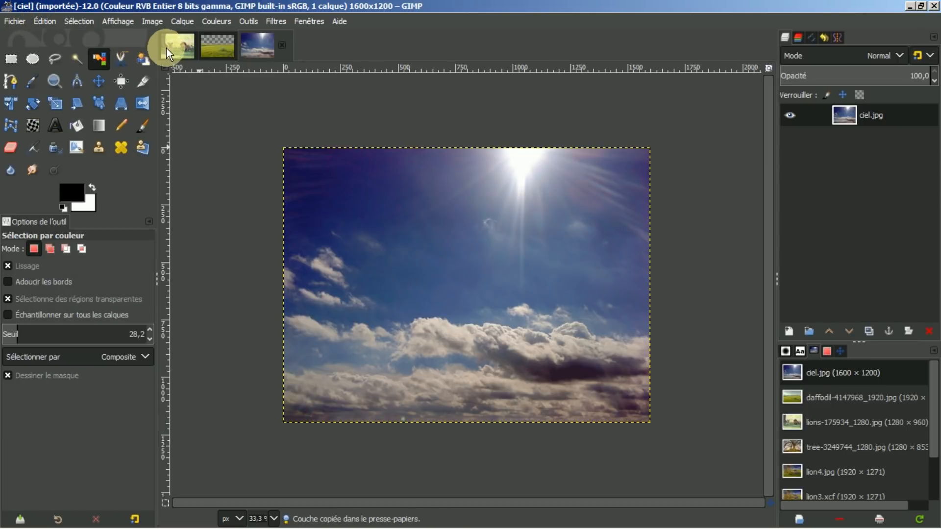
Paste the copied sky into the daffodil meadow image and turn the floating selection into a new layer.
{"action": "left_click", "coordinate": [215, 49]}
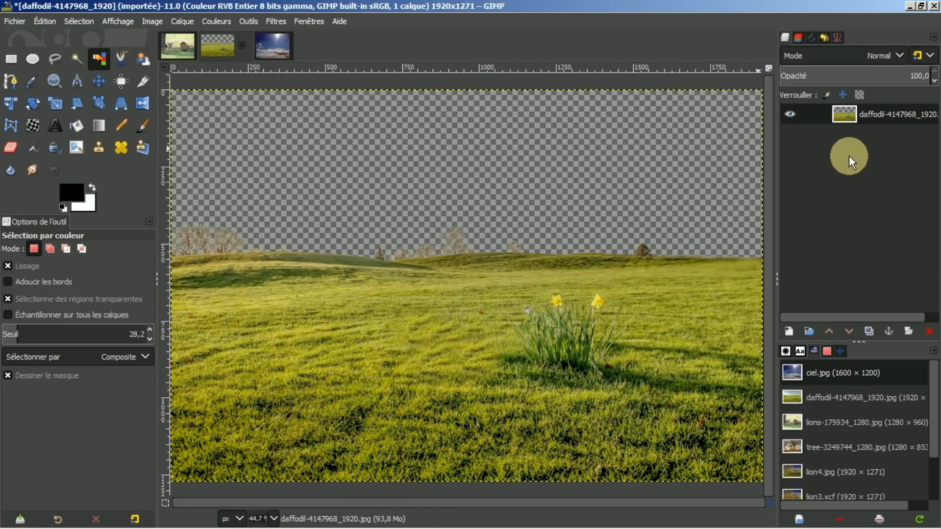
{"action": "left_click", "coordinate": [49, 19]}
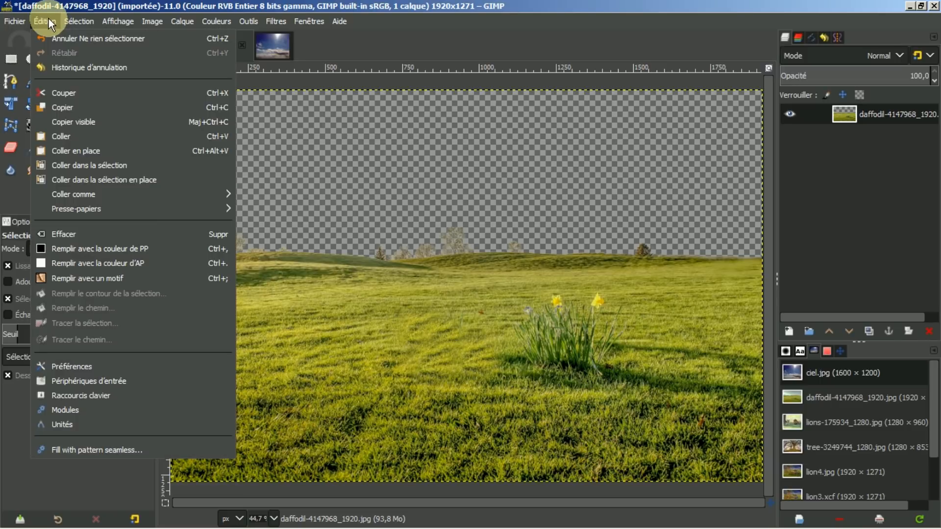
{"action": "left_click", "coordinate": [77, 135]}
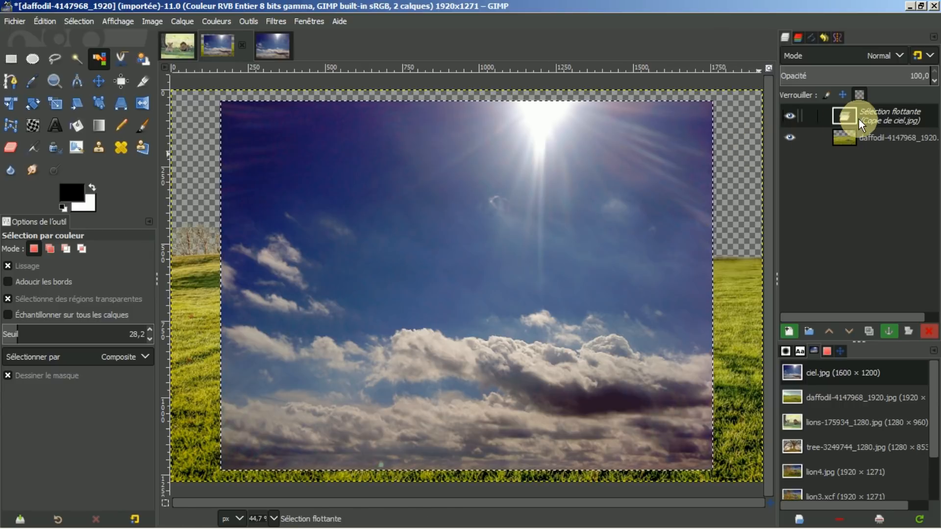
{"action": "left_click", "coordinate": [789, 331]}
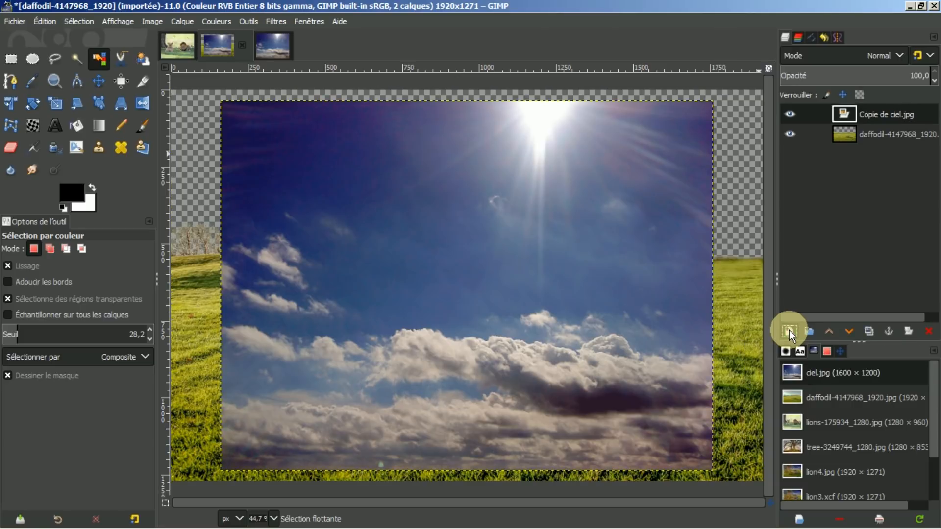
Scale the sky layer without keeping its proportions, to about 1927 px wide, spanning from the image's upper edge to just below the horizon.
{"action": "left_click", "coordinate": [842, 350]}
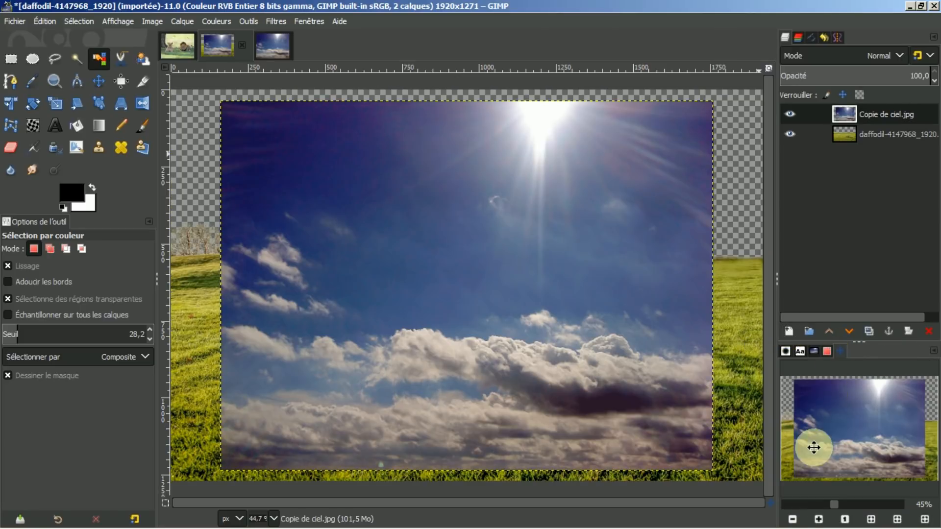
{"action": "left_click", "coordinate": [792, 520]}
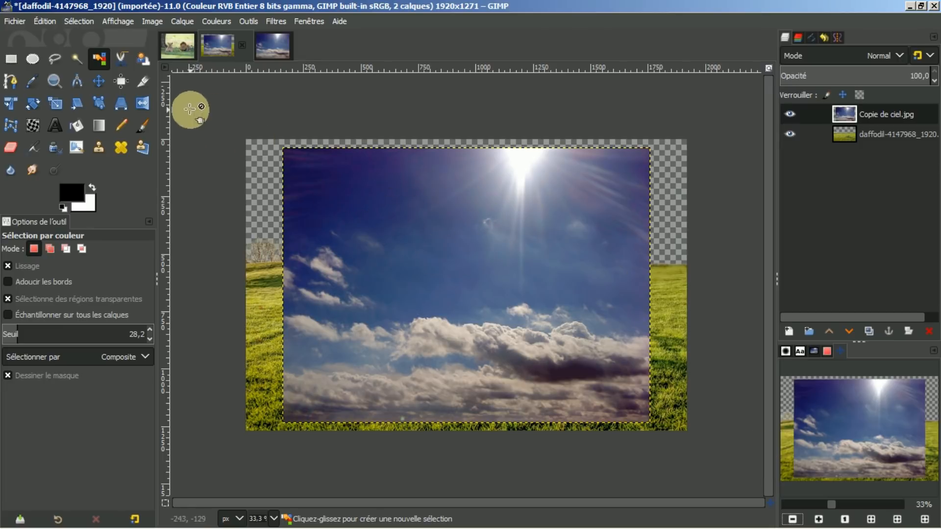
{"action": "left_click", "coordinate": [52, 102]}
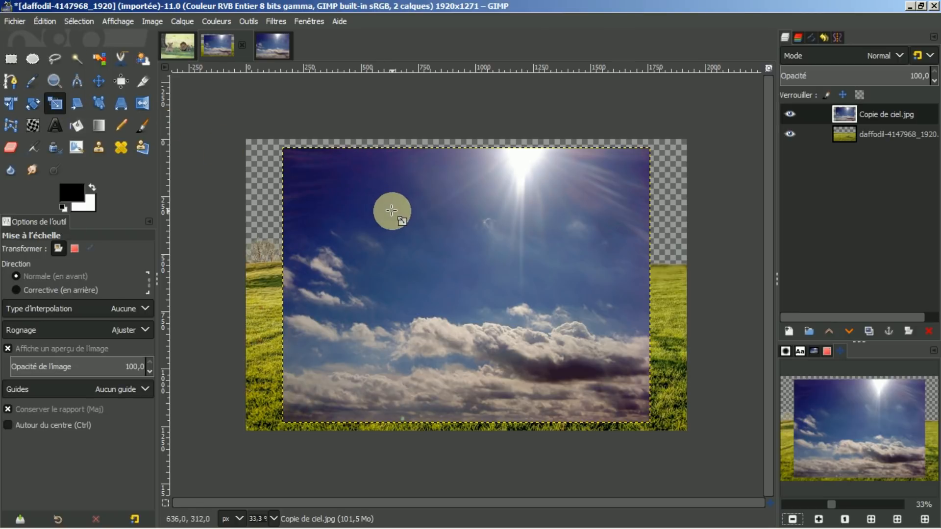
{"action": "left_click", "coordinate": [361, 195]}
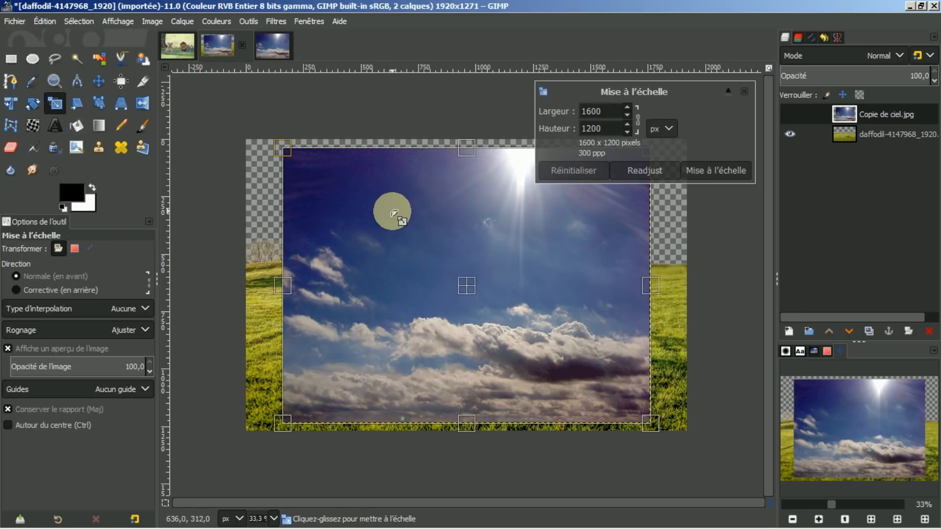
{"action": "left_click", "coordinate": [638, 120]}
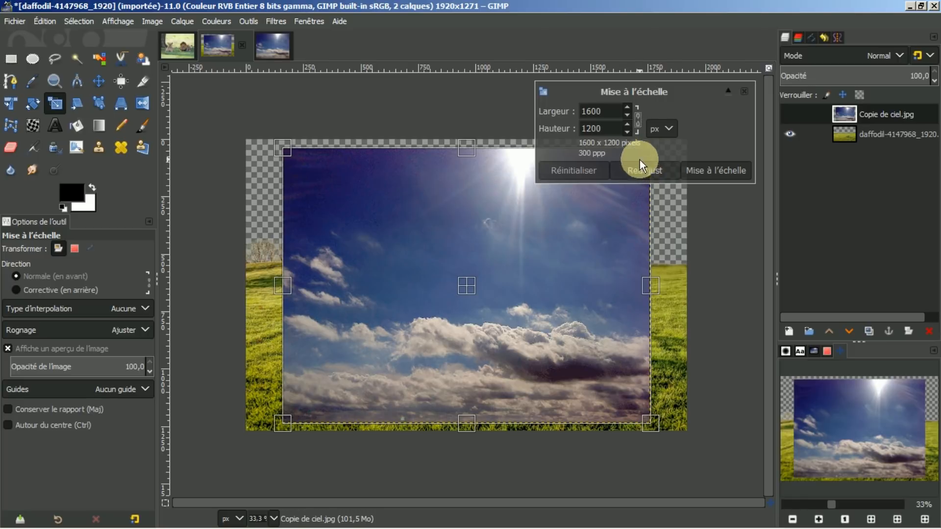
{"action": "left_click", "coordinate": [728, 91]}
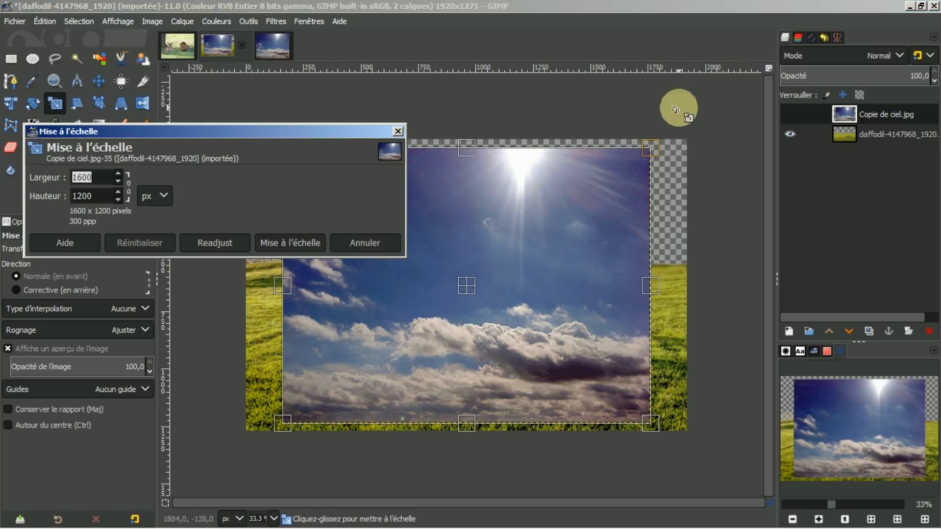
{"action": "left_click_drag", "start_coordinate": [329, 133], "coordinate": [274, 360]}
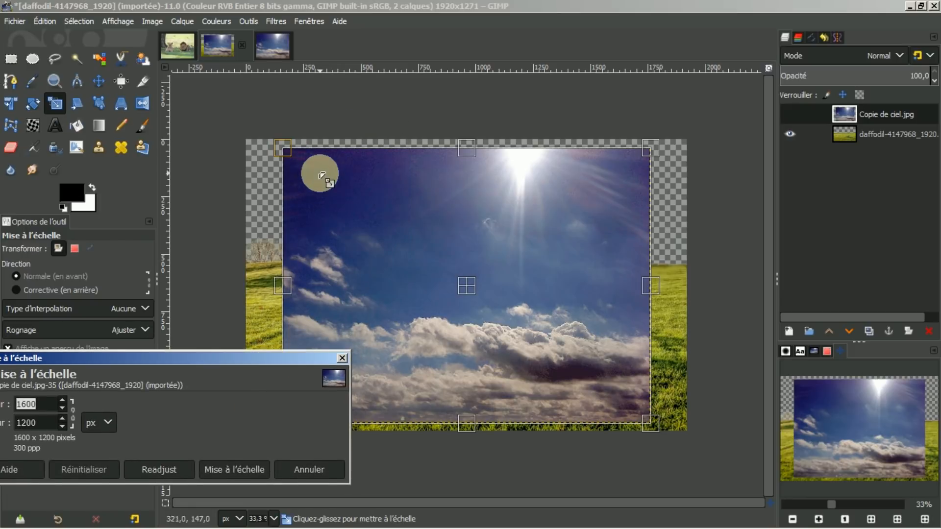
{"action": "left_click_drag", "start_coordinate": [283, 148], "coordinate": [247, 139]}
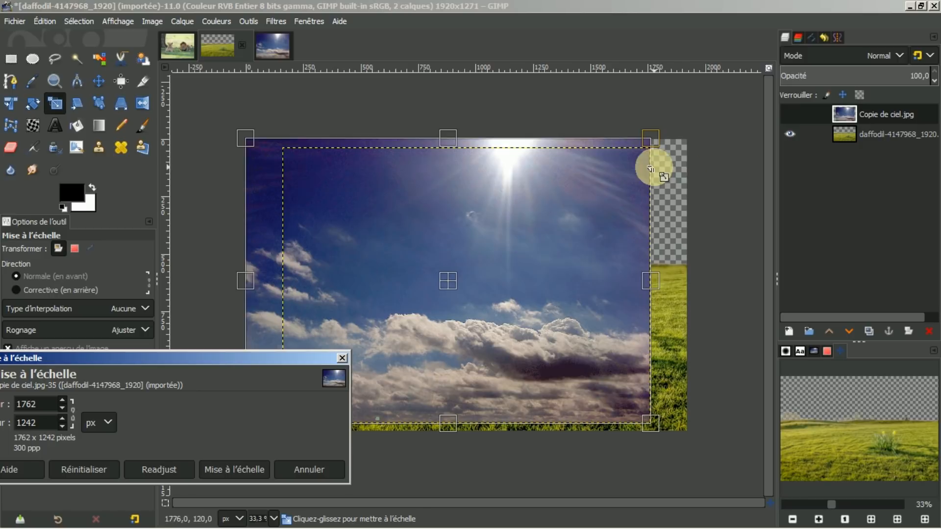
{"action": "left_click_drag", "start_coordinate": [658, 143], "coordinate": [691, 144]}
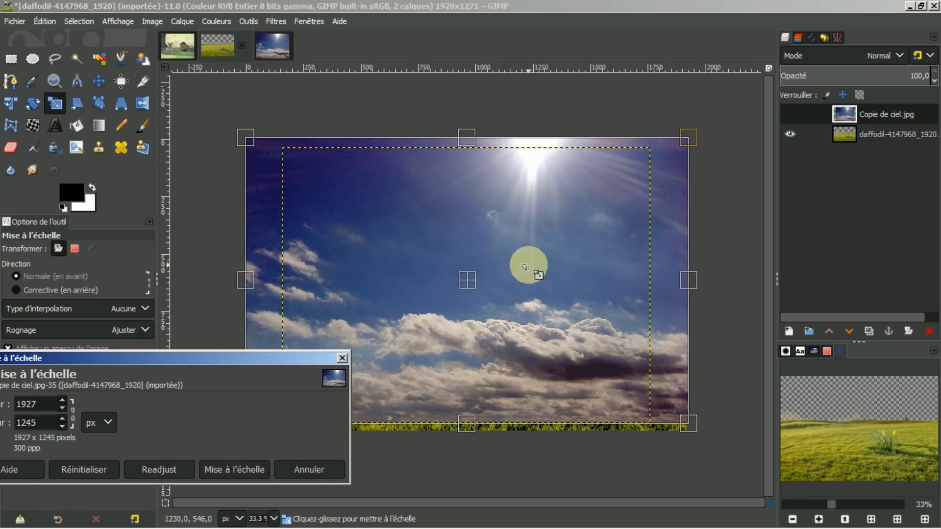
{"action": "left_click_drag", "start_coordinate": [461, 421], "coordinate": [466, 254]}
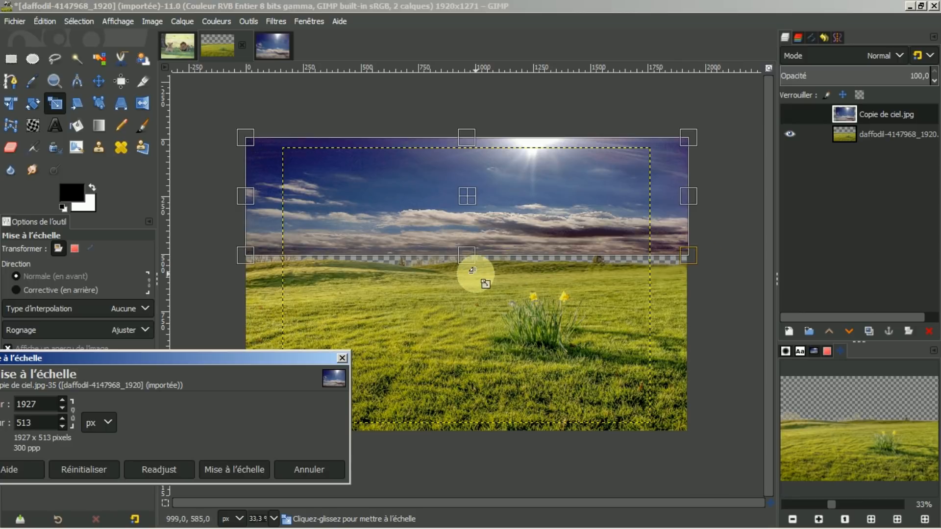
{"action": "left_click_drag", "start_coordinate": [469, 257], "coordinate": [467, 269]}
{"action": "left_click", "coordinate": [231, 466]}
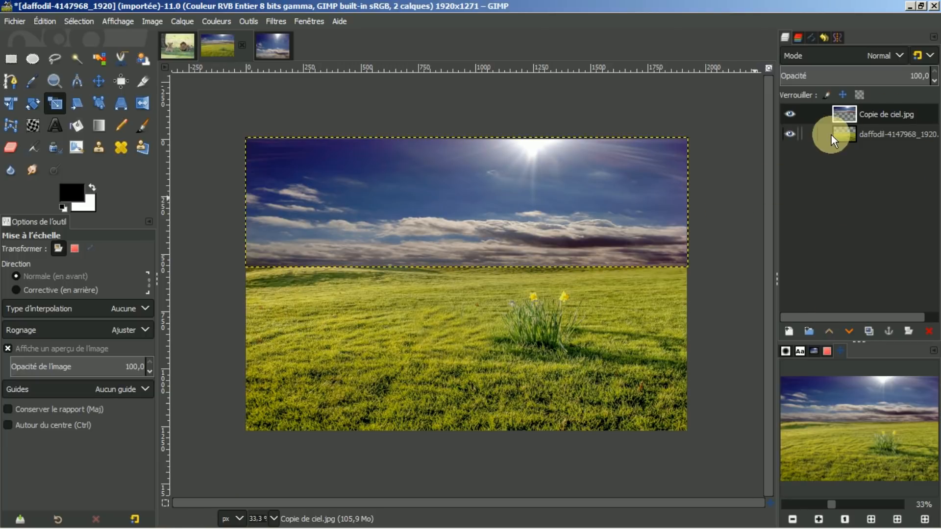
Lower the sky layer beneath the daffodil layer and fit its boundary to the image size.
{"action": "left_click", "coordinate": [848, 331]}
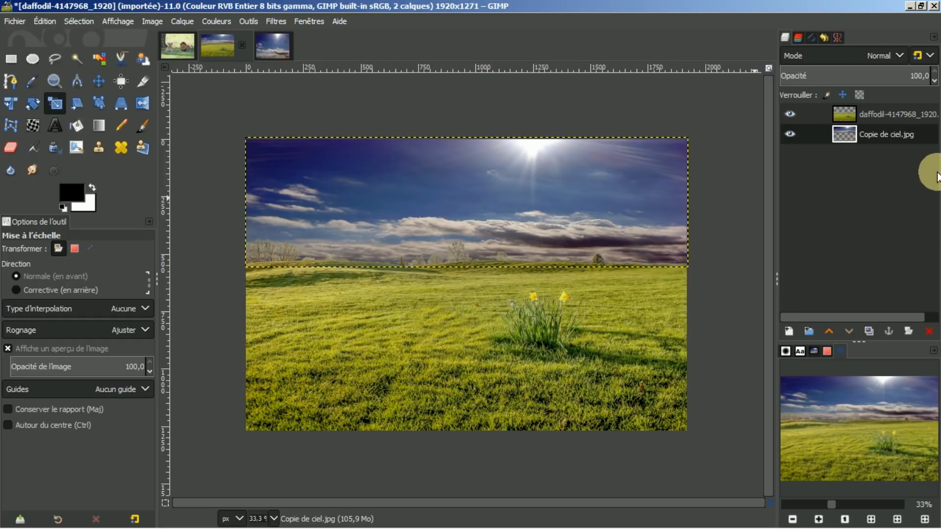
{"action": "right_click", "coordinate": [872, 132]}
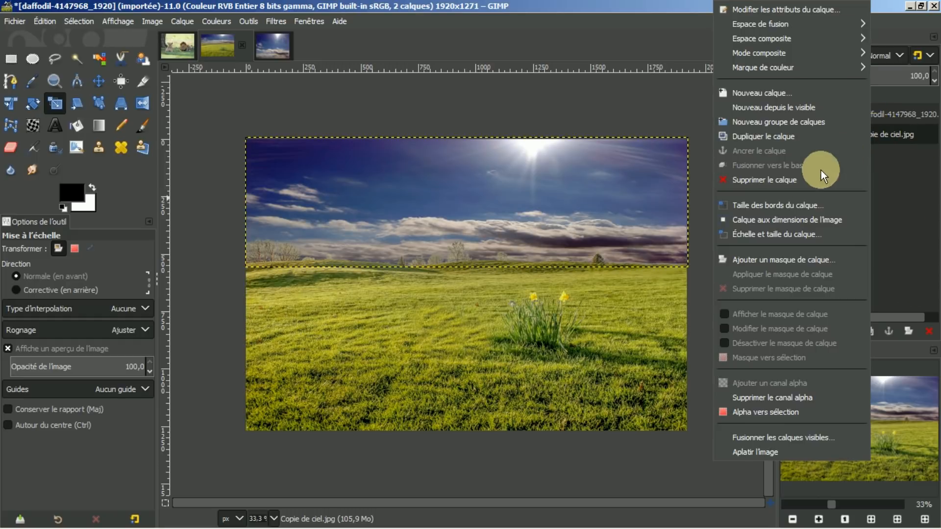
{"action": "left_click", "coordinate": [781, 219]}
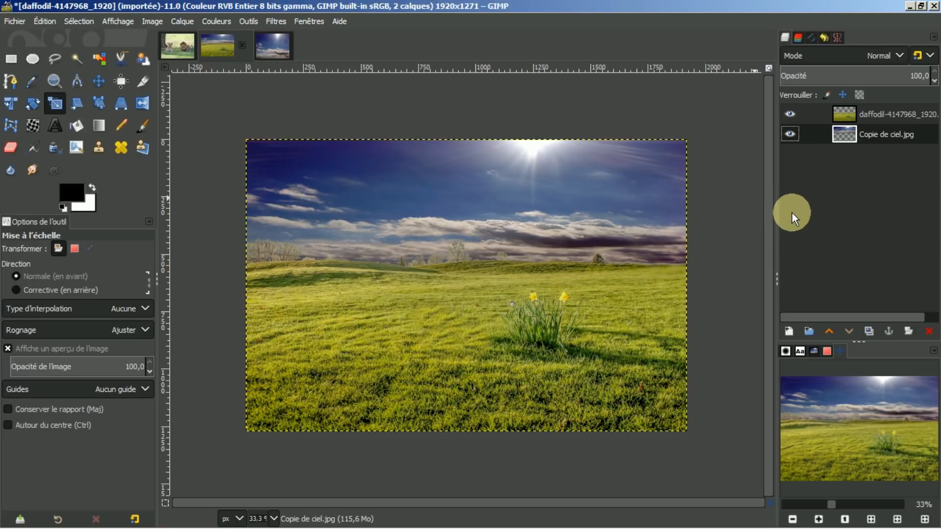
Import the path file lions2.svg into the lions photo and convert it into a selection around the male lion.
{"action": "left_click", "coordinate": [173, 41]}
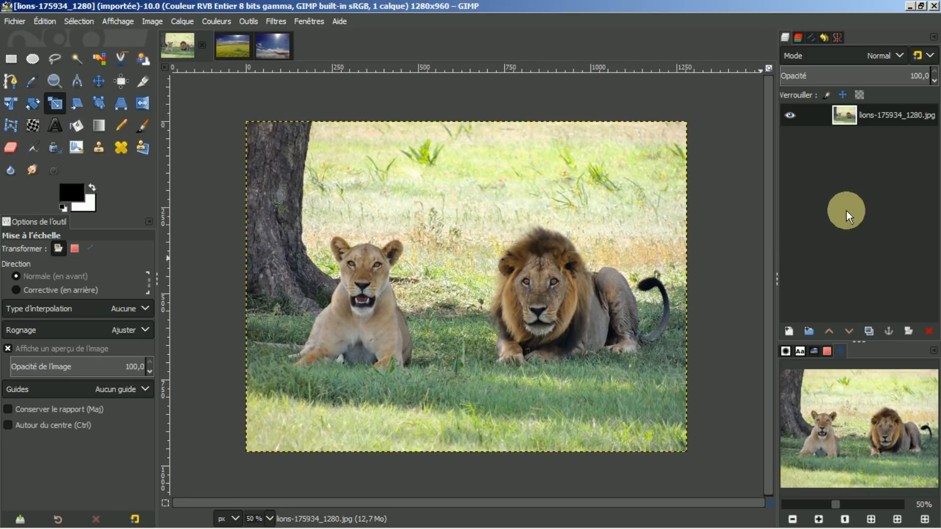
{"action": "left_click", "coordinate": [811, 36]}
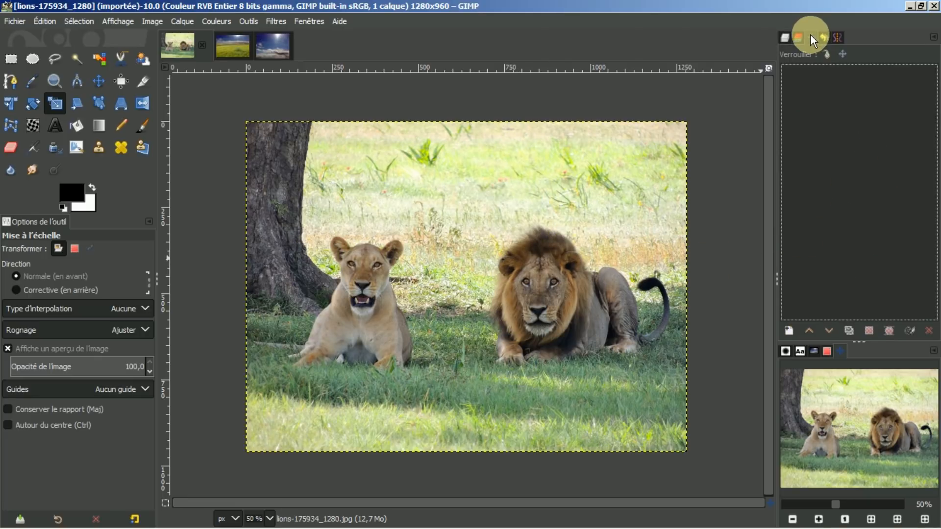
{"action": "right_click", "coordinate": [805, 136]}
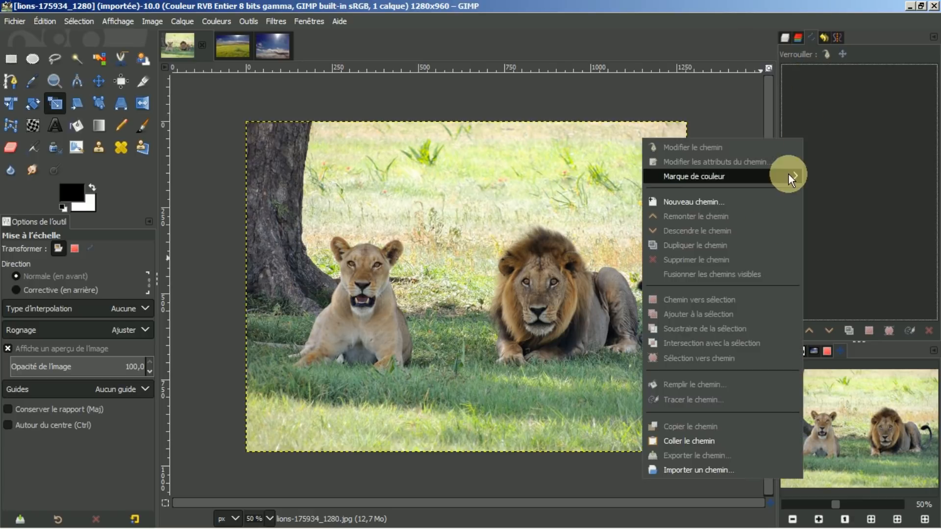
{"action": "left_click", "coordinate": [703, 469]}
{"action": "left_click", "coordinate": [339, 226]}
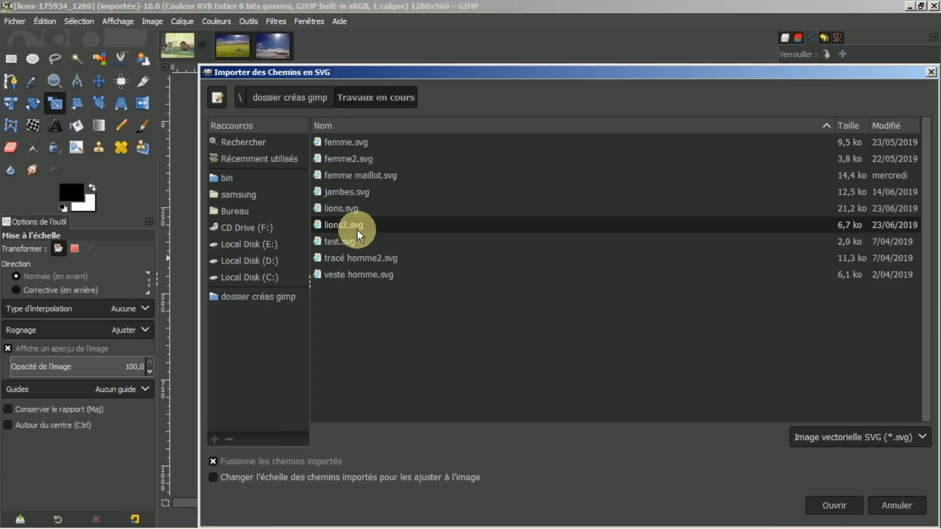
{"action": "left_click", "coordinate": [833, 504]}
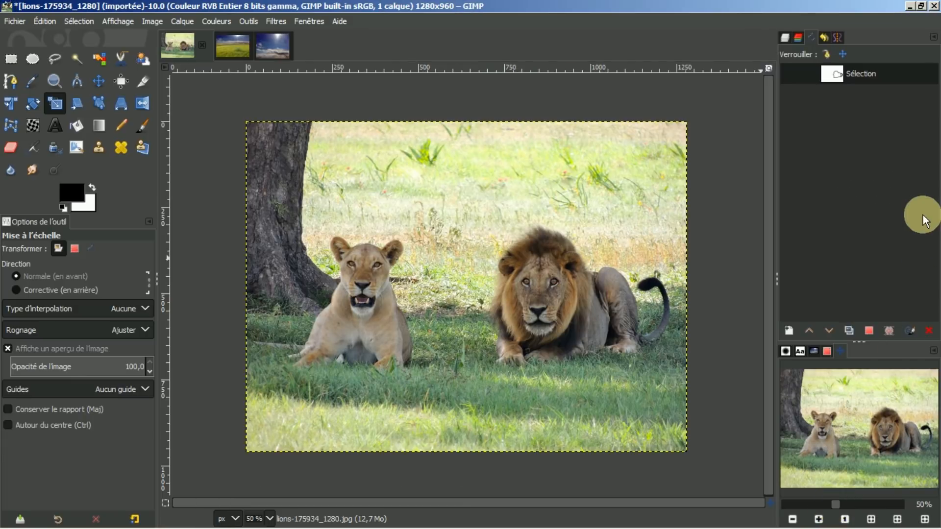
{"action": "left_click", "coordinate": [867, 330]}
{"action": "left_click", "coordinate": [785, 38]}
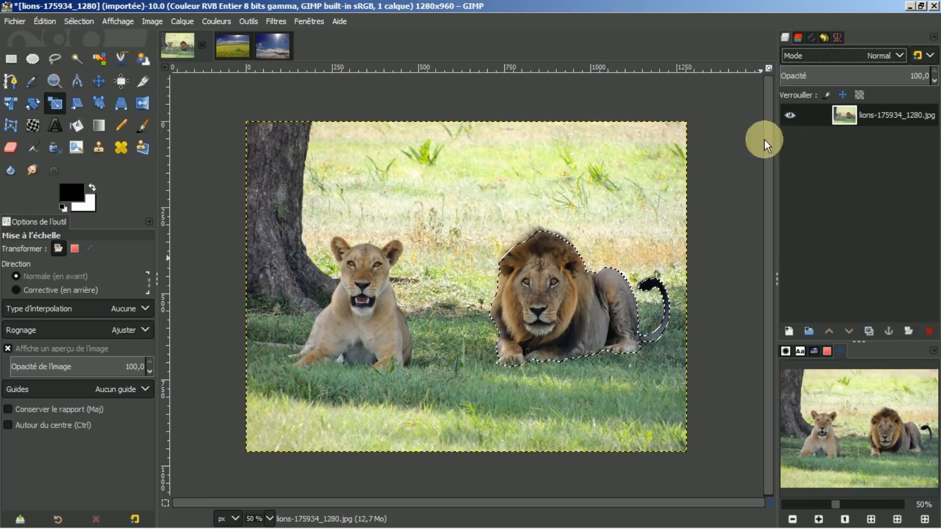
Examine the selection outline around the male lion's mane, tail and paws up close.
{"action": "left_click", "coordinate": [819, 519]}
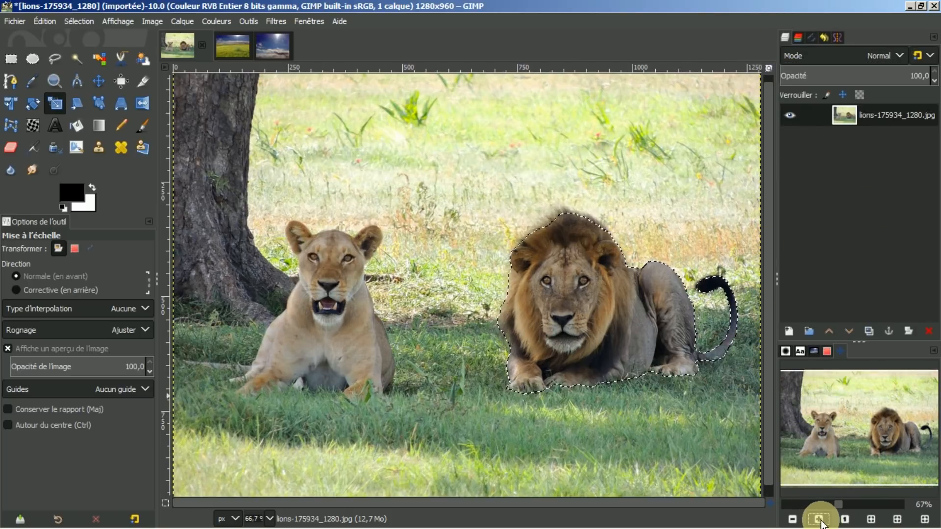
{"action": "left_click", "coordinate": [818, 519]}
{"action": "left_click", "coordinate": [818, 519]}
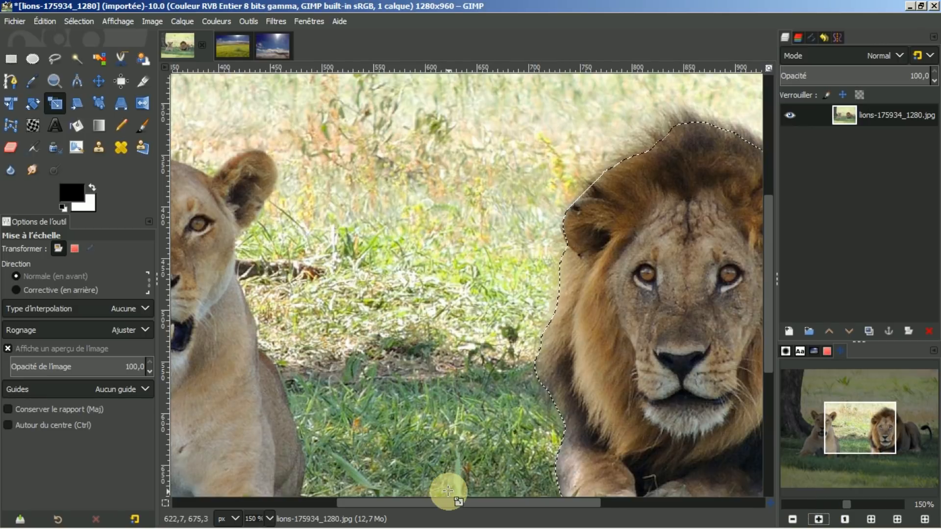
{"action": "left_click_drag", "start_coordinate": [450, 506], "coordinate": [538, 508]}
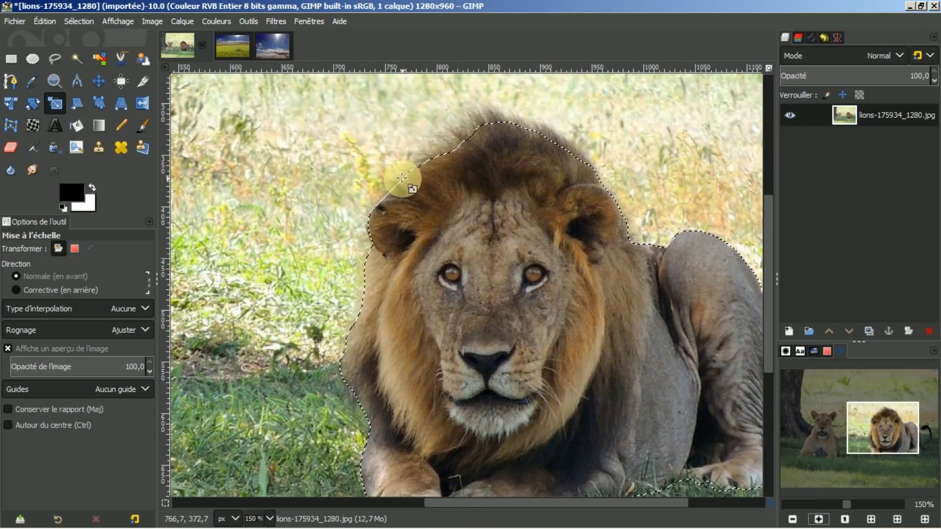
{"action": "left_click_drag", "start_coordinate": [452, 502], "coordinate": [551, 502]}
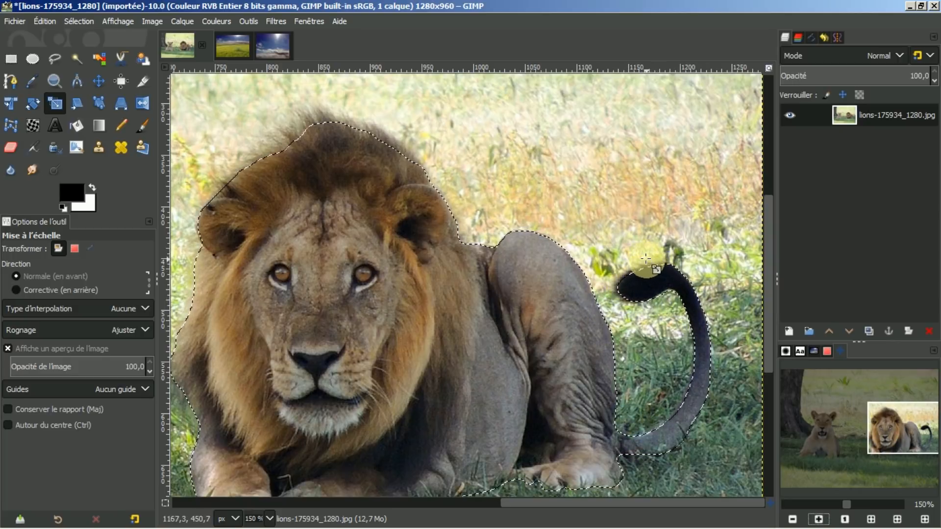
{"action": "left_click_drag", "start_coordinate": [766, 296], "coordinate": [783, 355]}
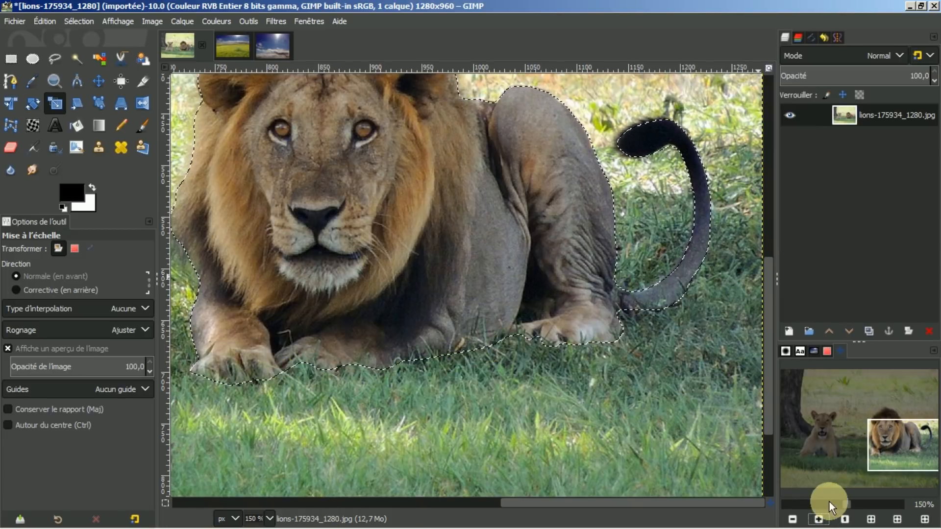
{"action": "left_click", "coordinate": [871, 519]}
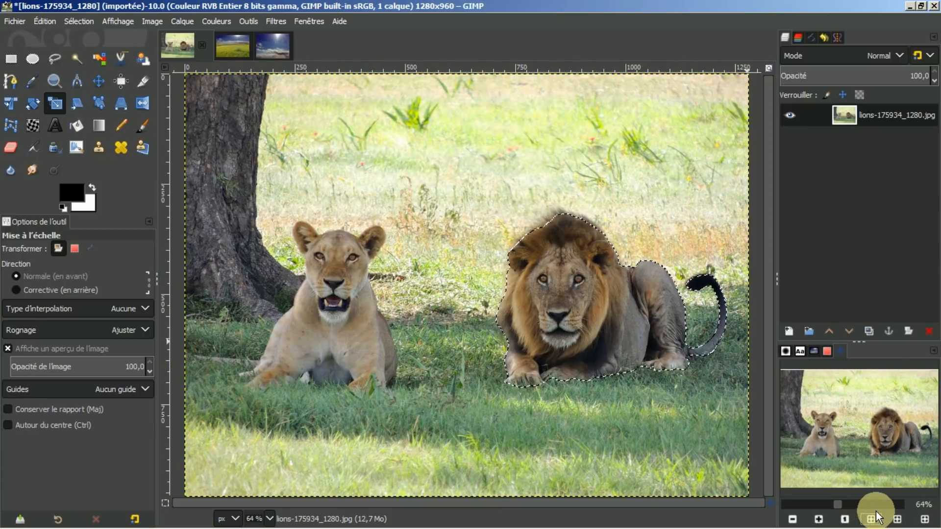
Copy the selected male lion and paste it into the daffodil meadow image as a new layer above the meadow.
{"action": "key", "text": "ctrl+c"}
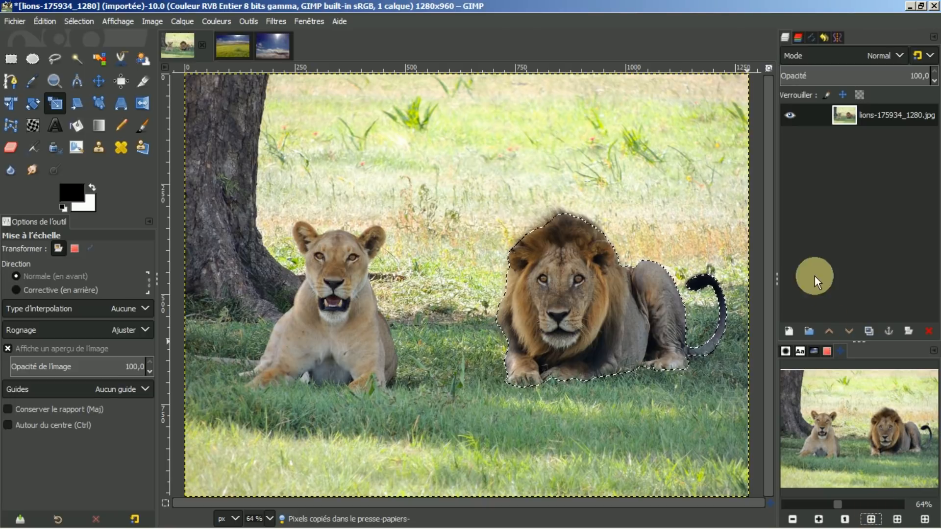
{"action": "left_click", "coordinate": [228, 37]}
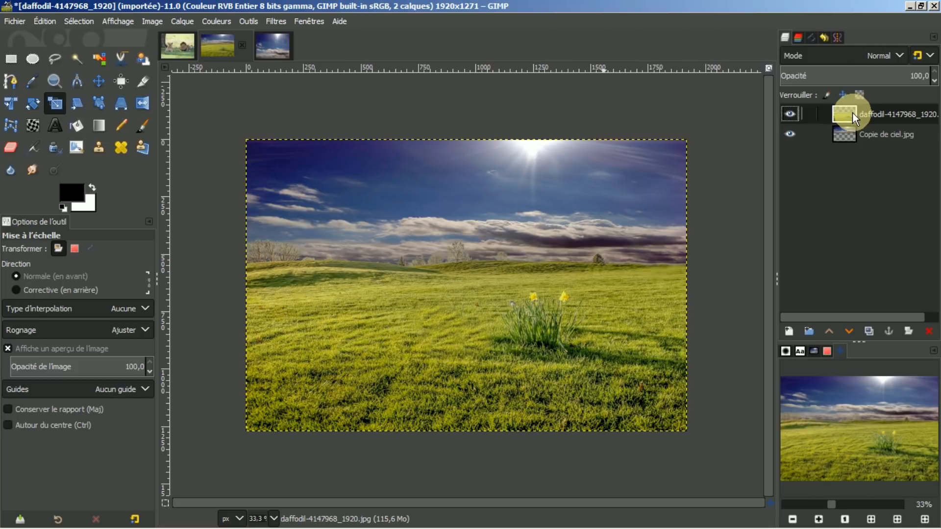
{"action": "key", "text": "ctrl+v"}
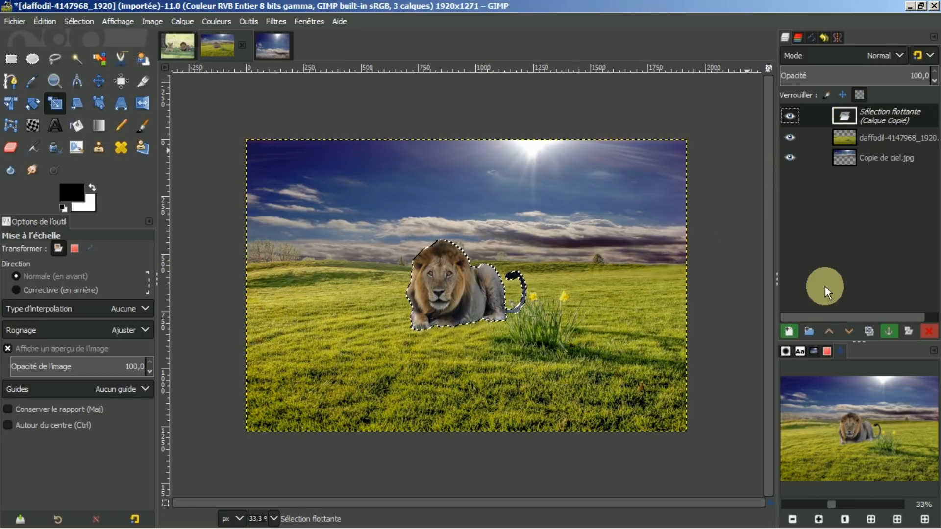
{"action": "left_click", "coordinate": [789, 331]}
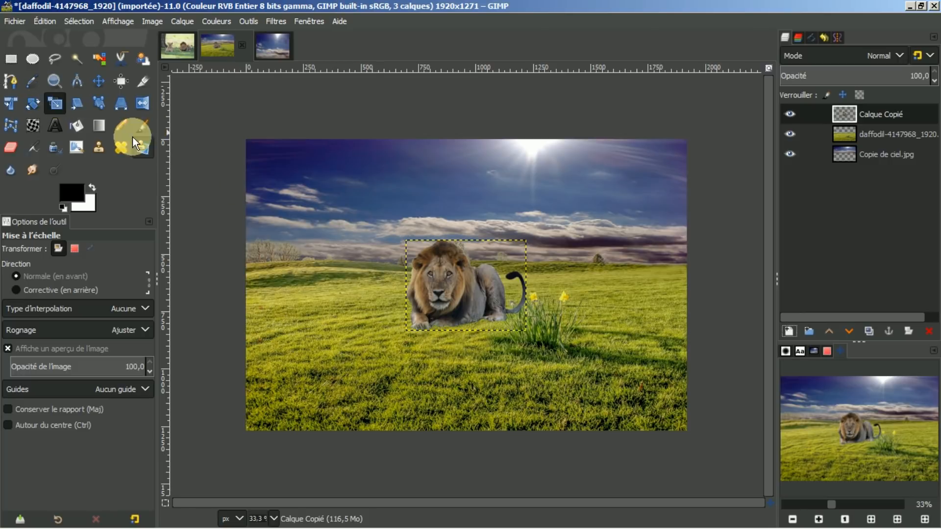
Scale the lion layer proportionally to 672 × 507 px.
{"action": "left_click", "coordinate": [443, 282]}
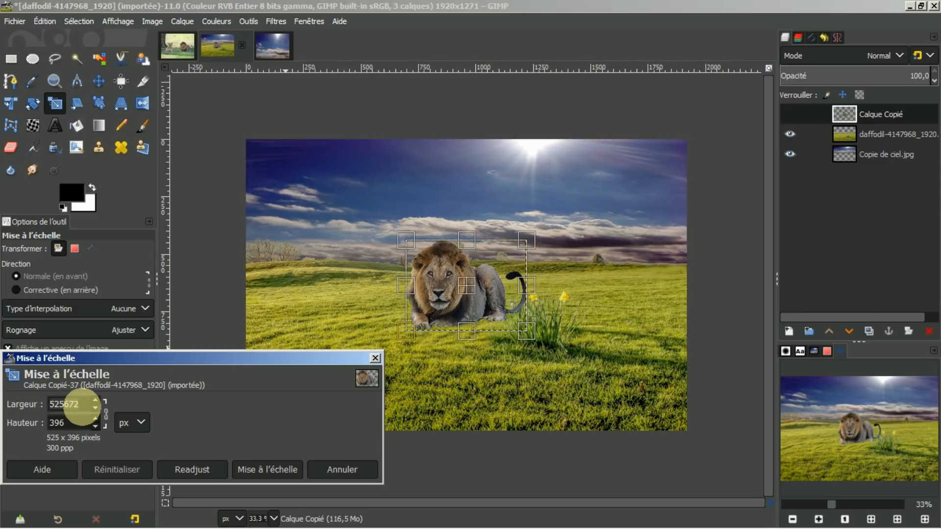
{"action": "type", "text": "6"}
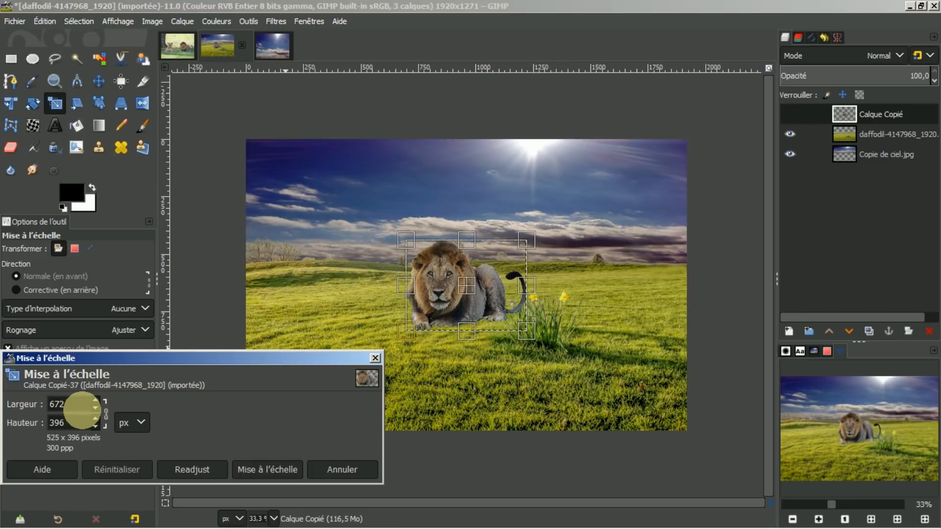
{"action": "key", "text": "Tab"}
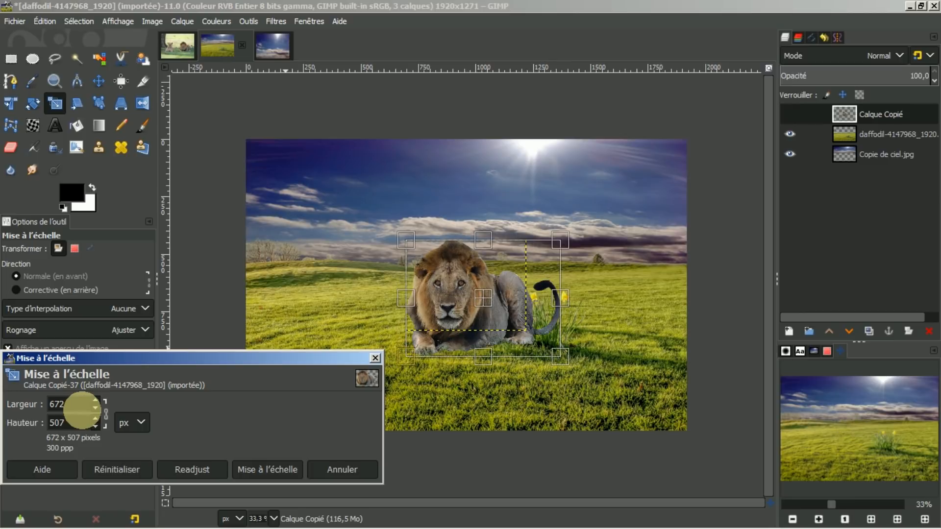
{"action": "left_click", "coordinate": [275, 472]}
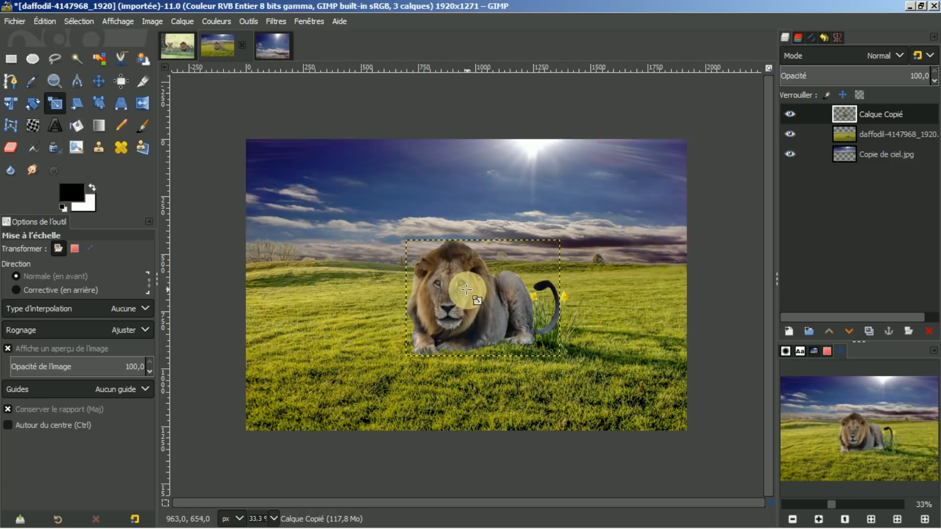
{"action": "left_click", "coordinate": [468, 292]}
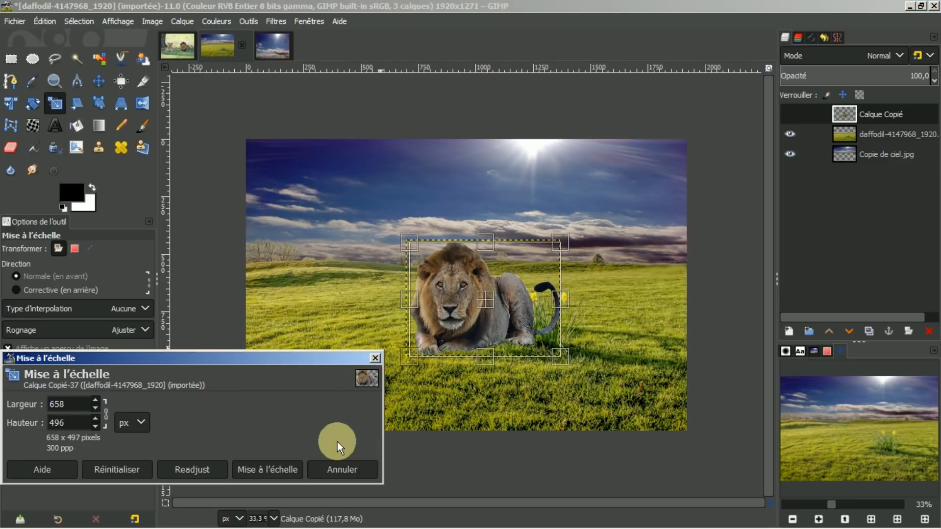
{"action": "left_click", "coordinate": [330, 466]}
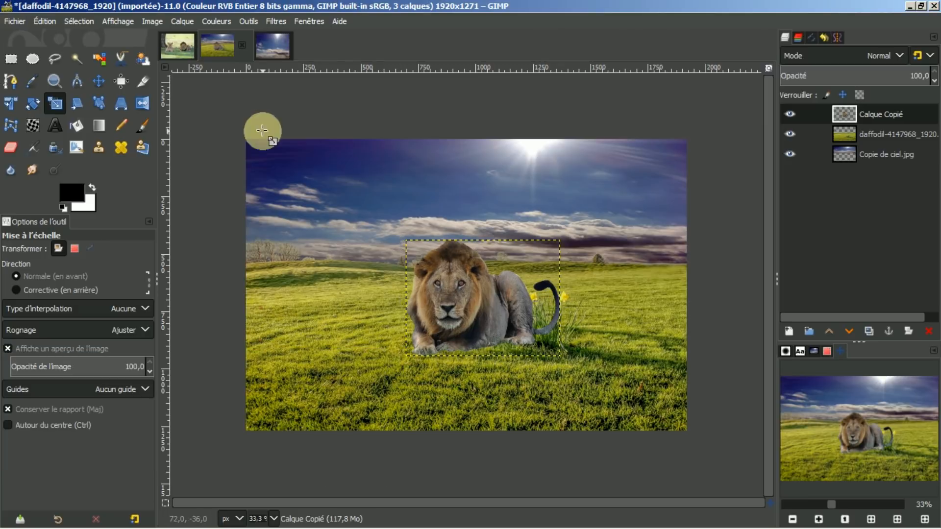
Move the lion over the daffodil clump on the meadow and extend its layer boundary to the image size.
{"action": "left_click", "coordinate": [99, 79]}
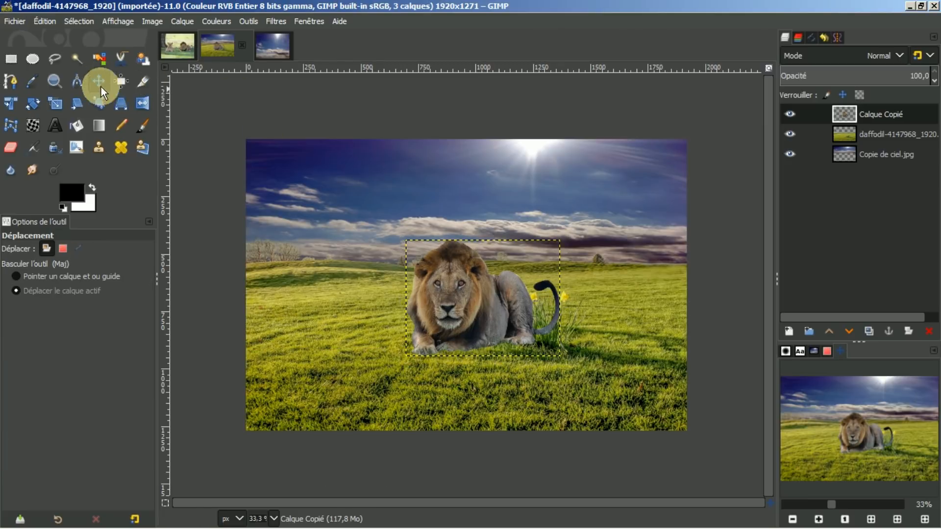
{"action": "left_click_drag", "start_coordinate": [463, 313], "coordinate": [553, 321]}
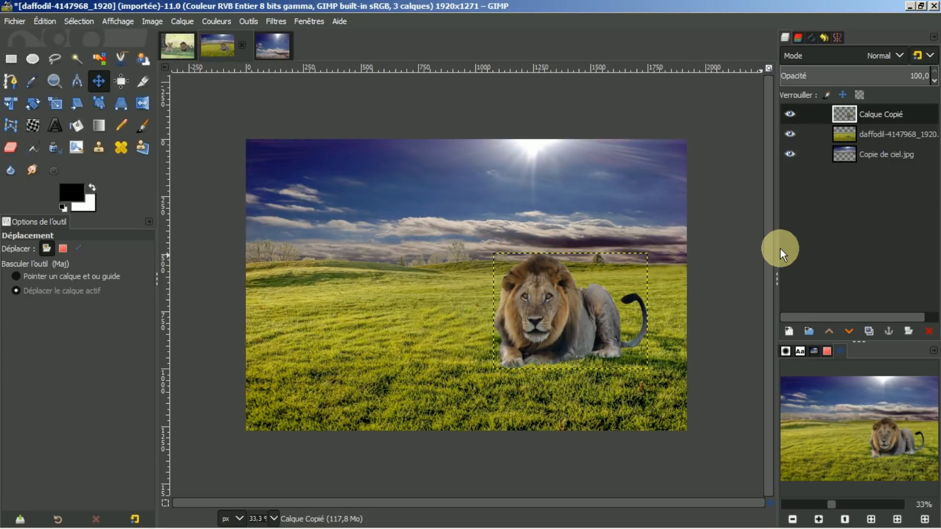
{"action": "right_click", "coordinate": [872, 116]}
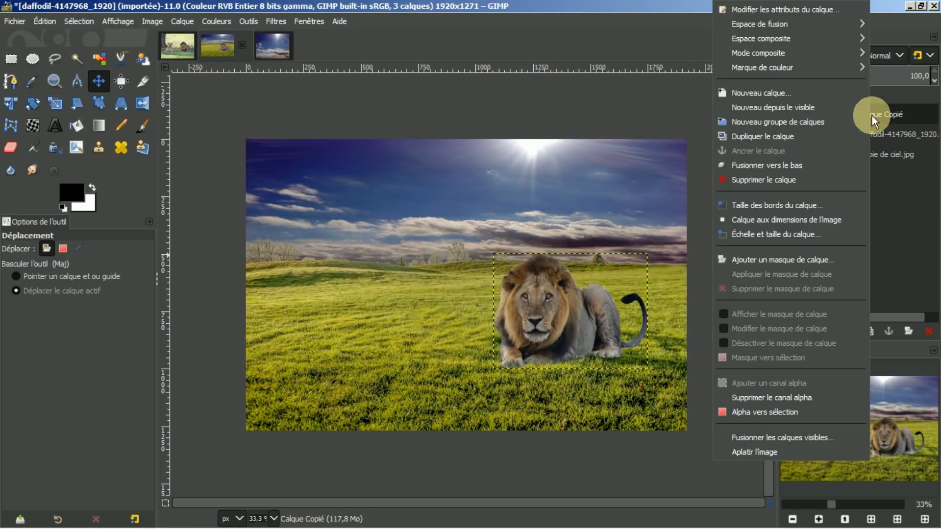
{"action": "left_click", "coordinate": [779, 216]}
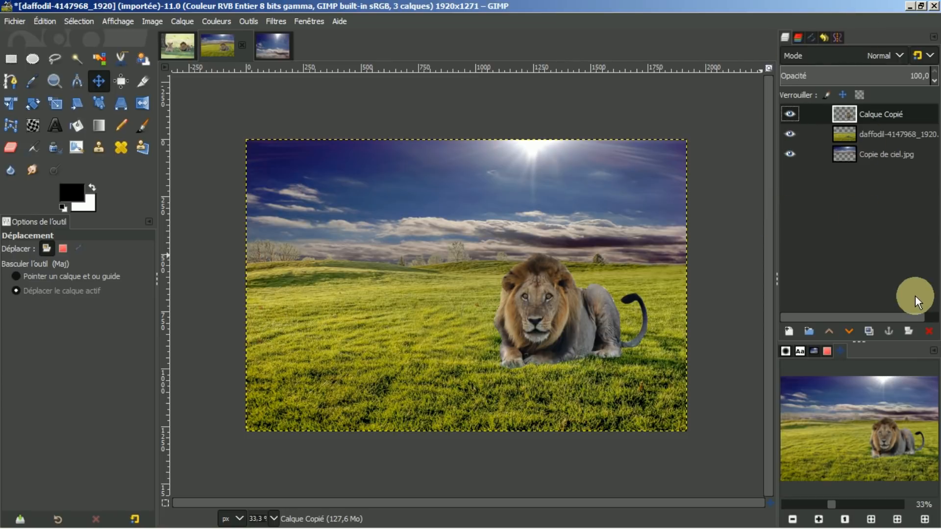
Open tree-3249744_1280.jpg from the recent documents as a separate image.
{"action": "left_click", "coordinate": [814, 351]}
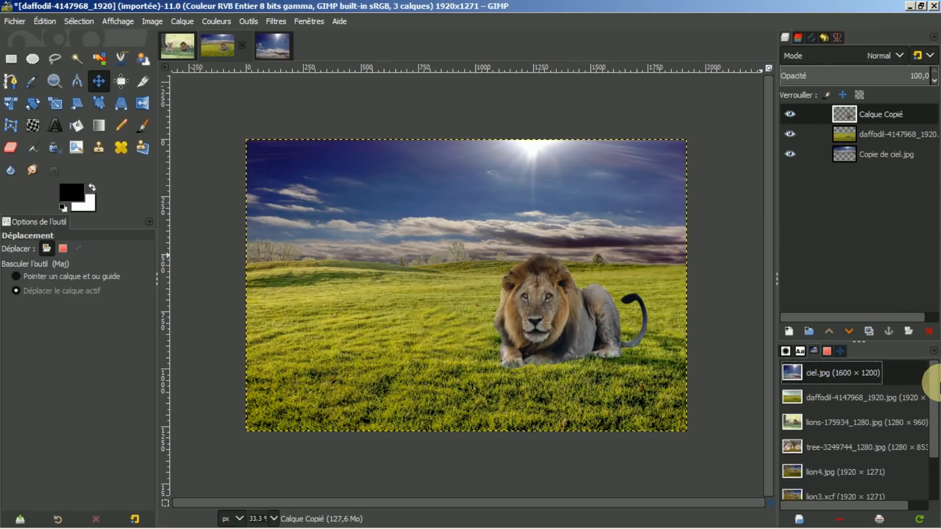
{"action": "left_click", "coordinate": [835, 443]}
{"action": "double_click", "coordinate": [834, 444]}
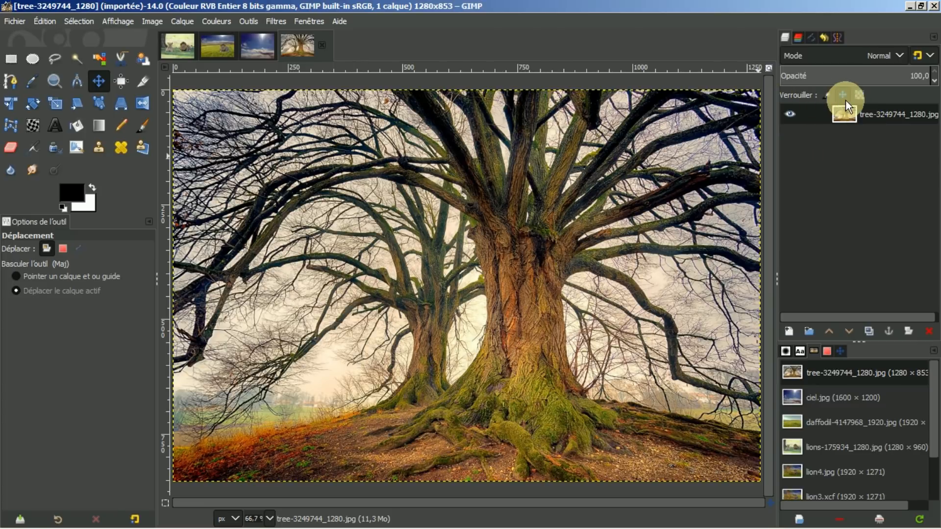
Try a Threshold with a lower limit of 216 on the tree photo.
{"action": "left_click", "coordinate": [213, 22]}
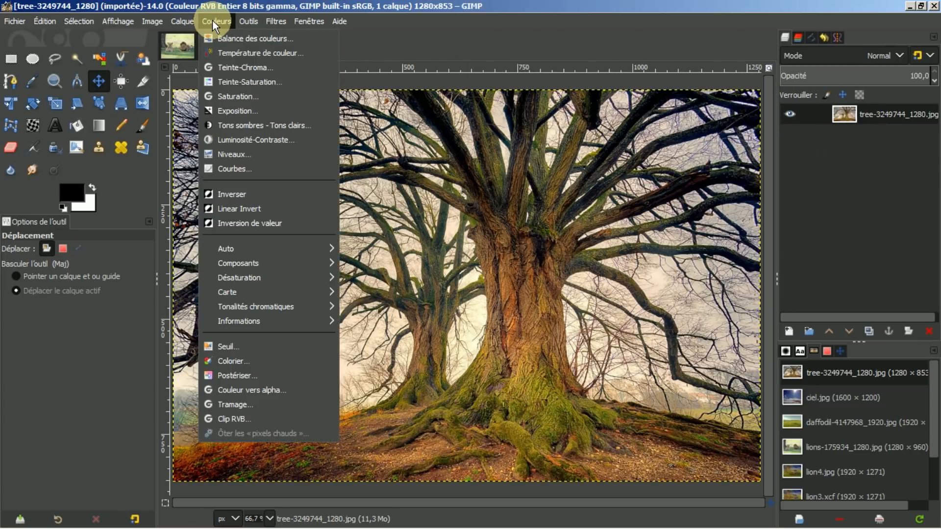
{"action": "left_click", "coordinate": [225, 347]}
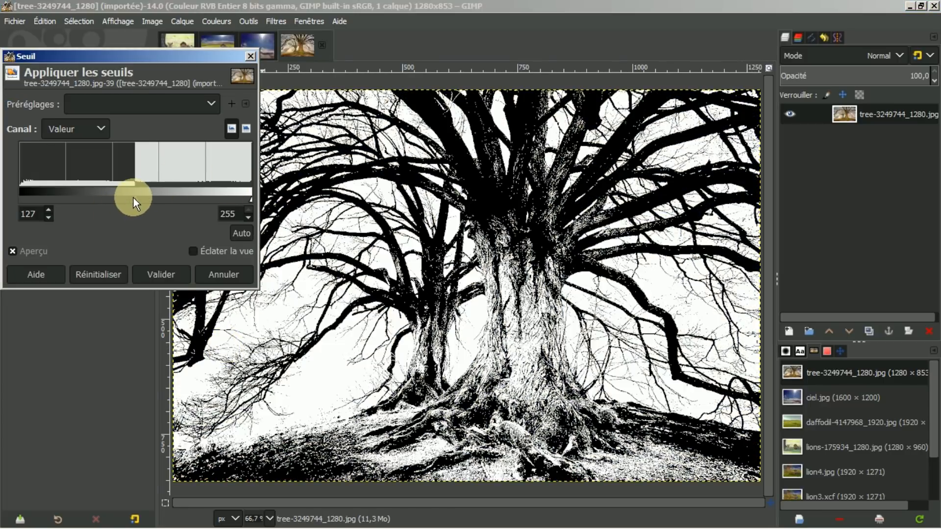
{"action": "left_click_drag", "start_coordinate": [134, 200], "coordinate": [216, 201]}
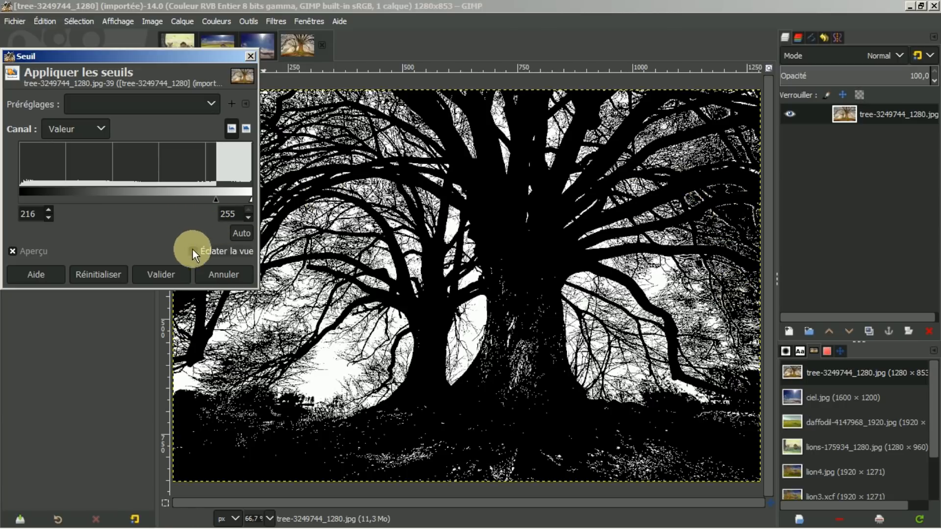
{"action": "left_click", "coordinate": [210, 275]}
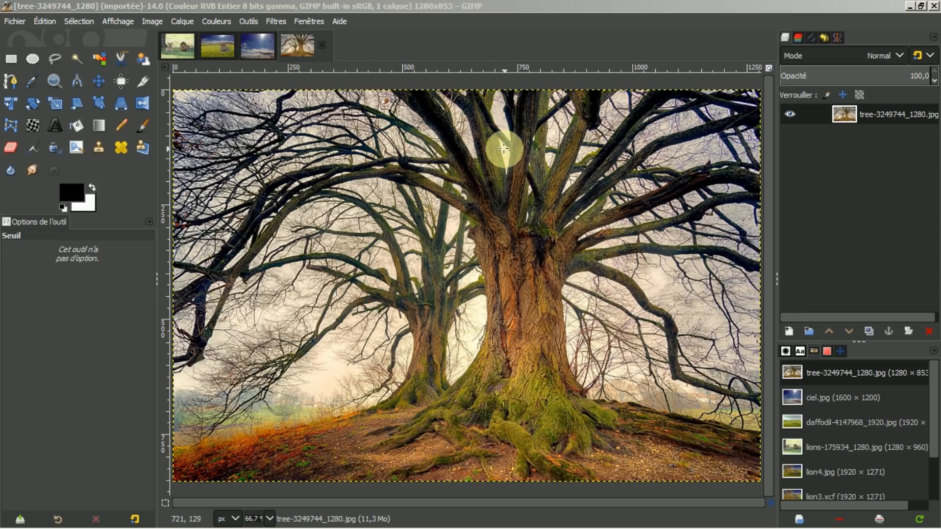
Desaturate the tree photo using the Luminosité (TSL) mode.
{"action": "left_click", "coordinate": [217, 21]}
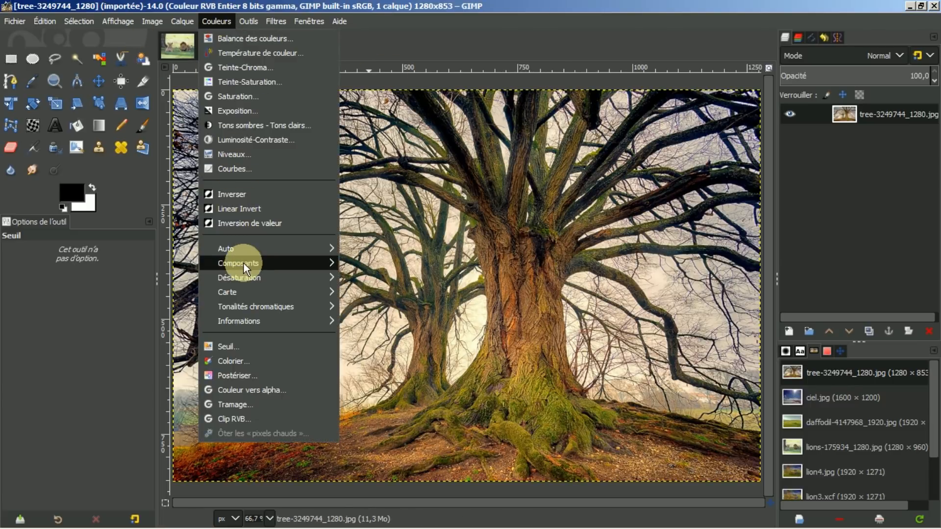
{"action": "mouse_move", "coordinate": [229, 275]}
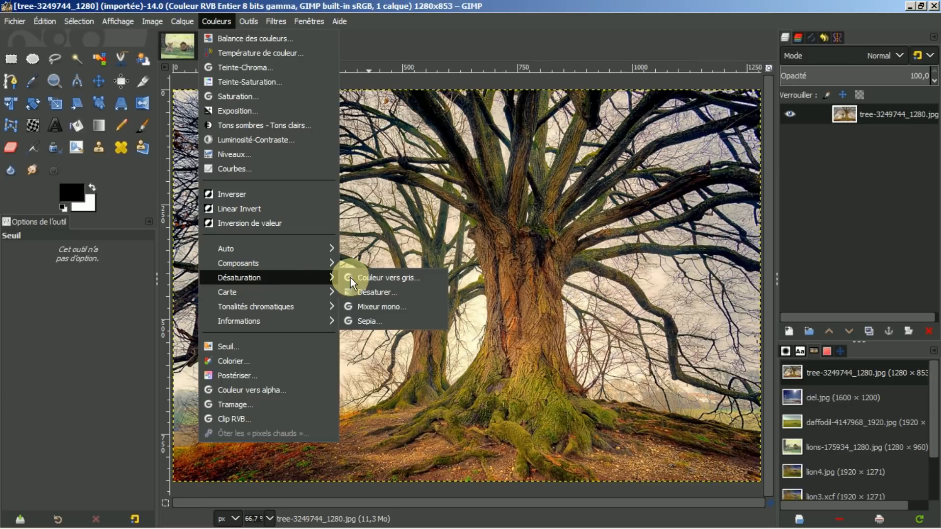
{"action": "left_click", "coordinate": [367, 292]}
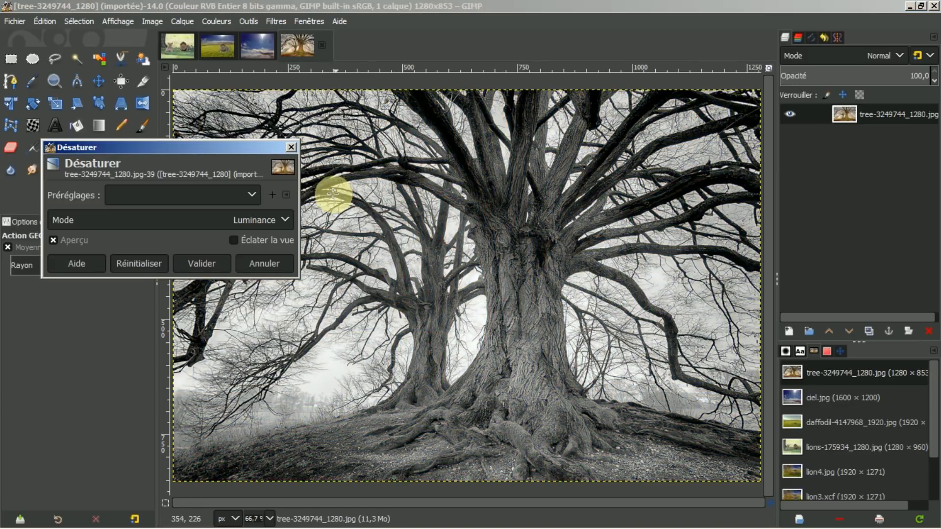
{"action": "left_click", "coordinate": [287, 220]}
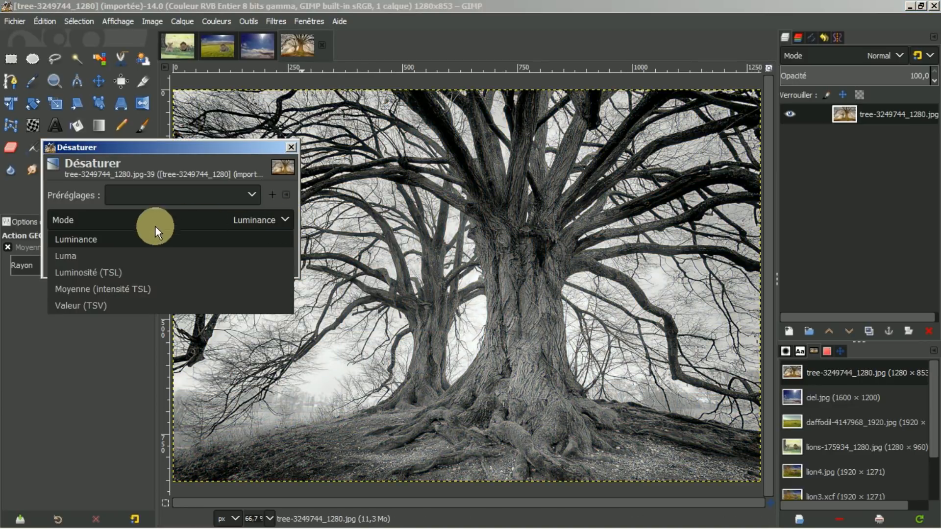
{"action": "left_click", "coordinate": [84, 272]}
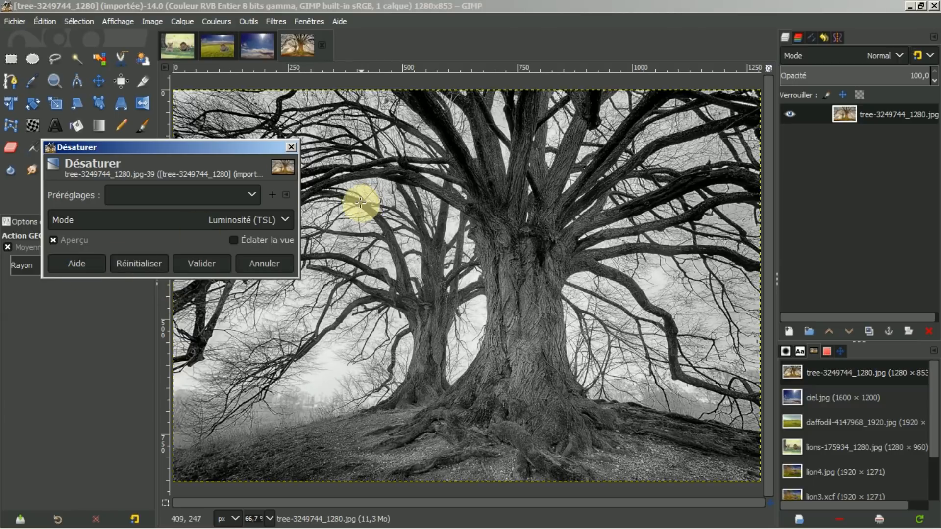
{"action": "left_click", "coordinate": [193, 265]}
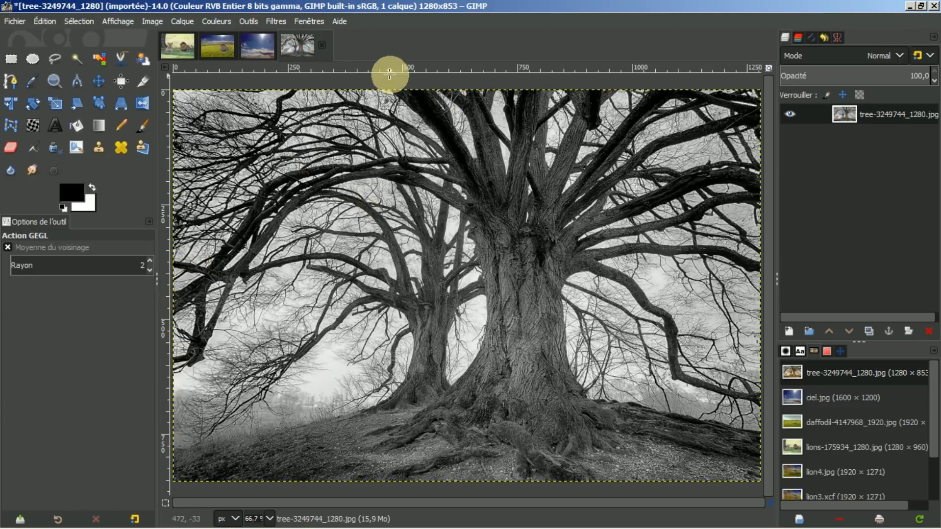
Increase the grayscale tree's contrast with Levels, setting the input black point to 54 and the white point to 214.
{"action": "left_click", "coordinate": [219, 21]}
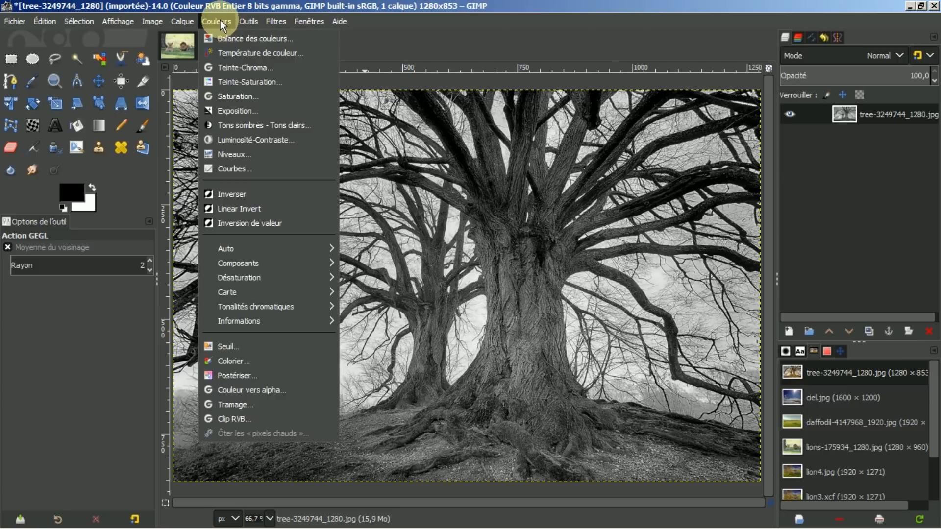
{"action": "left_click", "coordinate": [234, 155]}
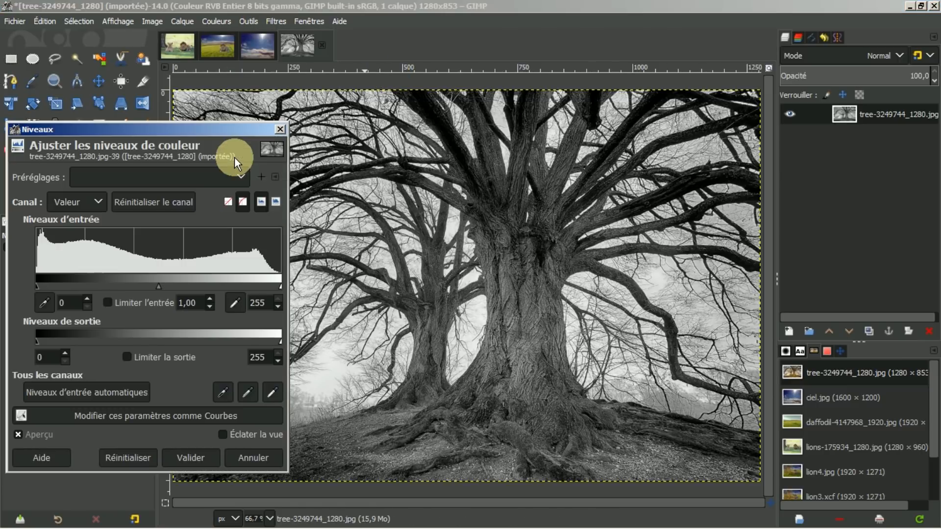
{"action": "left_click_drag", "start_coordinate": [281, 287], "coordinate": [242, 284]}
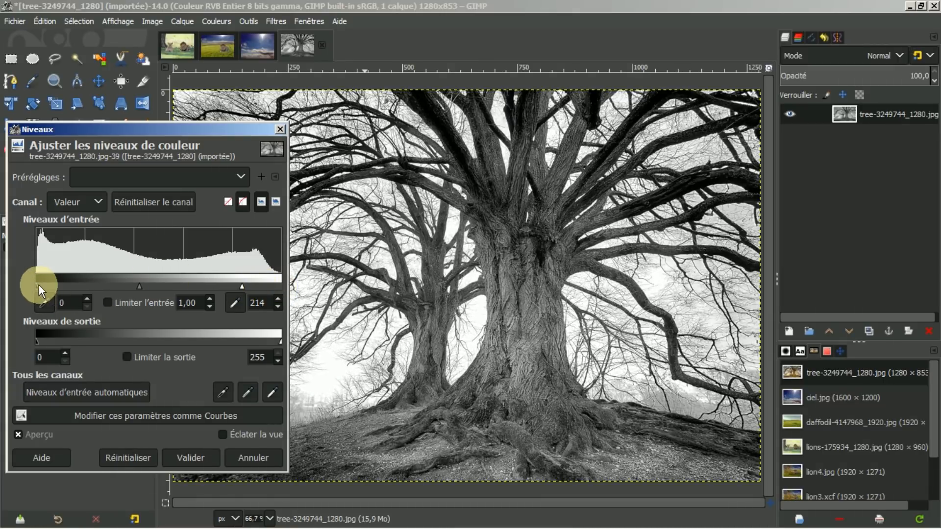
{"action": "mouse_move", "coordinate": [37, 286]}
{"action": "left_mouse_down"}
{"action": "mouse_move", "coordinate": [120, 289]}
{"action": "mouse_move", "coordinate": [89, 288]}
{"action": "left_mouse_up"}
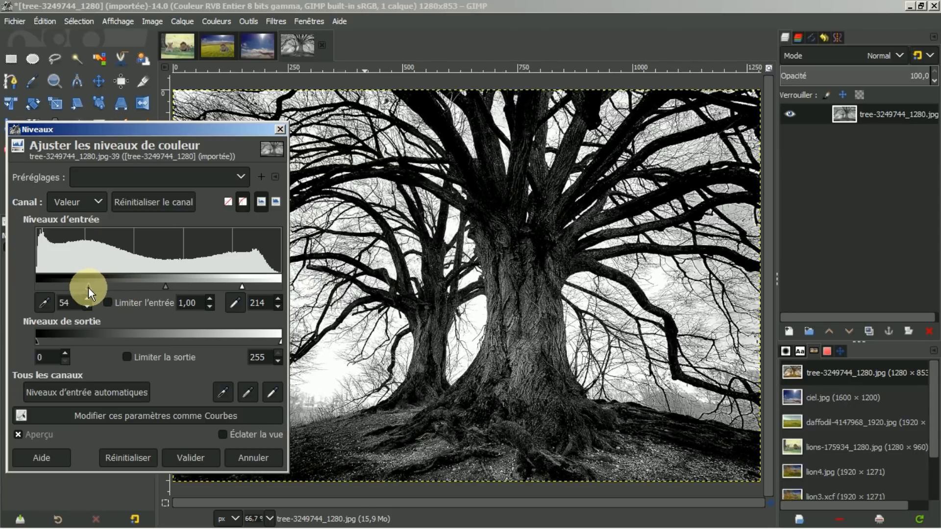
{"action": "left_click", "coordinate": [196, 460]}
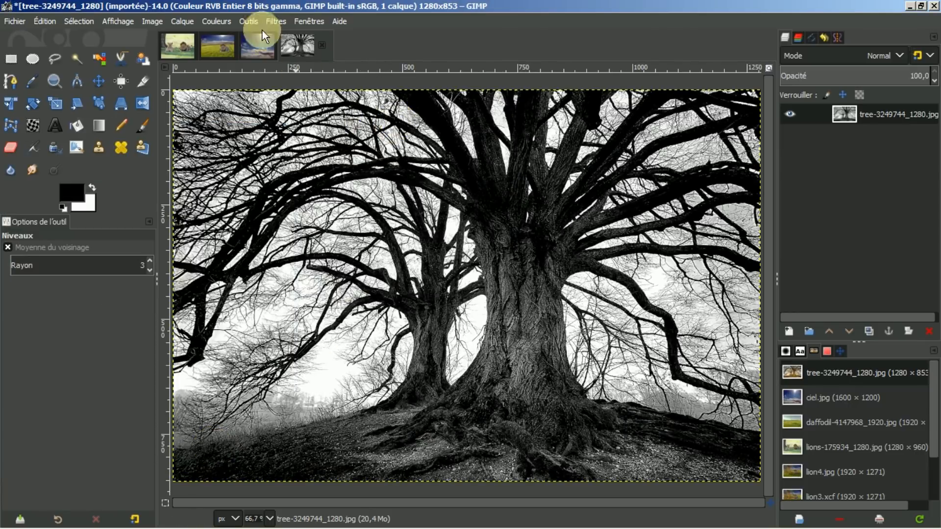
Try a steep Curves contrast on the tree, placing black at input 143 and white at input 190.
{"action": "left_click", "coordinate": [214, 20]}
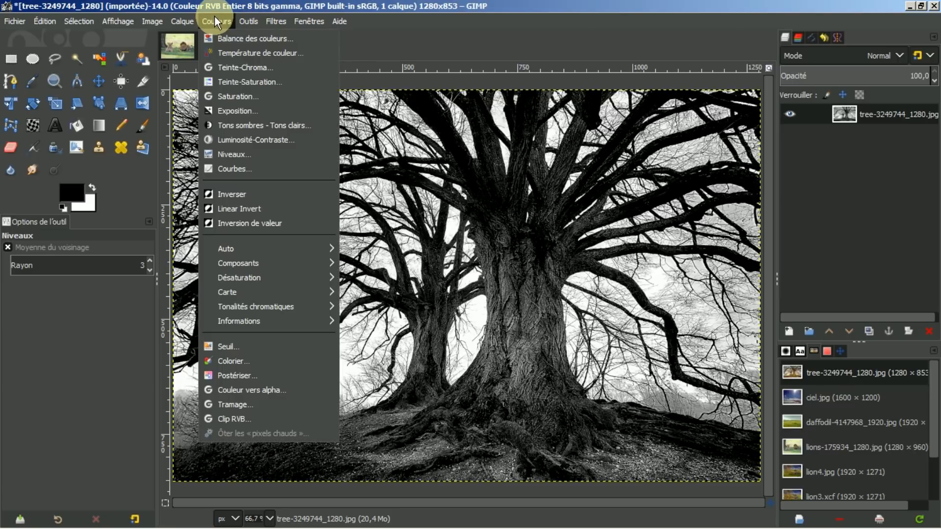
{"action": "left_click", "coordinate": [227, 169]}
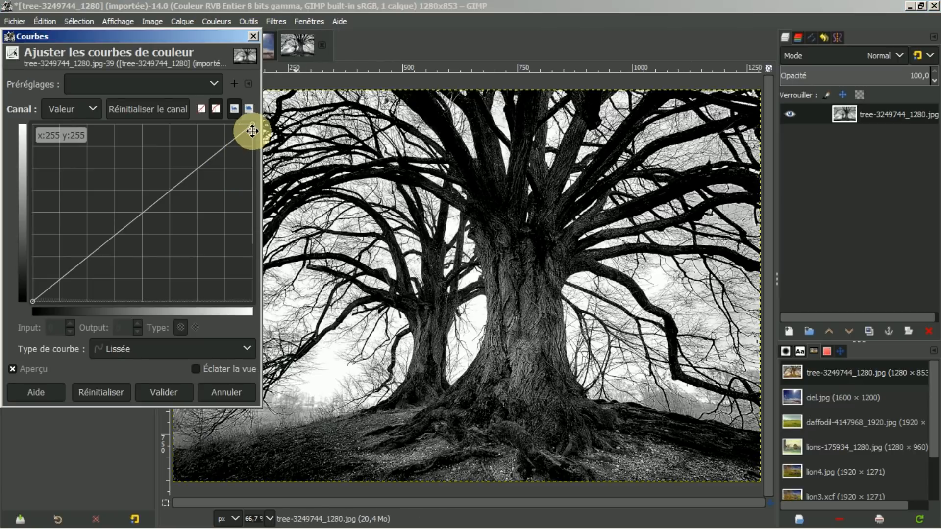
{"action": "left_click_drag", "start_coordinate": [251, 125], "coordinate": [196, 116]}
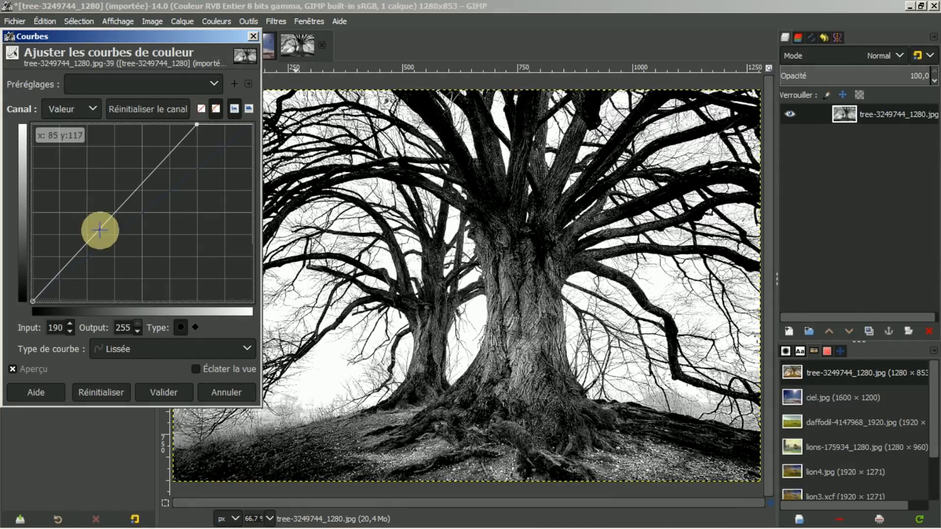
{"action": "left_click_drag", "start_coordinate": [32, 300], "coordinate": [156, 316]}
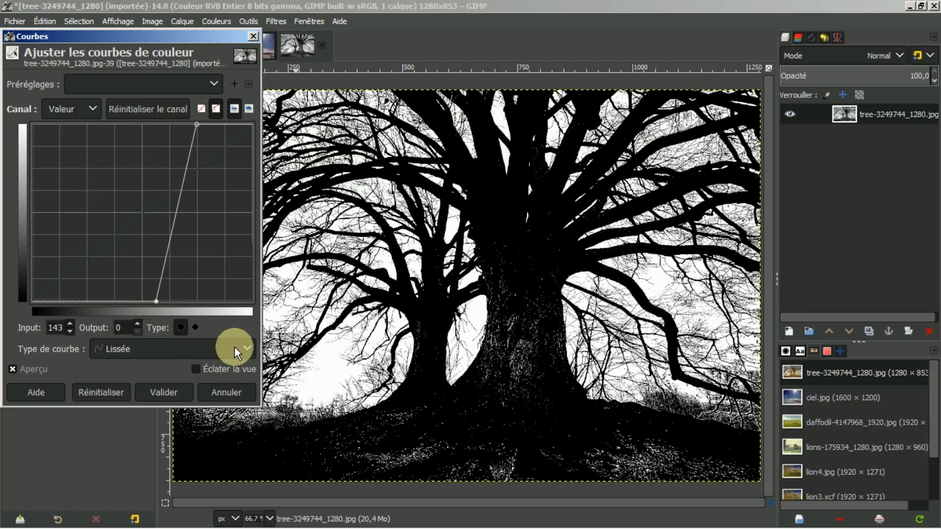
{"action": "left_click", "coordinate": [226, 393]}
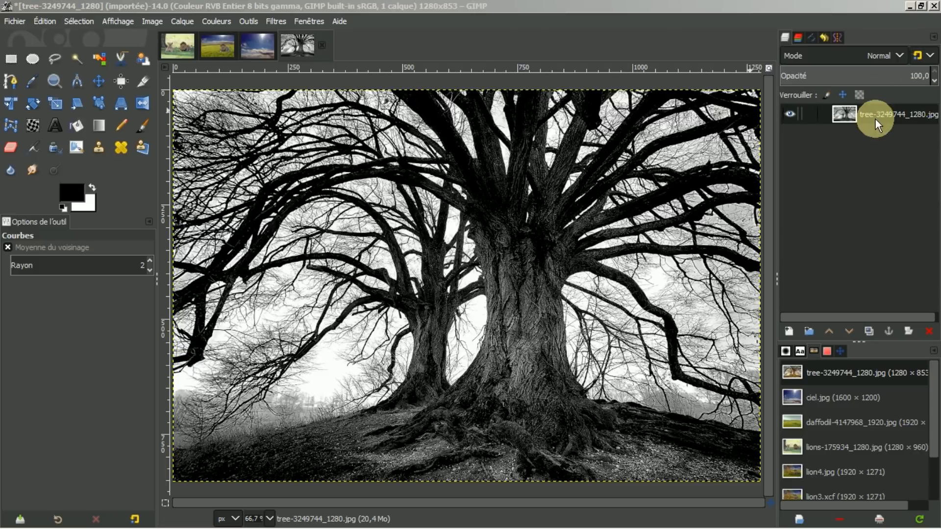
Delete the grayscale tree layer and reopen the original tree-3249744_1280.jpg, returning to the emptied image.
{"action": "left_click", "coordinate": [929, 332]}
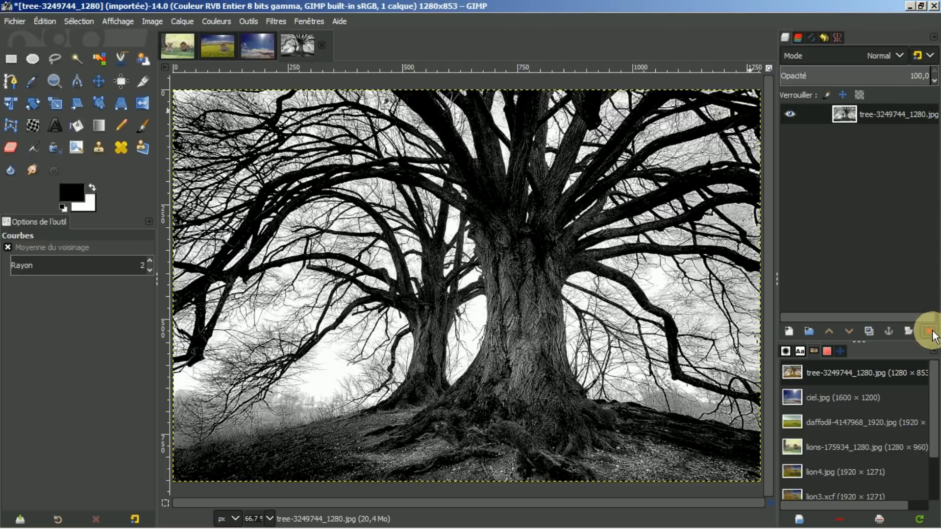
{"action": "double_click", "coordinate": [815, 374]}
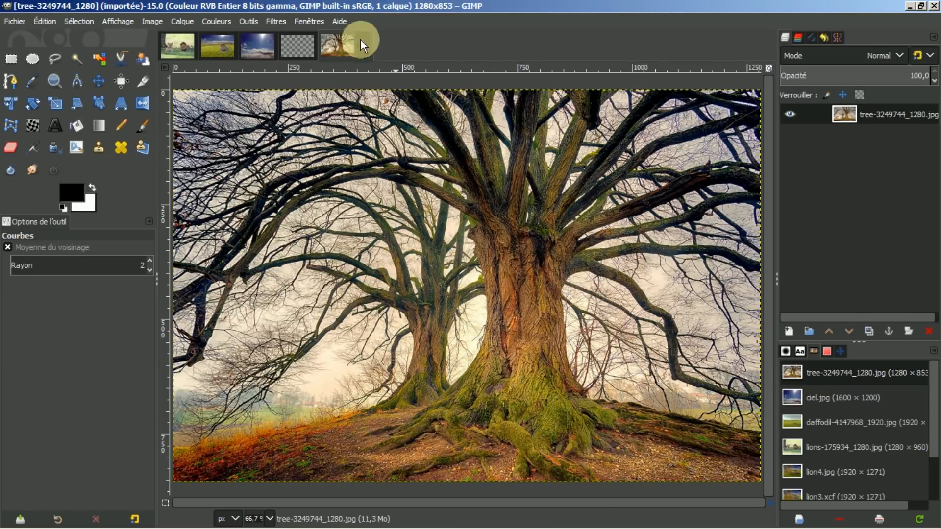
{"action": "left_click", "coordinate": [289, 41]}
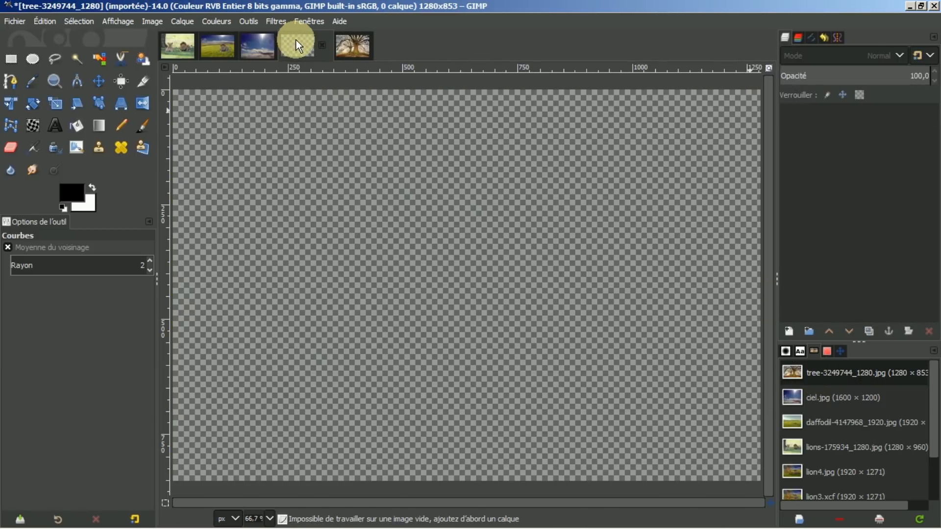
Close the emptied tree image without saving and decompose the reopened tree photo into RVB channel layers.
{"action": "left_click", "coordinate": [321, 44]}
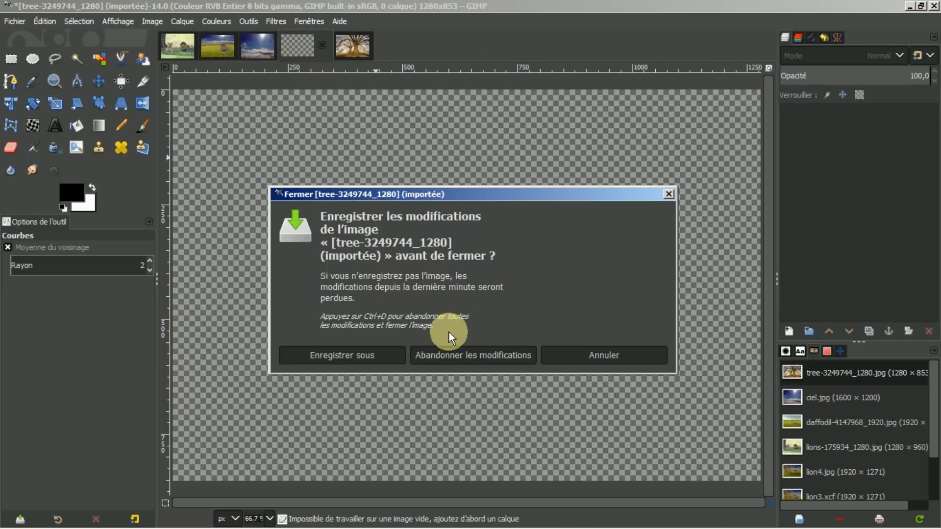
{"action": "key", "text": "ctrl+d"}
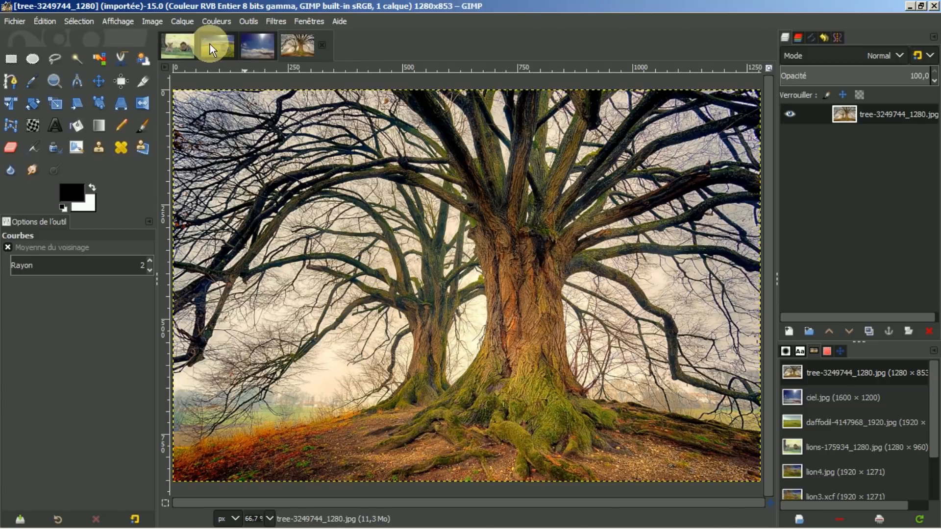
{"action": "left_click", "coordinate": [217, 20]}
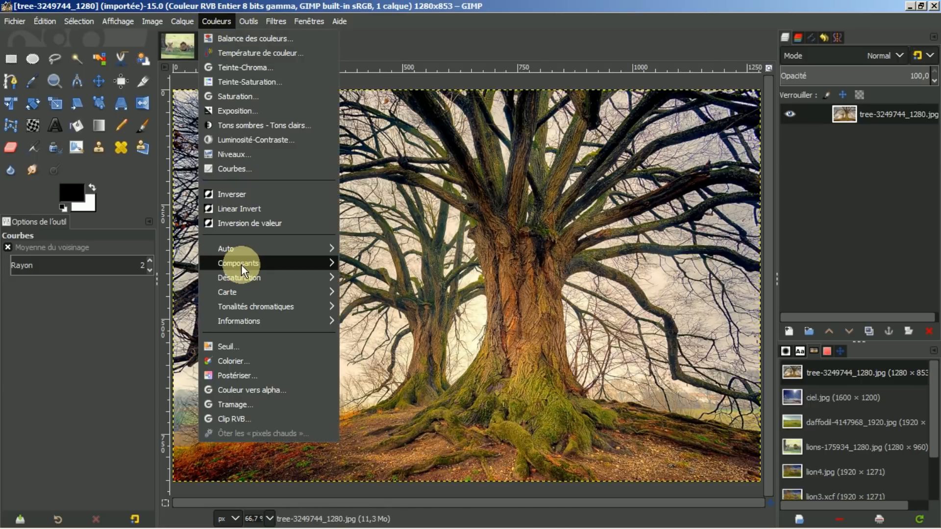
{"action": "mouse_move", "coordinate": [240, 267]}
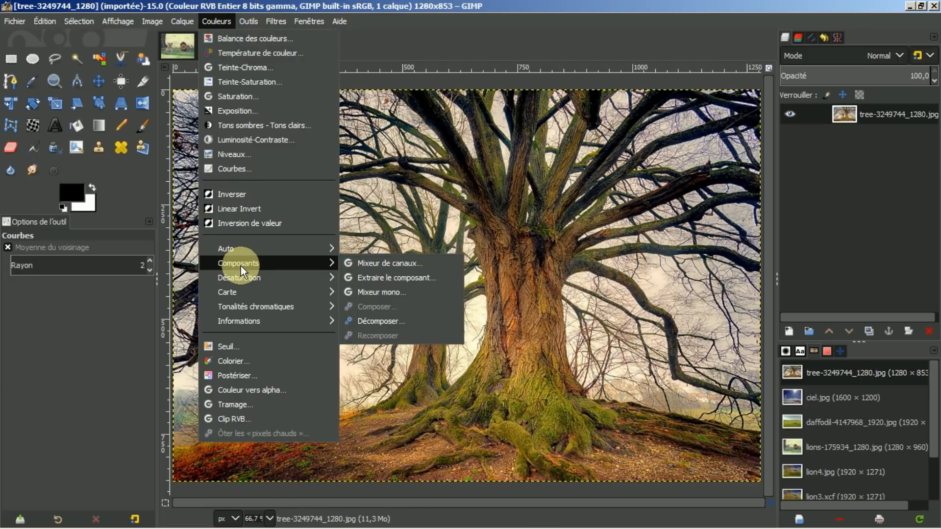
{"action": "left_click", "coordinate": [366, 321]}
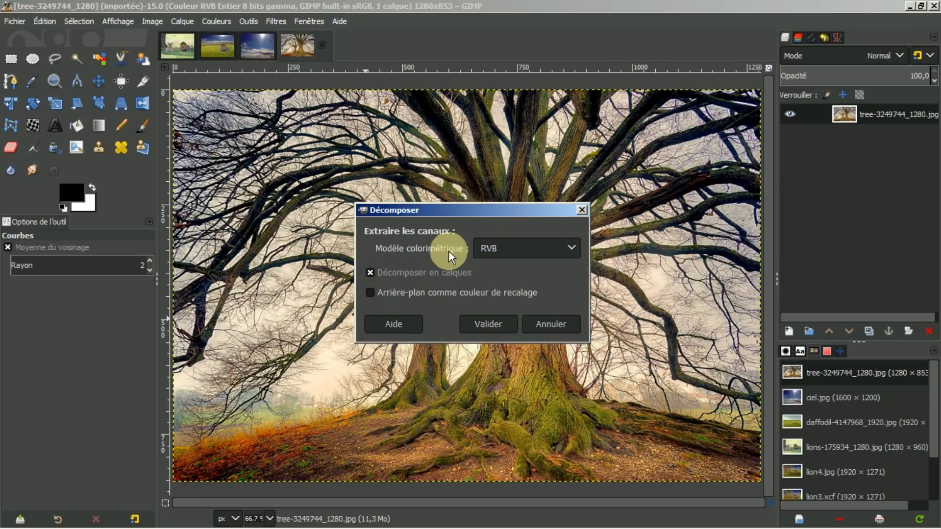
{"action": "left_click", "coordinate": [490, 323]}
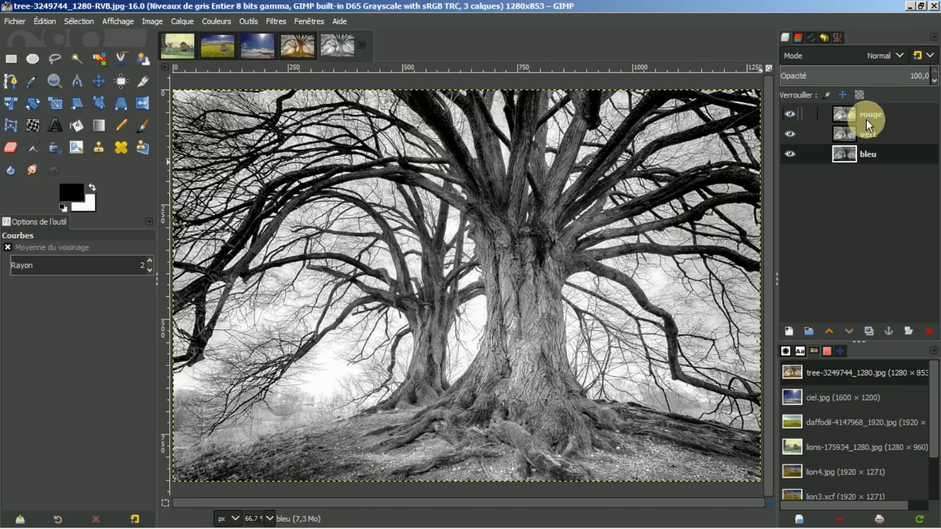
Delete the rouge and vert layers from the decomposed tree image, keeping only the bleu layer.
{"action": "left_click", "coordinate": [849, 116]}
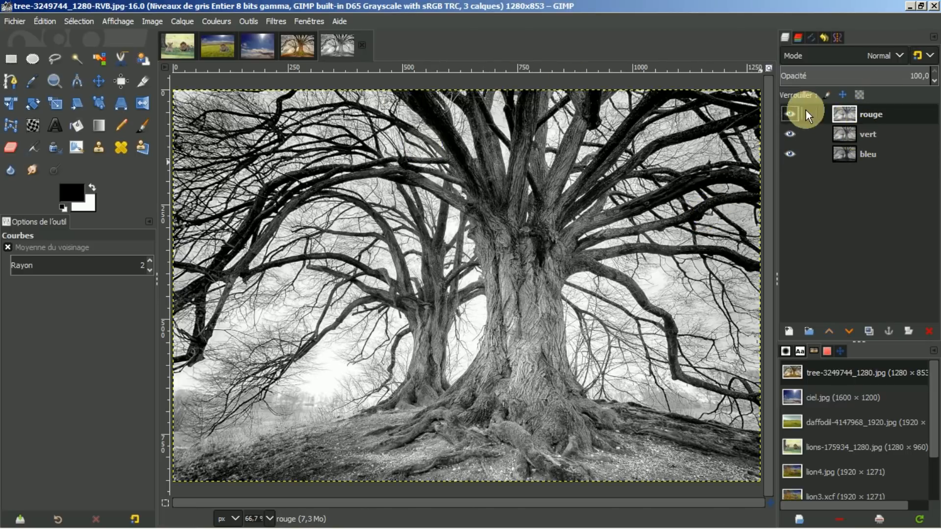
{"action": "left_click", "coordinate": [929, 332]}
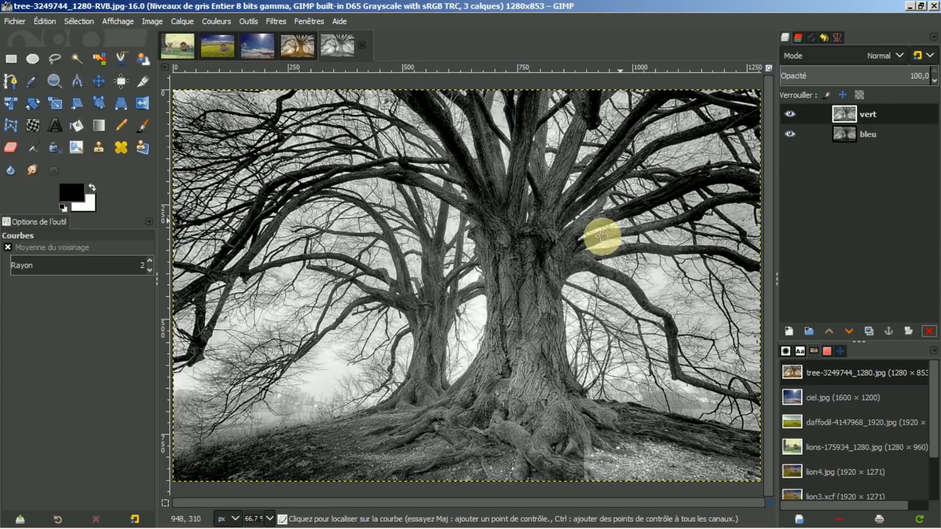
{"action": "left_click", "coordinate": [880, 115]}
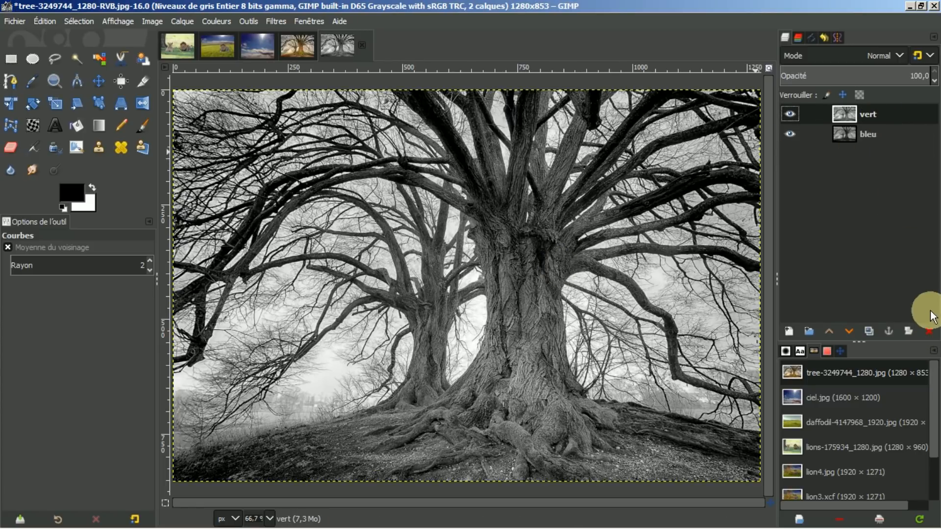
{"action": "left_click", "coordinate": [930, 332]}
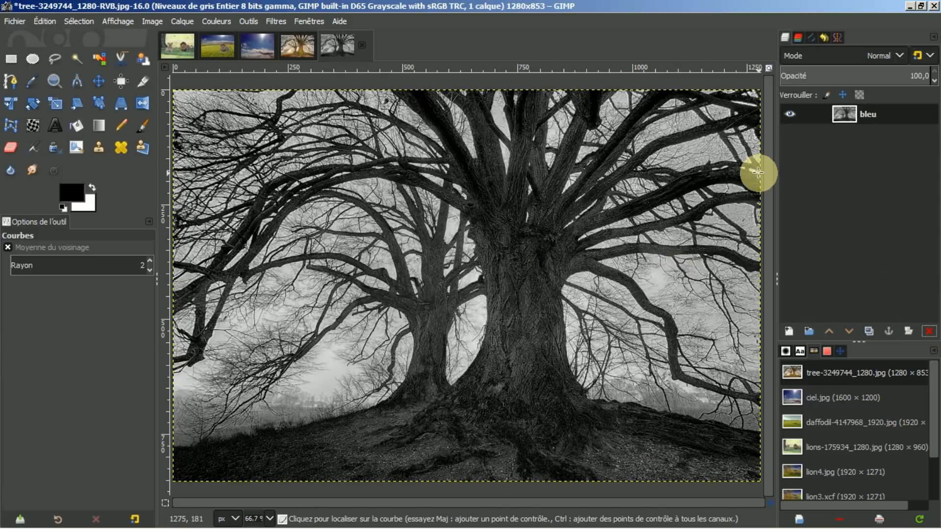
Apply a threshold to the bleu layer with the lower limit set to 120.
{"action": "left_click", "coordinate": [210, 20]}
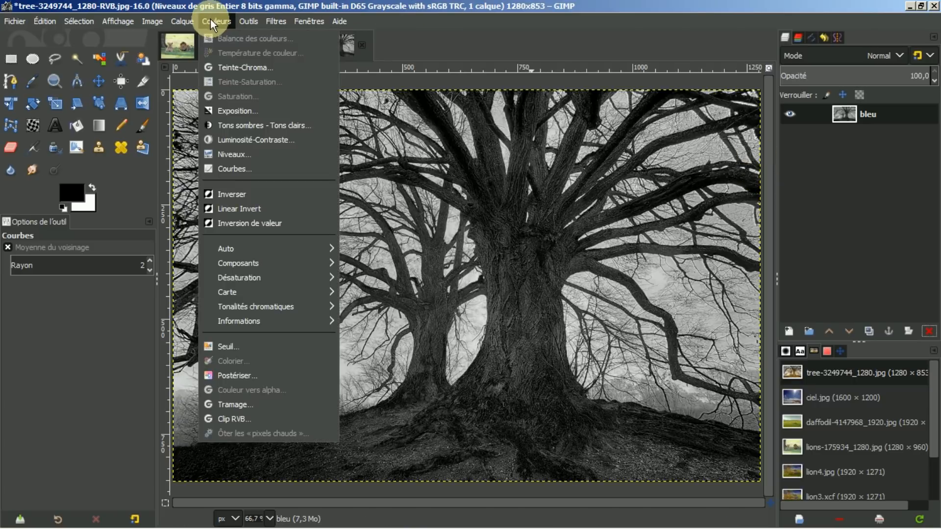
{"action": "left_click", "coordinate": [213, 346]}
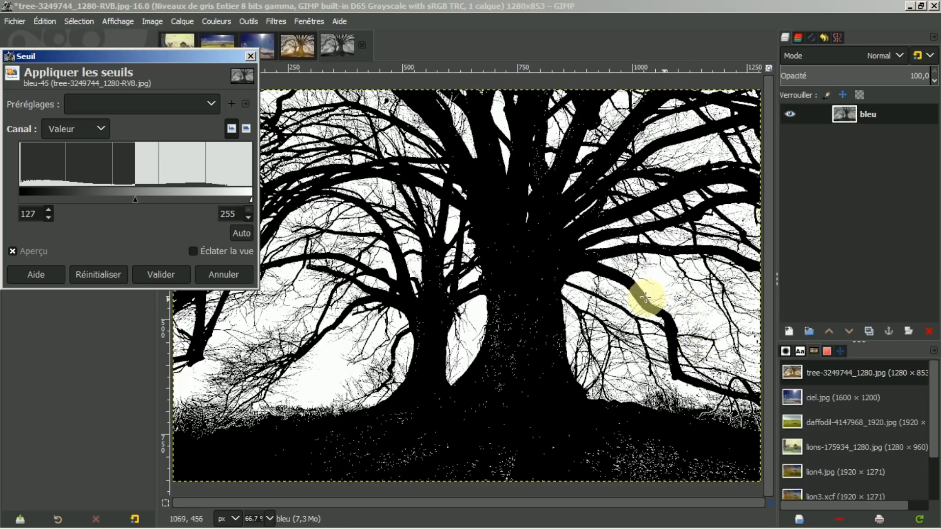
{"action": "left_click", "coordinate": [48, 217]}
{"action": "left_click", "coordinate": [48, 217]}
{"action": "left_click", "coordinate": [48, 217]}
{"action": "left_click", "coordinate": [47, 217]}
{"action": "left_click", "coordinate": [47, 215]}
{"action": "left_click", "coordinate": [46, 217]}
{"action": "left_click", "coordinate": [46, 216]}
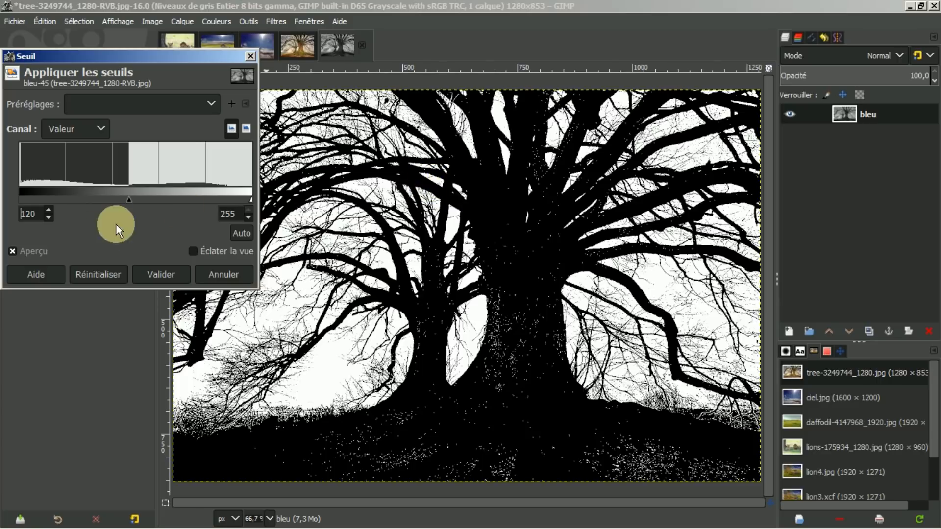
{"action": "left_click", "coordinate": [158, 274]}
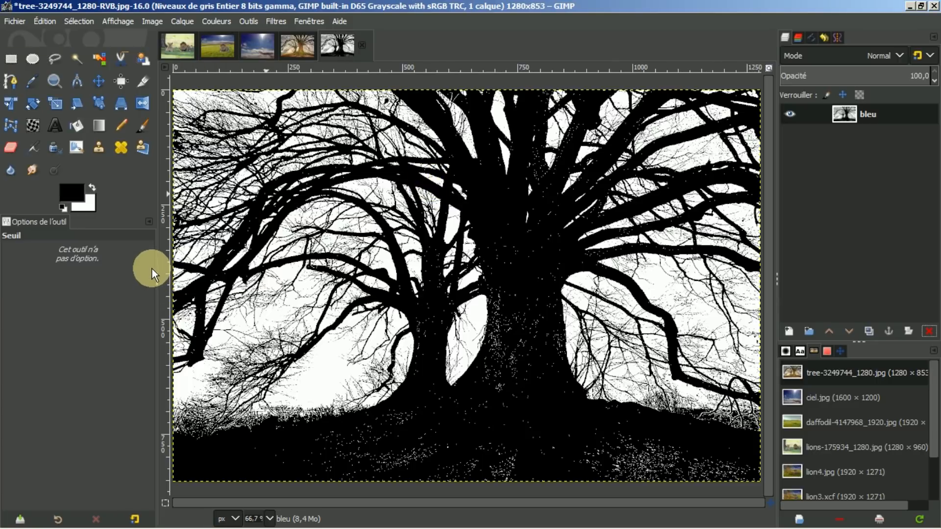
Paint the white specks inside the tree trunks black with the 2. Hardness 100 brush, reducing its size from 51 to 36.
{"action": "left_click", "coordinate": [146, 124]}
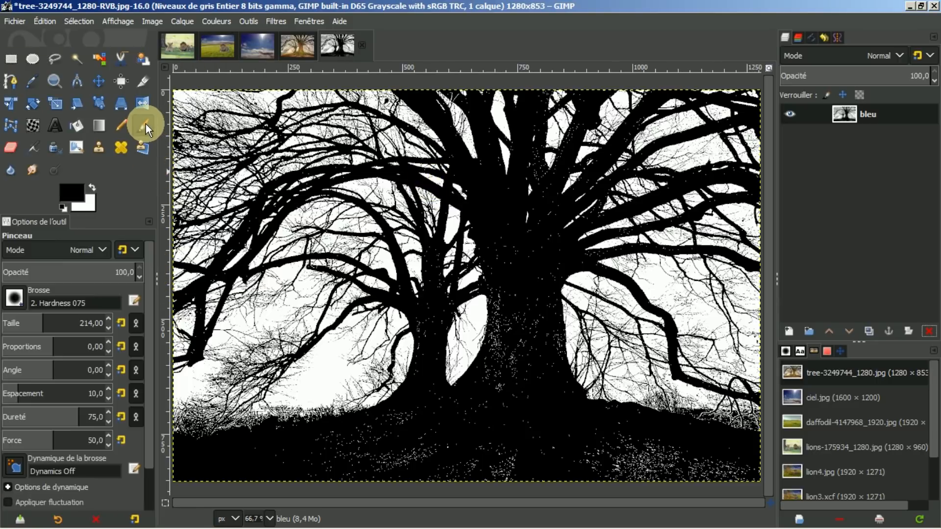
{"action": "left_click", "coordinate": [17, 298]}
{"action": "left_click", "coordinate": [66, 337]}
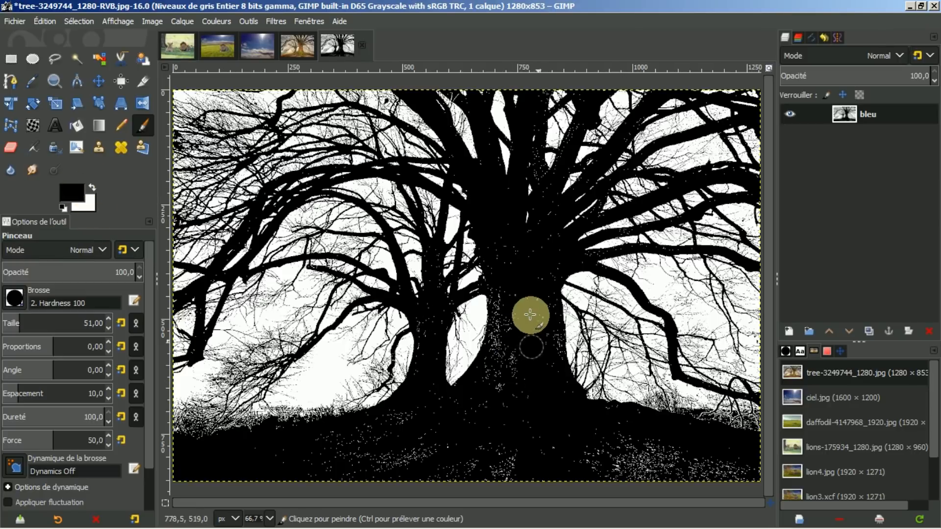
{"action": "left_click_drag", "start_coordinate": [531, 353], "coordinate": [531, 279]}
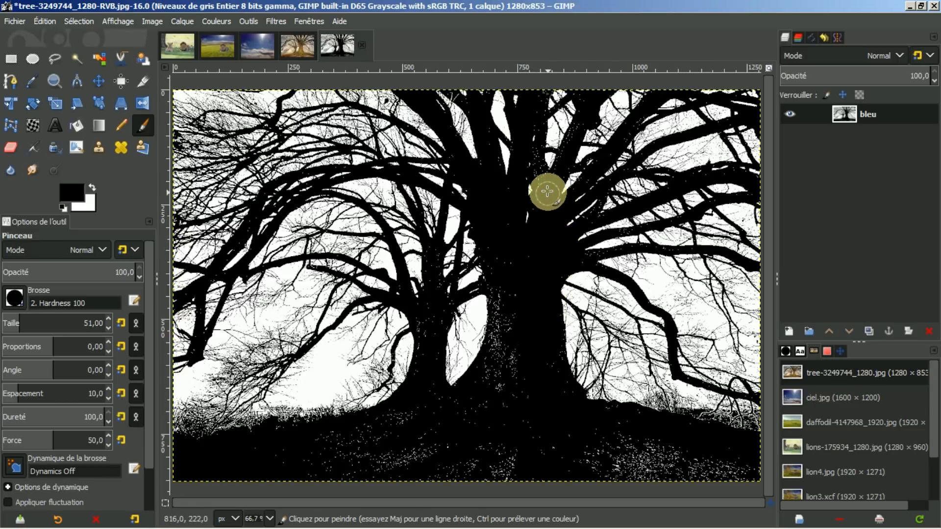
{"action": "key", "text": "bracketleft"}
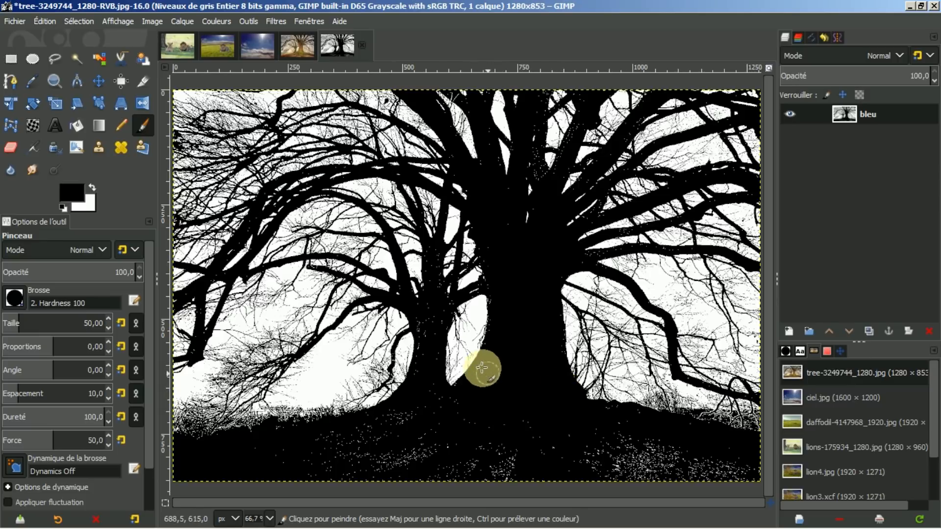
{"action": "key", "text": "bracketleft"}
{"action": "key", "text": "bracketleft"}
{"action": "key", "text": "bracketleft"}
{"action": "key", "text": "bracketleft"}
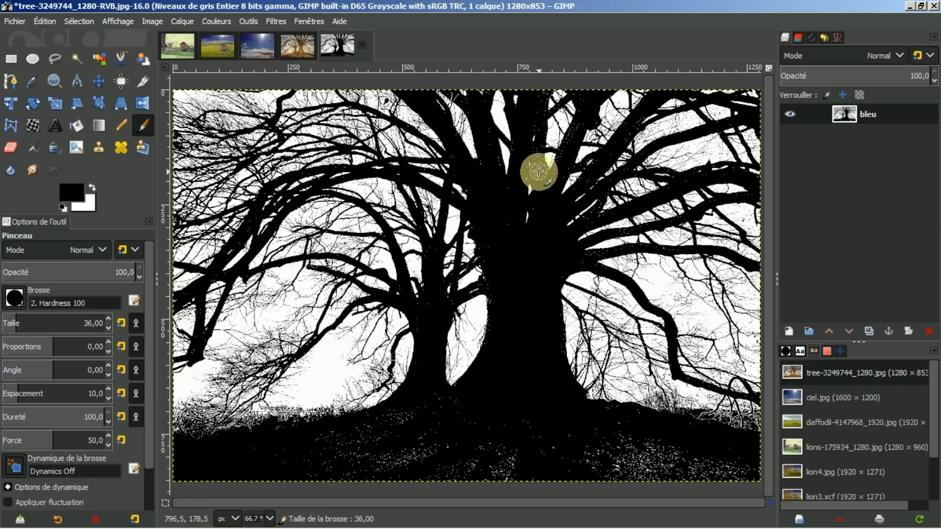
Enlarge the brush to 61 and paint the speckled ground beneath the trees solid black.
{"action": "key", "text": "bracketright"}
{"action": "key", "text": "bracketright"}
{"action": "key", "text": "bracketright"}
{"action": "key", "text": "bracketright"}
{"action": "key", "text": "bracketright"}
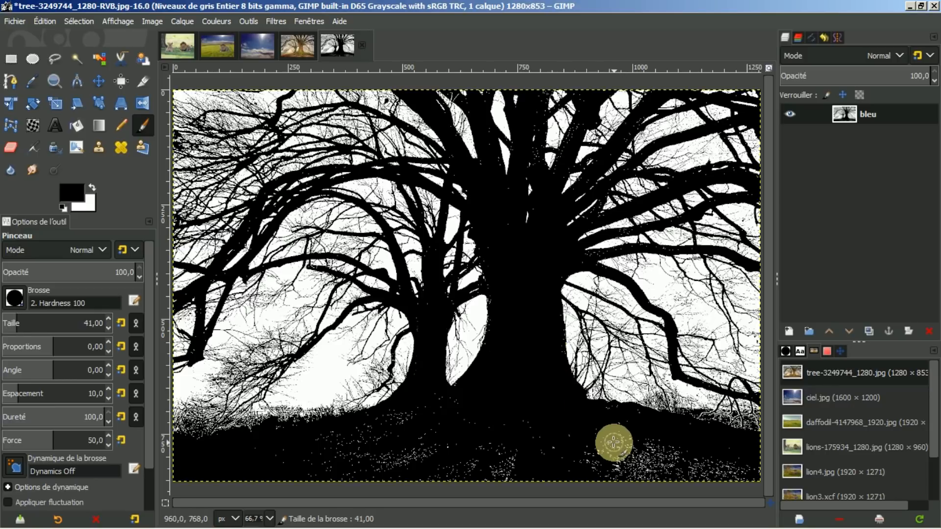
{"action": "right_click", "coordinate": [614, 442]}
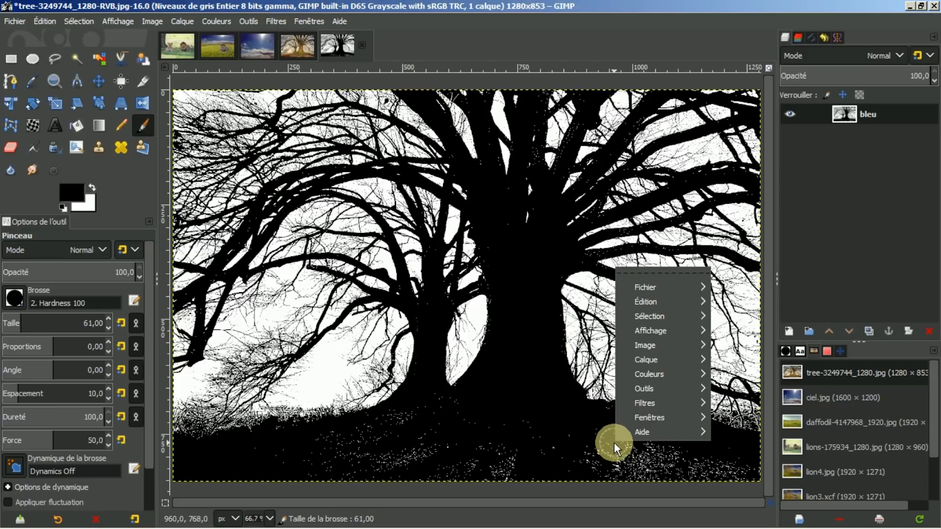
{"action": "left_click", "coordinate": [586, 443]}
{"action": "mouse_move", "coordinate": [601, 444]}
{"action": "left_mouse_down"}
{"action": "mouse_move", "coordinate": [670, 456]}
{"action": "mouse_move", "coordinate": [587, 462]}
{"action": "mouse_move", "coordinate": [619, 447]}
{"action": "mouse_move", "coordinate": [618, 427]}
{"action": "mouse_move", "coordinate": [597, 418]}
{"action": "mouse_move", "coordinate": [637, 426]}
{"action": "mouse_move", "coordinate": [676, 449]}
{"action": "mouse_move", "coordinate": [704, 448]}
{"action": "mouse_move", "coordinate": [734, 418]}
{"action": "mouse_move", "coordinate": [670, 460]}
{"action": "mouse_move", "coordinate": [723, 452]}
{"action": "mouse_move", "coordinate": [666, 480]}
{"action": "left_mouse_up"}
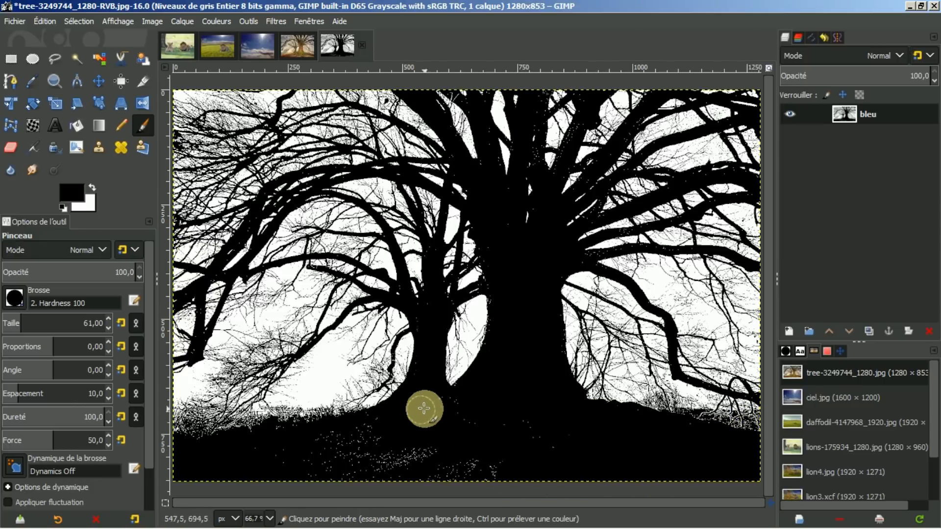
{"action": "mouse_move", "coordinate": [379, 449]}
{"action": "left_mouse_down"}
{"action": "mouse_move", "coordinate": [483, 483]}
{"action": "mouse_move", "coordinate": [440, 456]}
{"action": "mouse_move", "coordinate": [537, 468]}
{"action": "mouse_move", "coordinate": [533, 417]}
{"action": "mouse_move", "coordinate": [496, 424]}
{"action": "mouse_move", "coordinate": [569, 442]}
{"action": "mouse_move", "coordinate": [545, 437]}
{"action": "mouse_move", "coordinate": [442, 460]}
{"action": "mouse_move", "coordinate": [371, 444]}
{"action": "mouse_move", "coordinate": [379, 434]}
{"action": "mouse_move", "coordinate": [360, 429]}
{"action": "mouse_move", "coordinate": [344, 442]}
{"action": "mouse_move", "coordinate": [272, 455]}
{"action": "mouse_move", "coordinate": [311, 448]}
{"action": "mouse_move", "coordinate": [283, 443]}
{"action": "mouse_move", "coordinate": [264, 460]}
{"action": "mouse_move", "coordinate": [341, 470]}
{"action": "mouse_move", "coordinate": [412, 429]}
{"action": "left_mouse_up"}
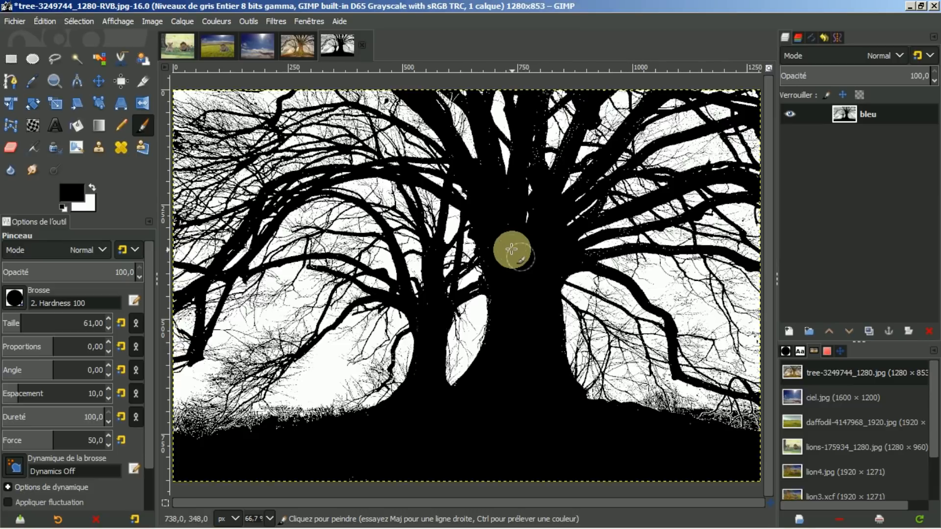
Invert the black-and-white bleu layer and copy it to the clipboard.
{"action": "left_click", "coordinate": [211, 22]}
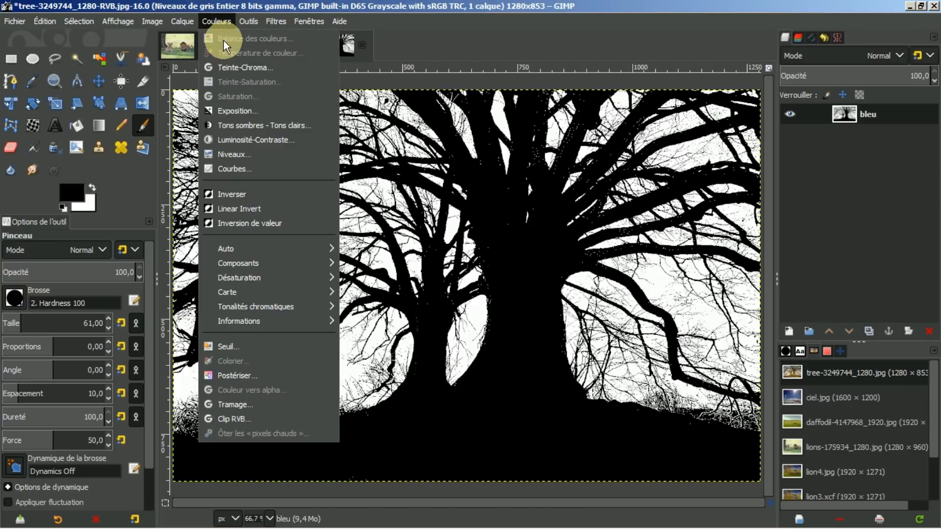
{"action": "left_click", "coordinate": [221, 196]}
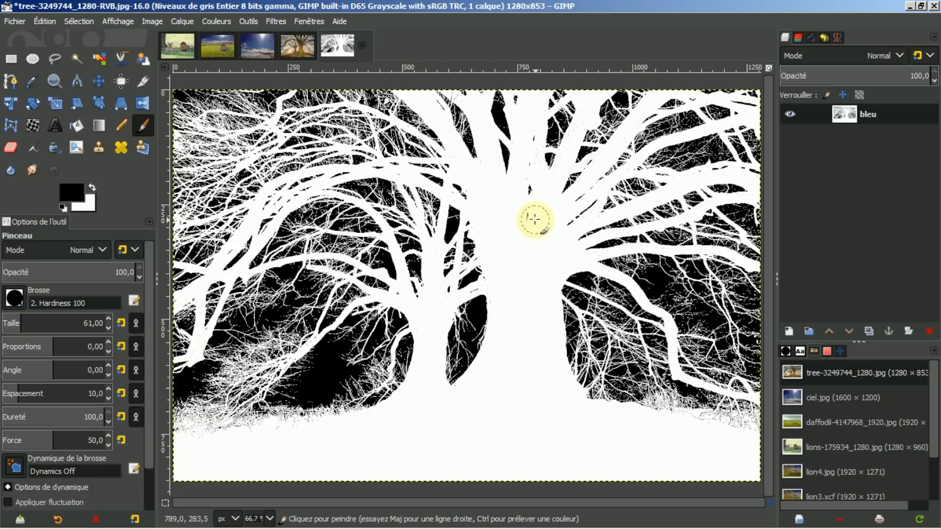
{"action": "key", "text": "ctrl"}
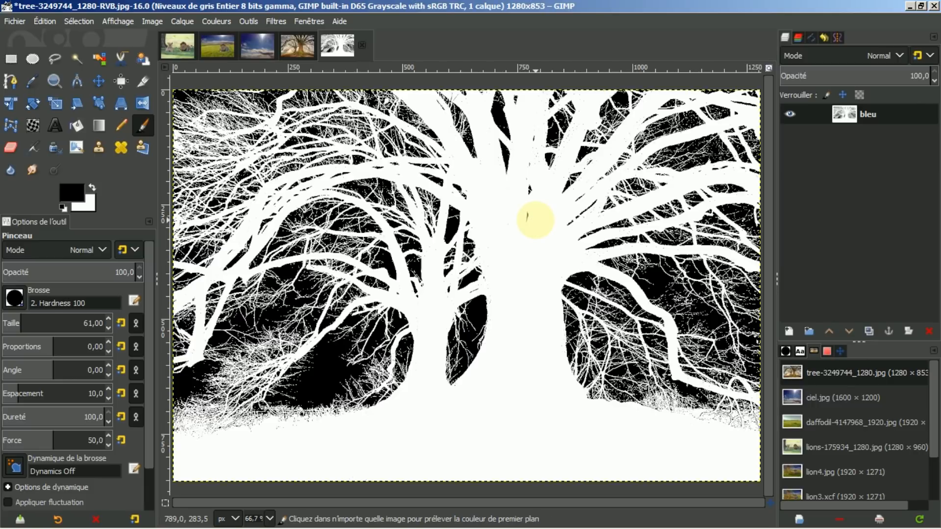
{"action": "key", "text": "ctrl+c"}
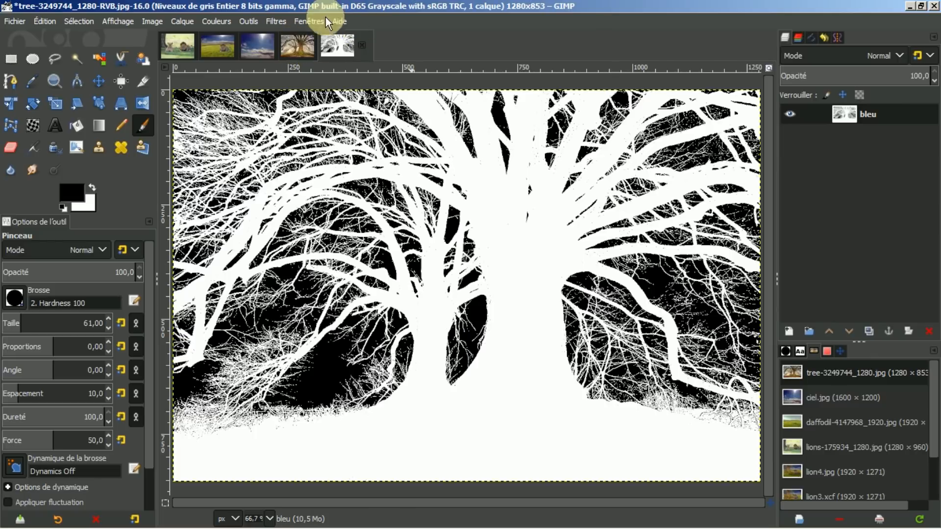
Add a white (full opacity) layer mask to the colour tree photo, then paste and anchor the copied silhouette into it.
{"action": "left_click", "coordinate": [299, 41]}
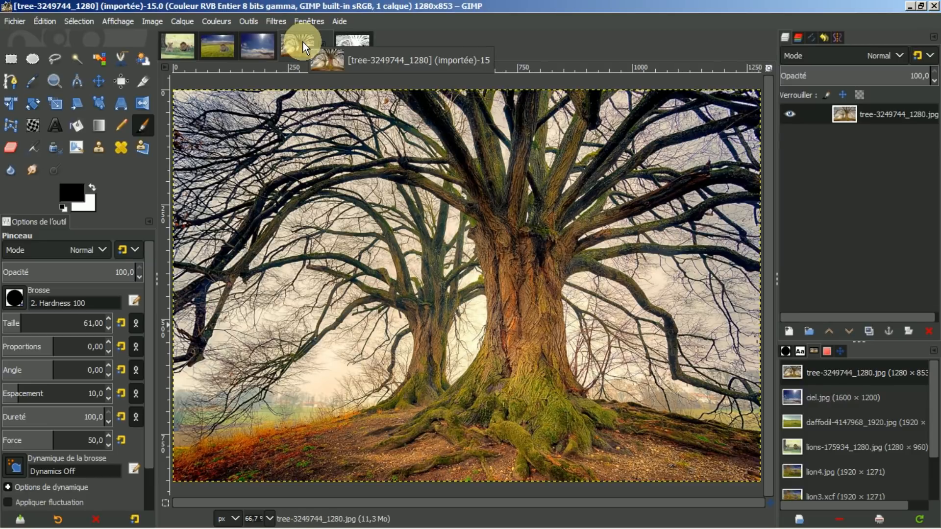
{"action": "left_click", "coordinate": [908, 333]}
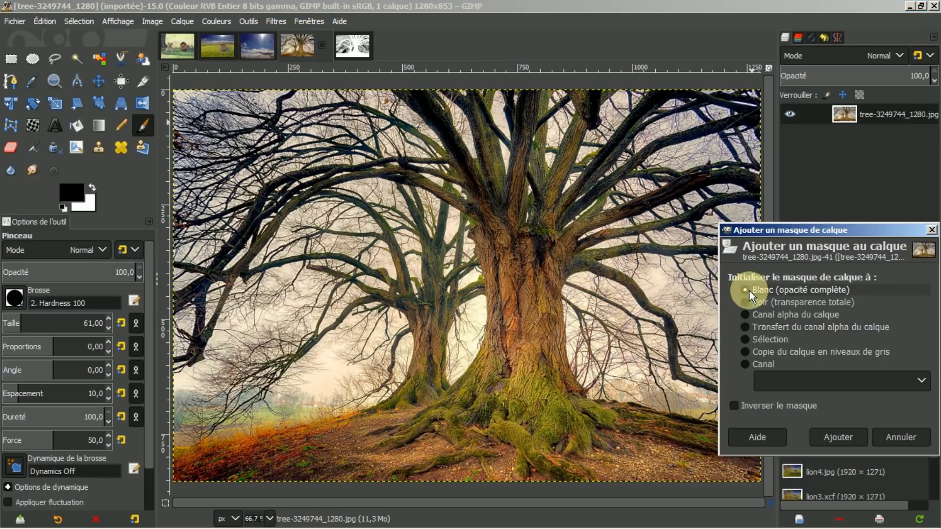
{"action": "left_click", "coordinate": [845, 436]}
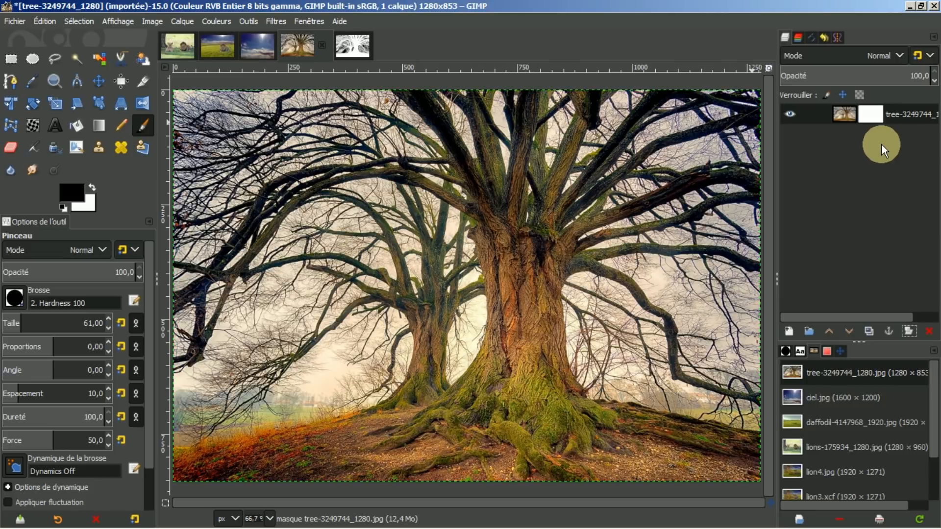
{"action": "key", "text": "ctrl+v"}
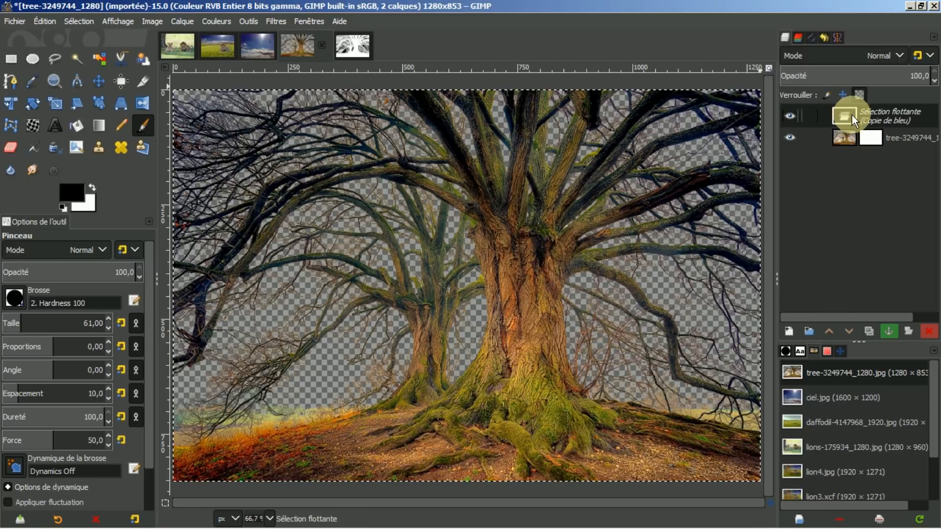
{"action": "left_click", "coordinate": [889, 332]}
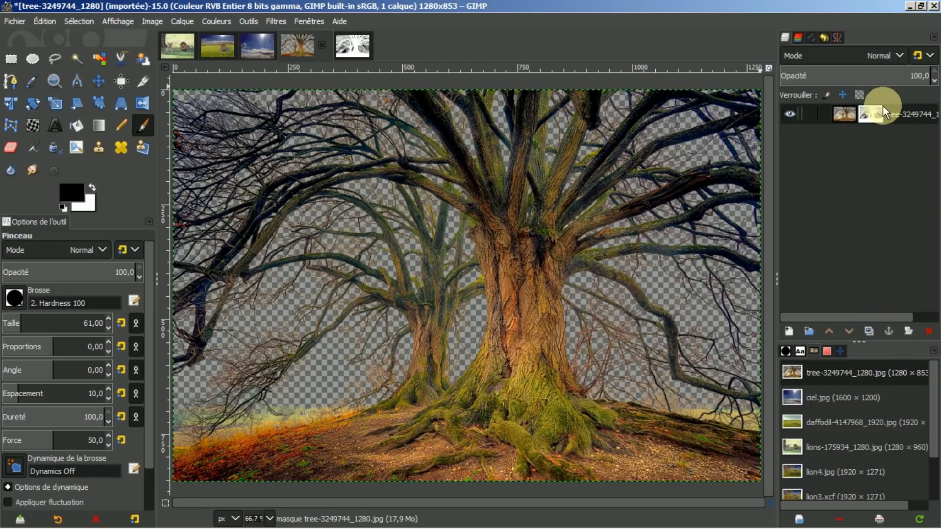
Apply the tree's layer mask and copy the cut-out layer for use in the daffodil meadow image.
{"action": "right_click", "coordinate": [871, 117]}
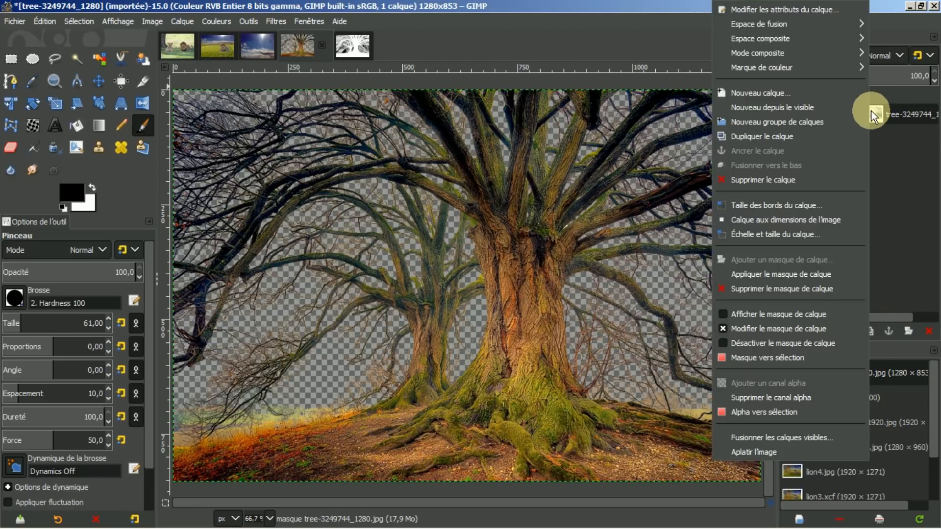
{"action": "left_click", "coordinate": [791, 274]}
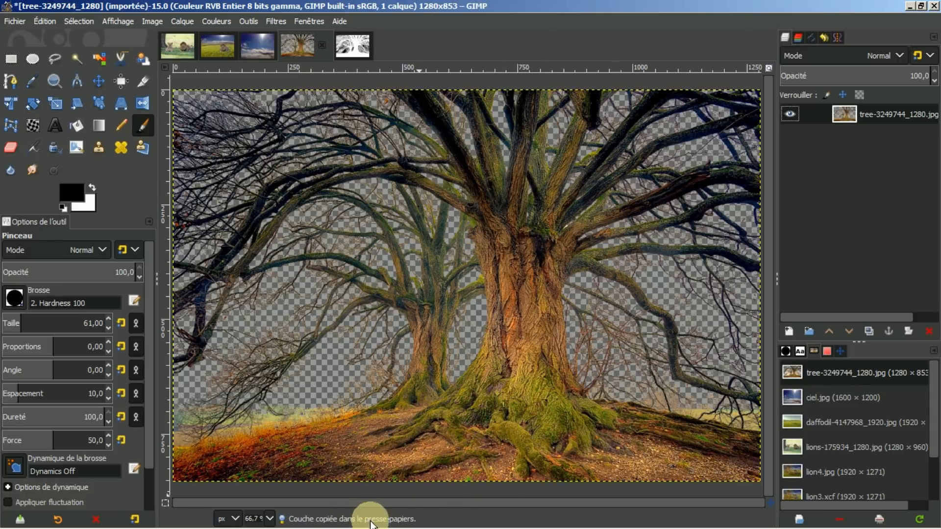
{"action": "left_click", "coordinate": [219, 47]}
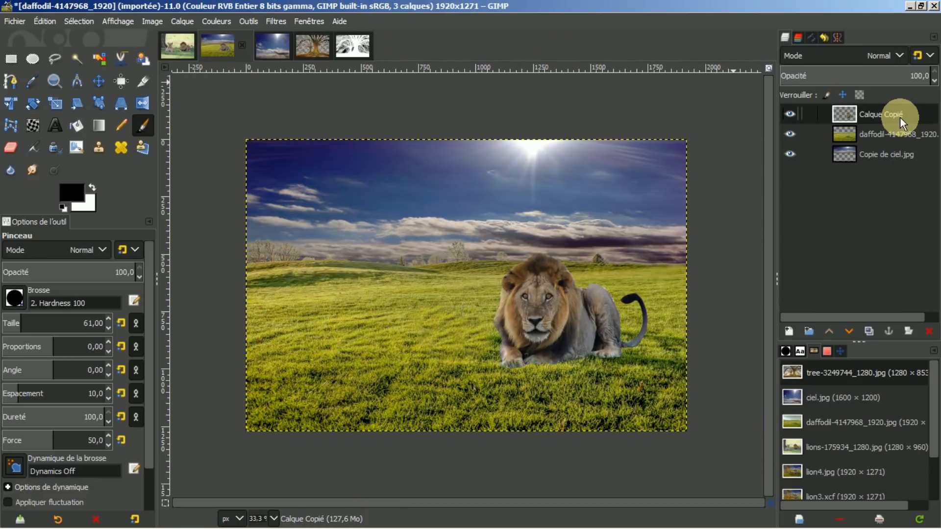
Paste the tree cut-out as a new layer in the meadow image and scale it to 1913 × 1275 px.
{"action": "key", "text": "ctrl+v"}
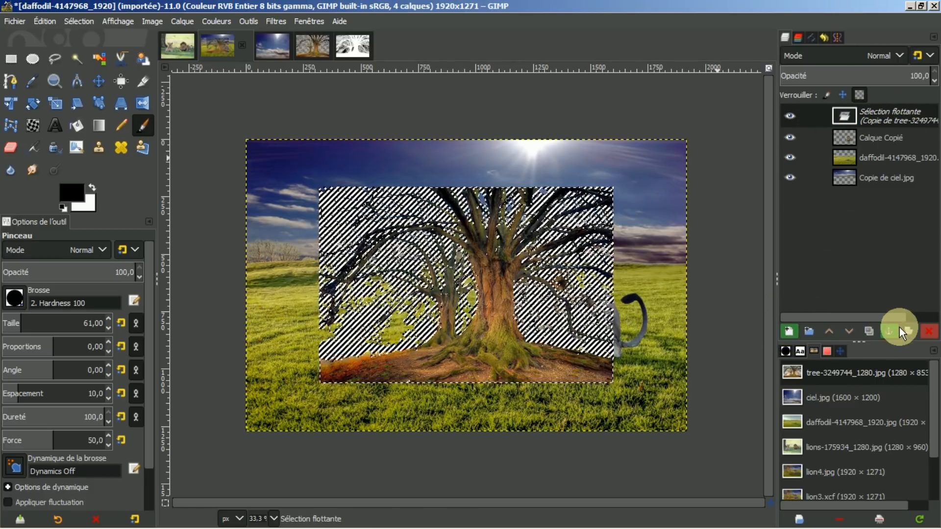
{"action": "left_click", "coordinate": [789, 331]}
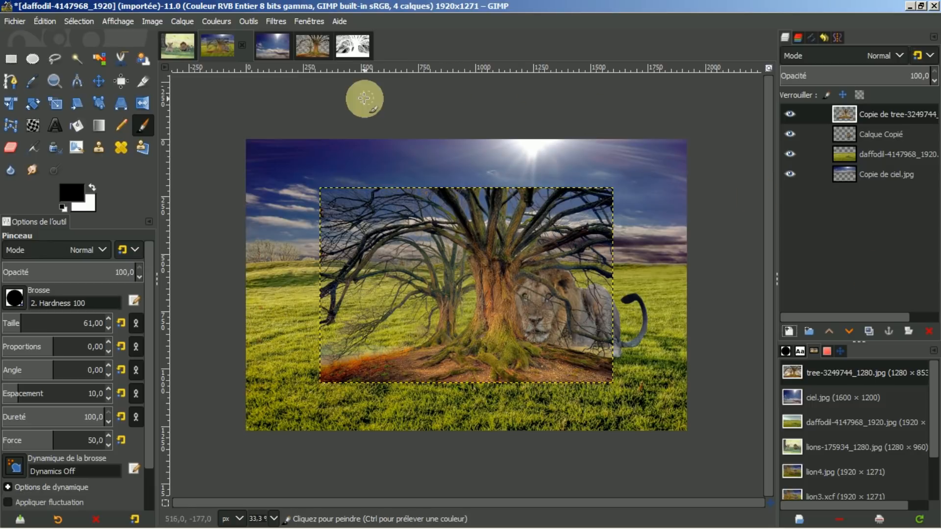
{"action": "left_click", "coordinate": [54, 102]}
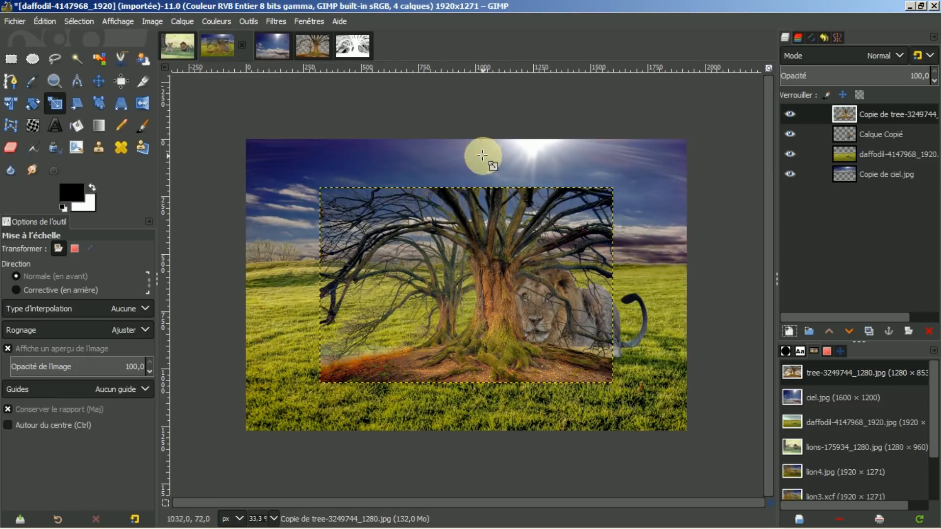
{"action": "left_click", "coordinate": [380, 243]}
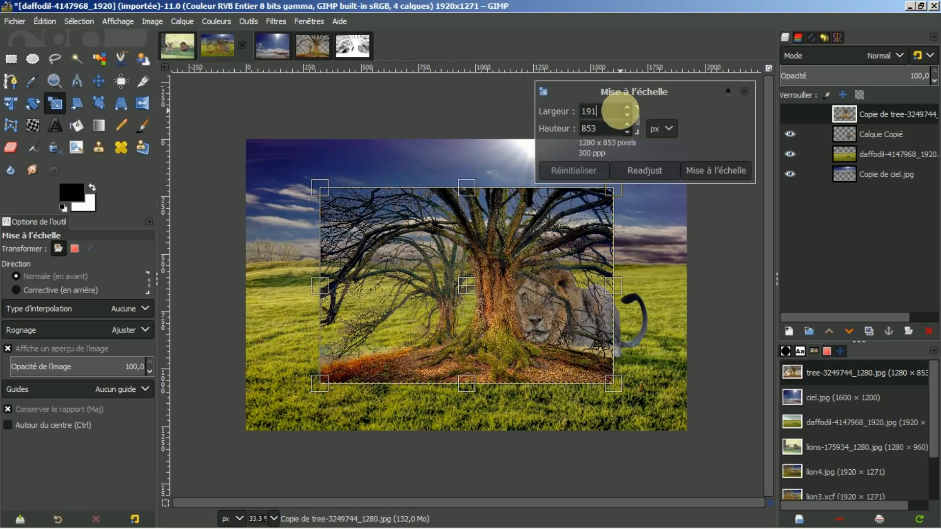
{"action": "key", "text": "Return"}
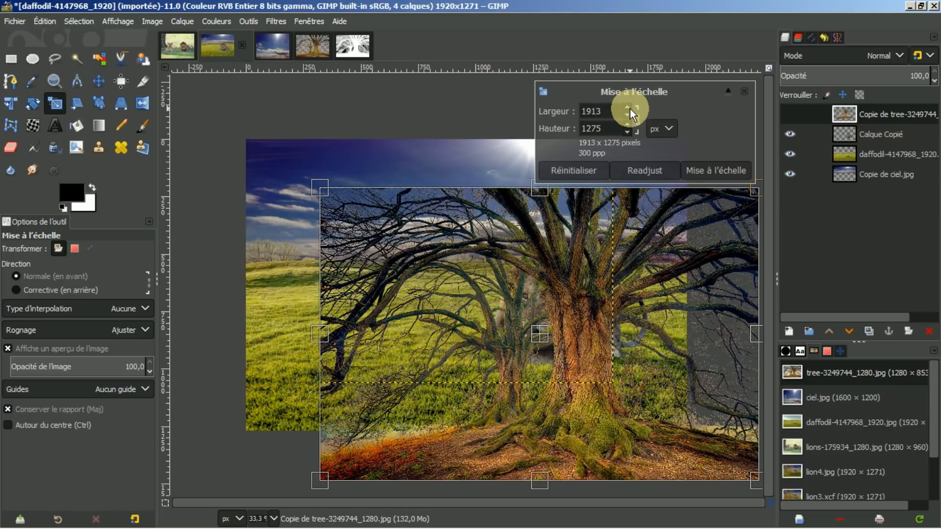
{"action": "left_click", "coordinate": [708, 166]}
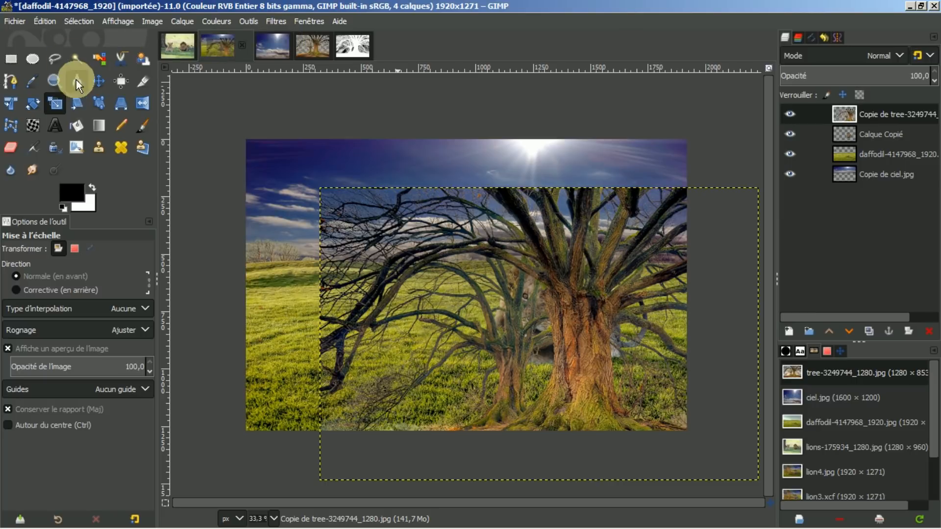
Move the tree layer up and to the left so the large trunk stands on the meadow left of the lion.
{"action": "left_click", "coordinate": [98, 80]}
{"action": "left_click_drag", "start_coordinate": [472, 290], "coordinate": [399, 243]}
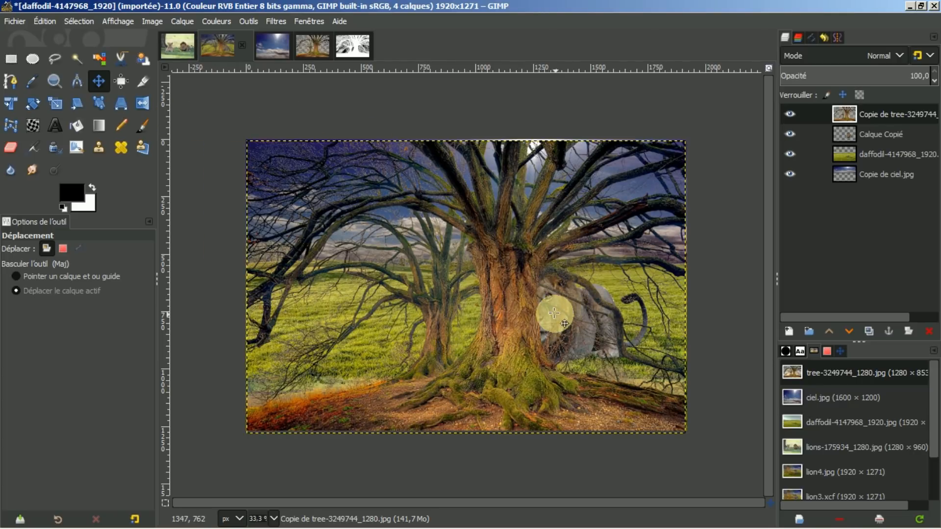
{"action": "left_click_drag", "start_coordinate": [549, 314], "coordinate": [424, 238]}
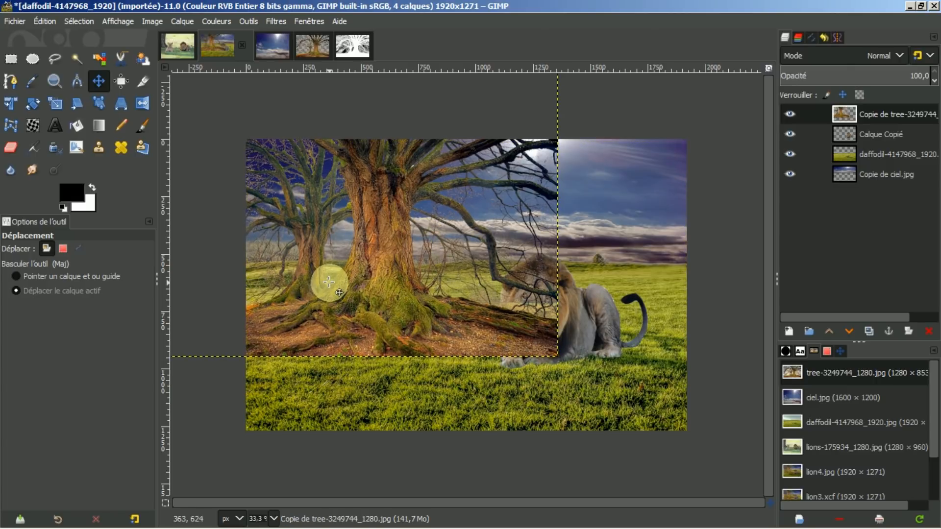
Nudge the tree layer slightly down and to the right to fine-tune its position.
{"action": "key", "text": "Down"}
{"action": "key", "text": "Down"}
{"action": "key", "text": "Down"}
{"action": "key", "text": "Down"}
{"action": "key", "text": "Down"}
{"action": "key", "text": "Down"}
{"action": "key", "text": "Down"}
{"action": "key", "text": "Down"}
{"action": "key", "text": "Down"}
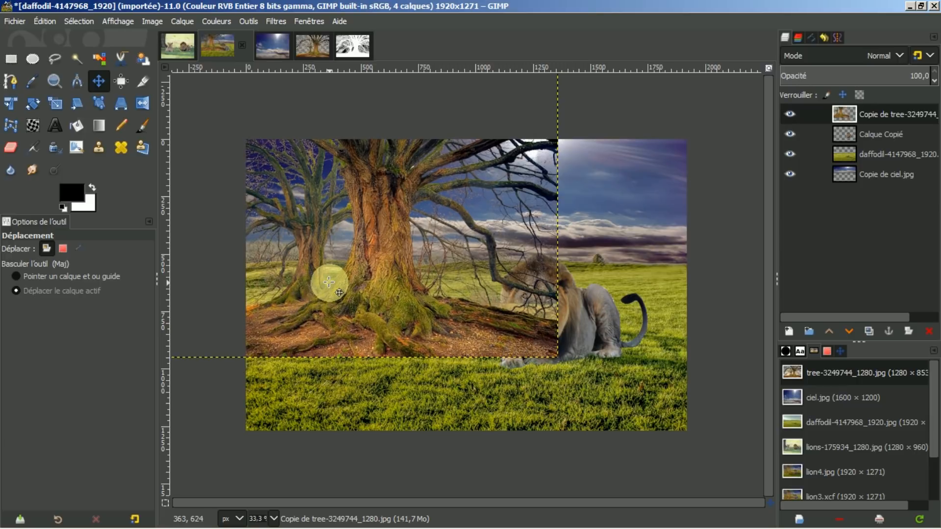
{"action": "key", "text": "Down"}
{"action": "key", "text": "Down"}
{"action": "key", "text": "Down"}
{"action": "key", "text": "Down"}
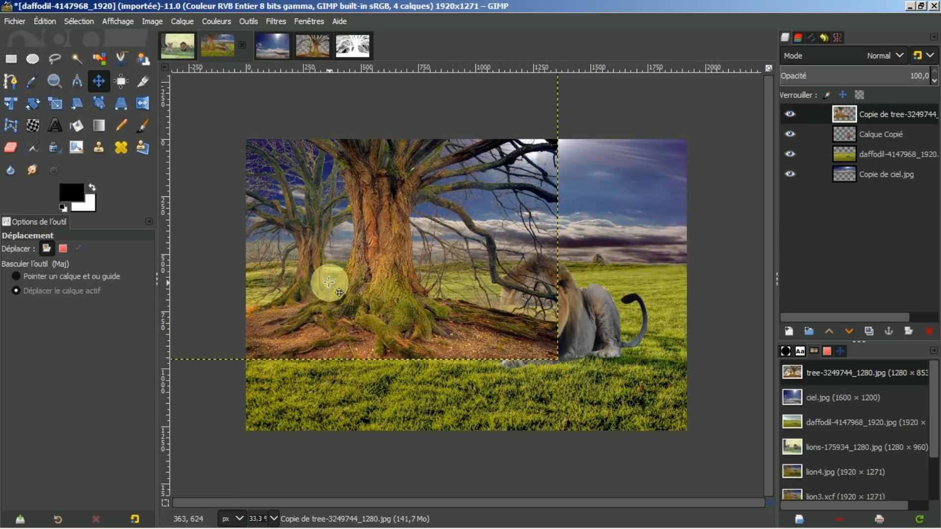
{"action": "key", "text": "Right"}
{"action": "key", "text": "Right"}
{"action": "key", "text": "Right"}
{"action": "key", "text": "Right"}
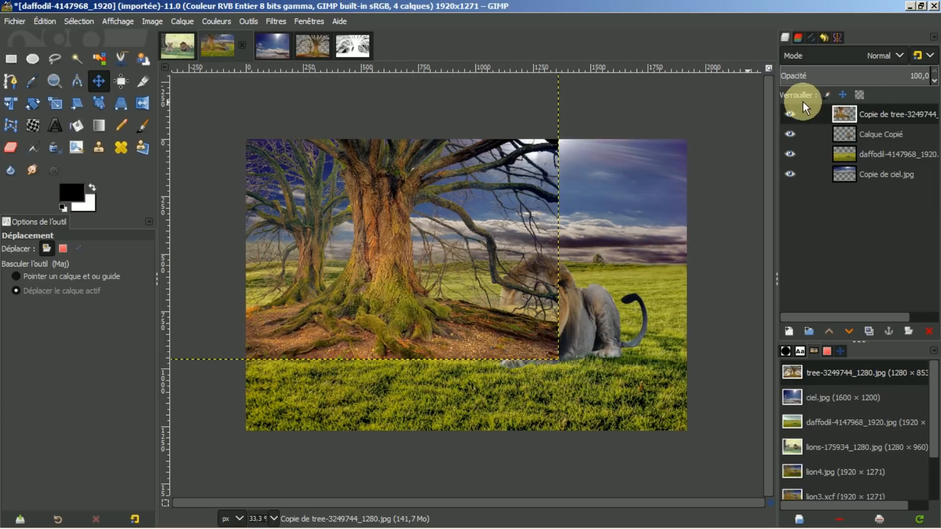
Resize the tree layer's boundary to the image size and lower the layer beneath the lion layer.
{"action": "right_click", "coordinate": [864, 111]}
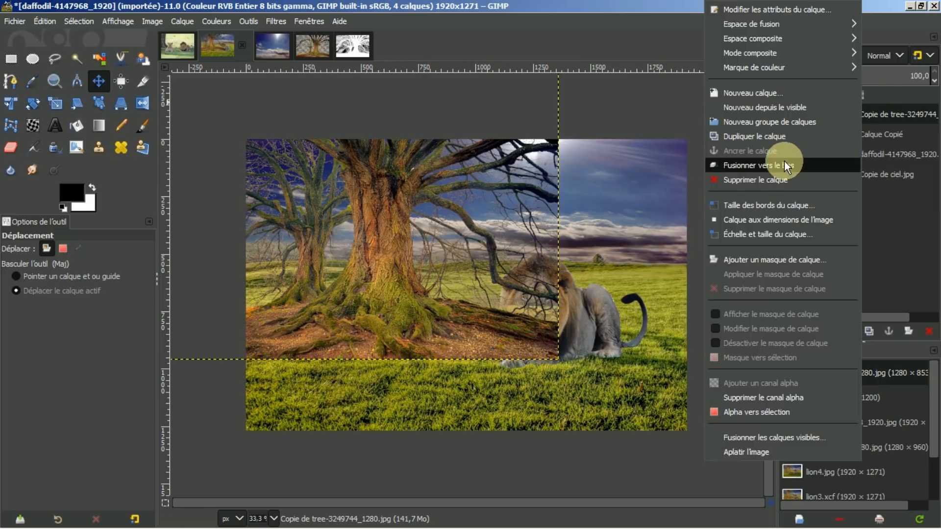
{"action": "left_click", "coordinate": [773, 220]}
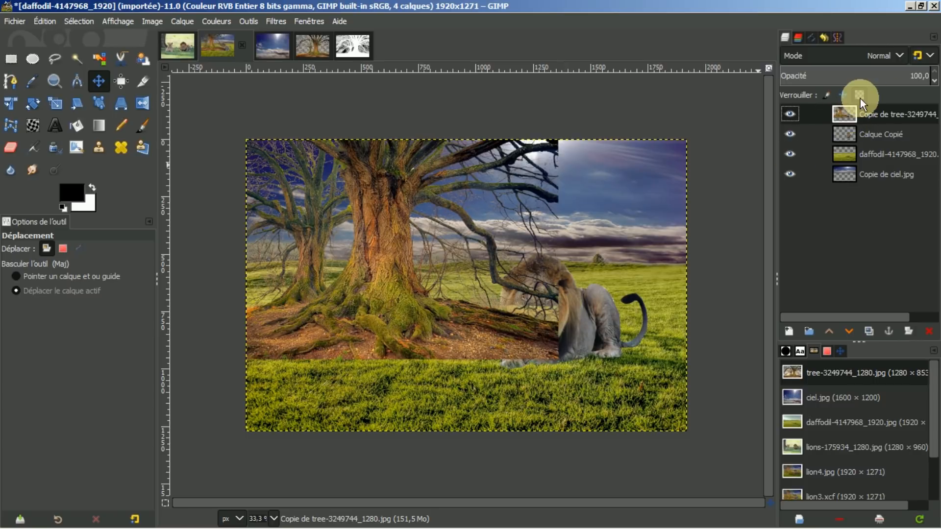
{"action": "left_click", "coordinate": [848, 331]}
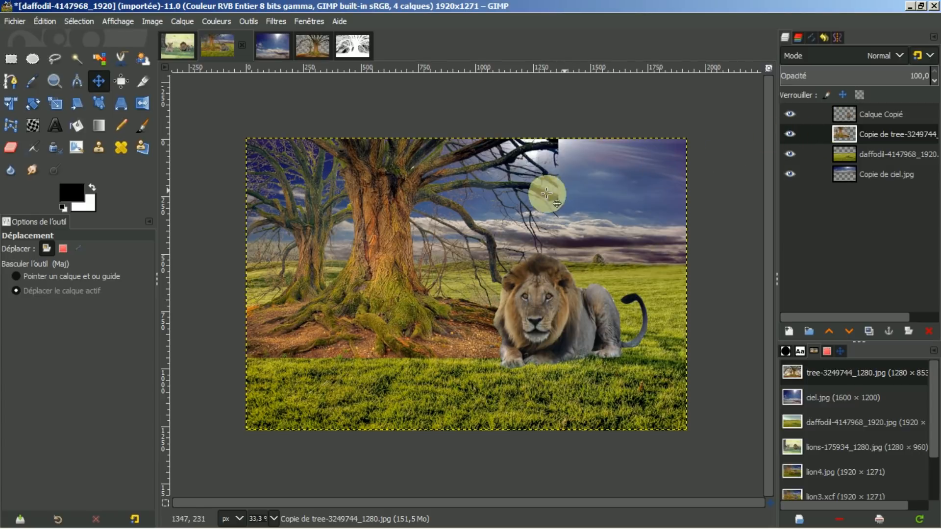
Hide the tree layer and apply Levels to the lion layer with input black point 7 and white point 212.
{"action": "left_click", "coordinate": [790, 133]}
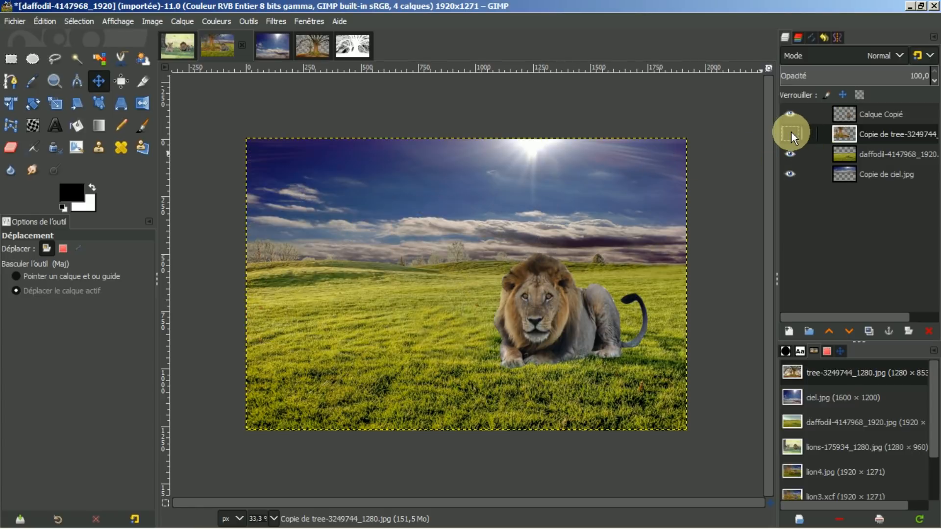
{"action": "left_click", "coordinate": [866, 113]}
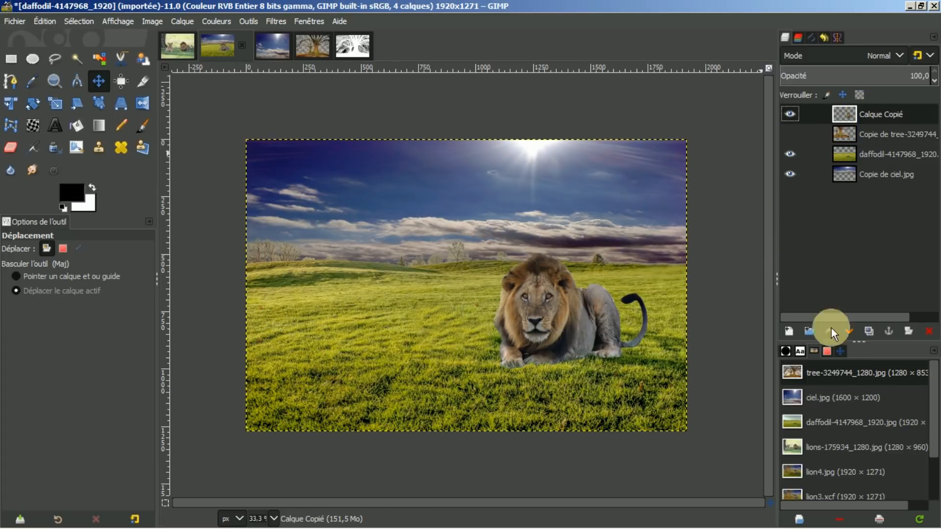
{"action": "left_click", "coordinate": [842, 357]}
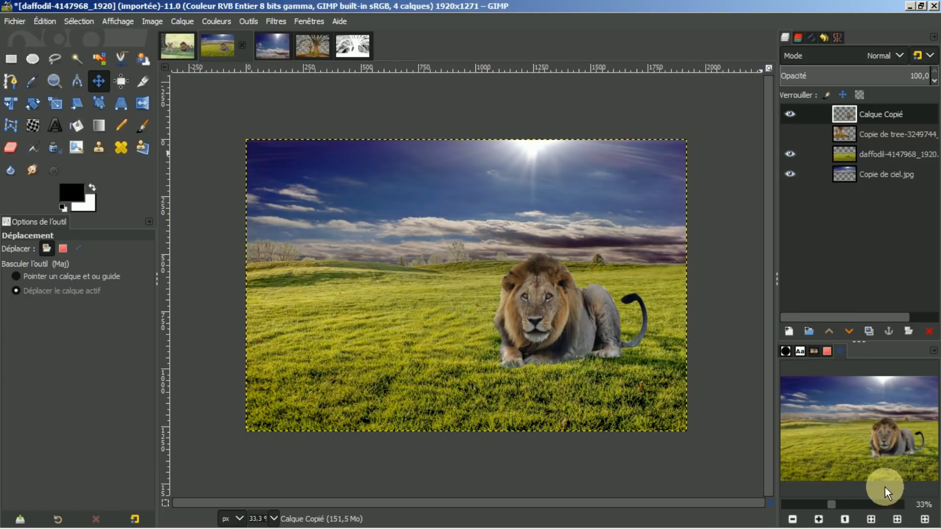
{"action": "left_click", "coordinate": [870, 519]}
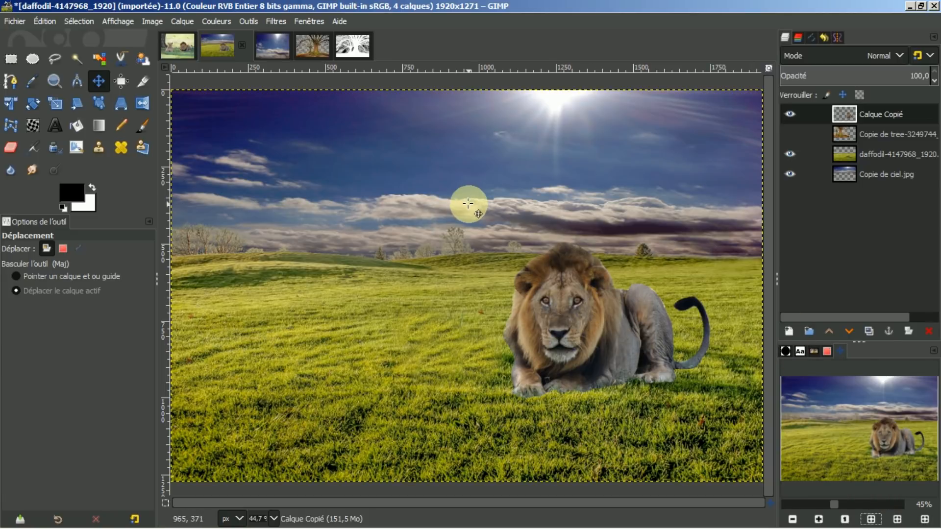
{"action": "left_click", "coordinate": [216, 21]}
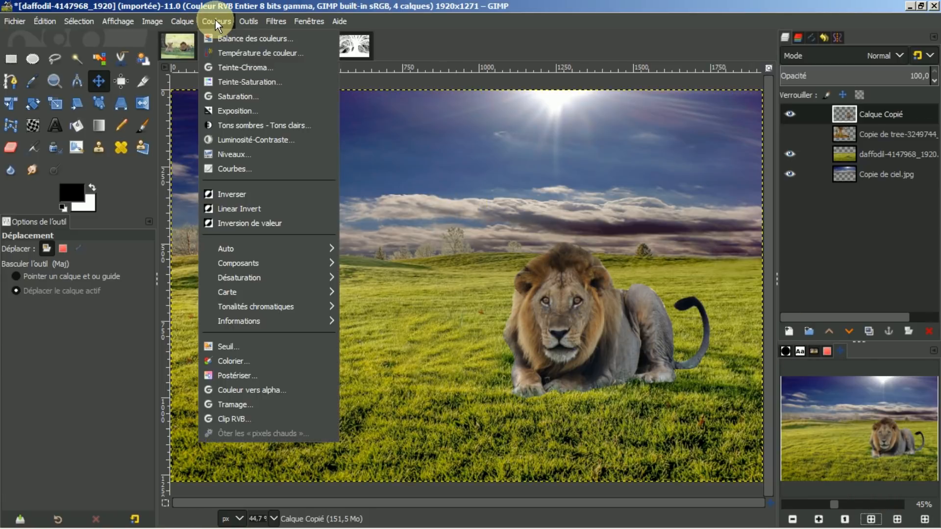
{"action": "left_click", "coordinate": [225, 154]}
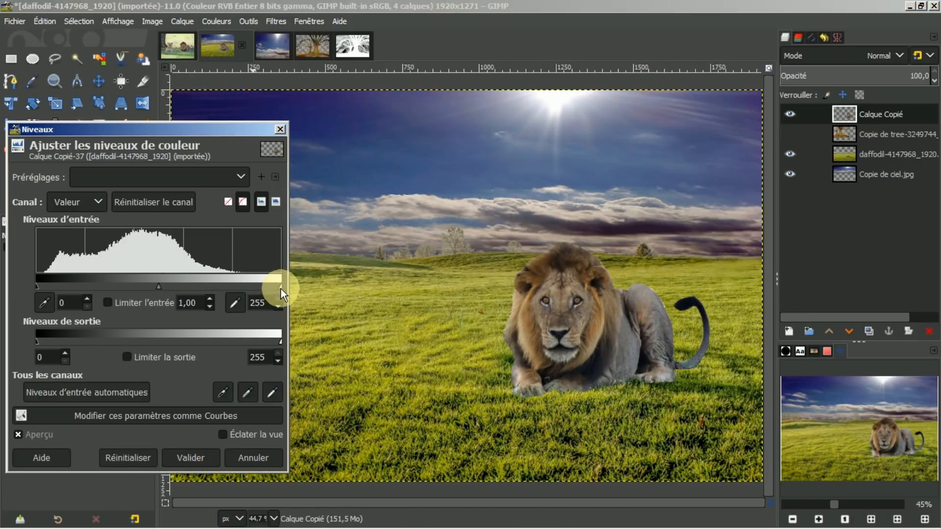
{"action": "left_click_drag", "start_coordinate": [281, 289], "coordinate": [240, 284]}
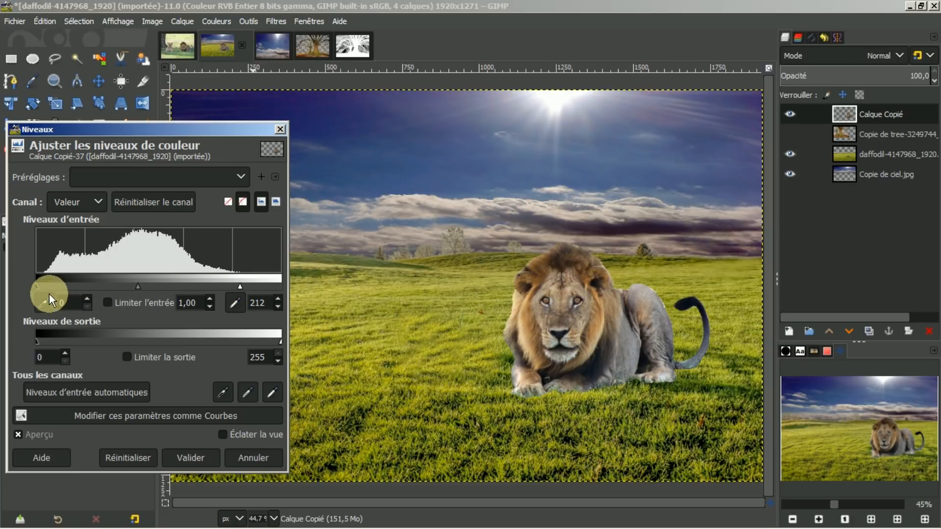
{"action": "left_click_drag", "start_coordinate": [36, 286], "coordinate": [42, 286]}
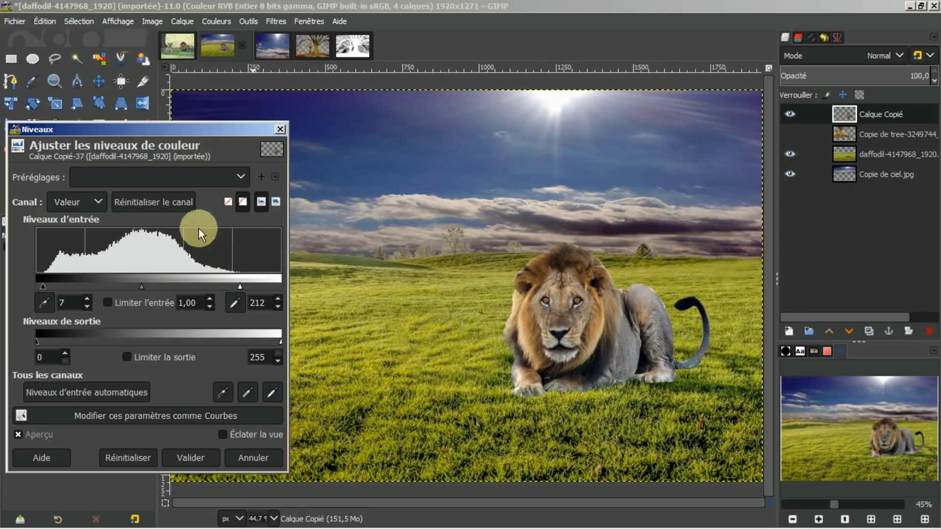
{"action": "left_click", "coordinate": [190, 458]}
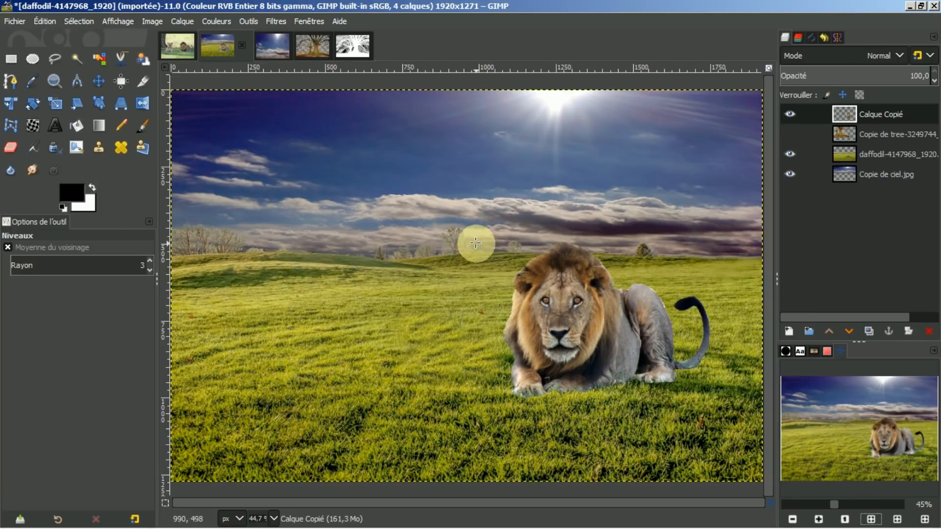
Apply Curves to the lion layer, slightly lowering the Value midtones and slightly raising the Rouge channel's midtones.
{"action": "left_click", "coordinate": [221, 21]}
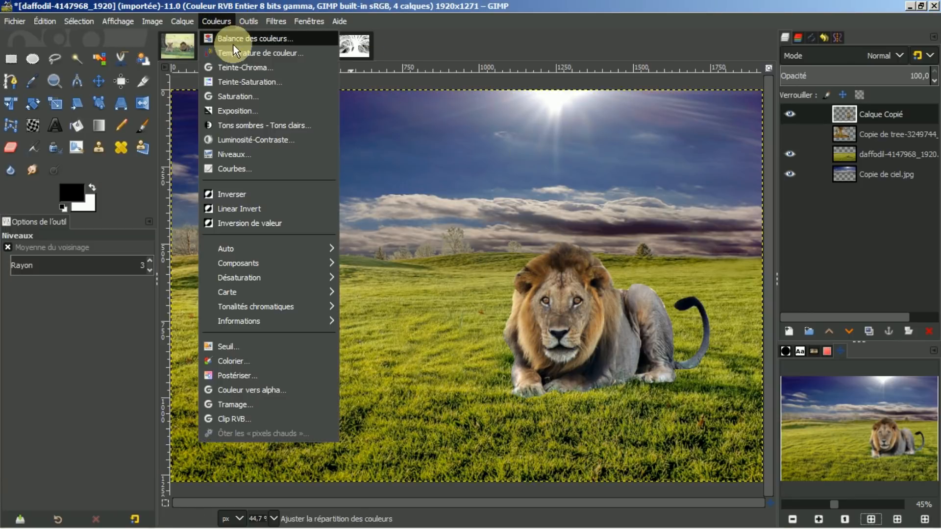
{"action": "left_click", "coordinate": [216, 169]}
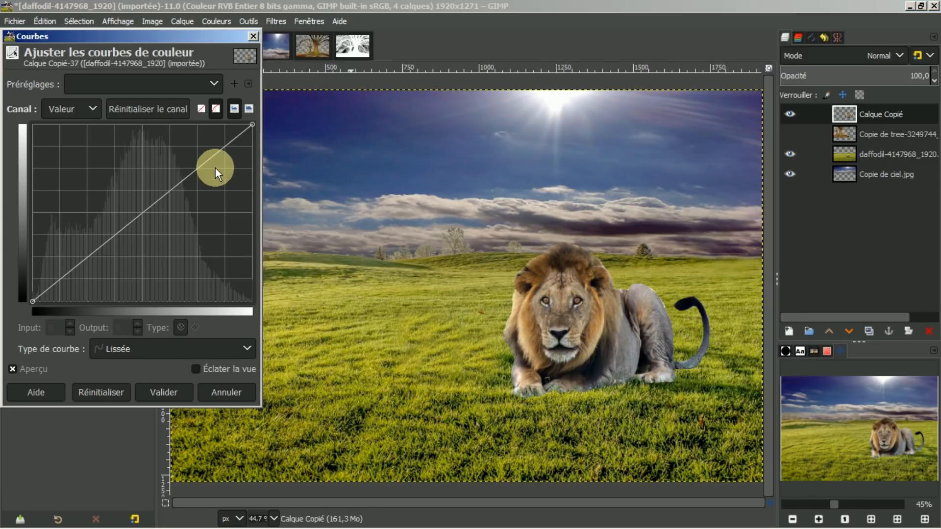
{"action": "left_click", "coordinate": [213, 82]}
{"action": "left_click", "coordinate": [98, 272]}
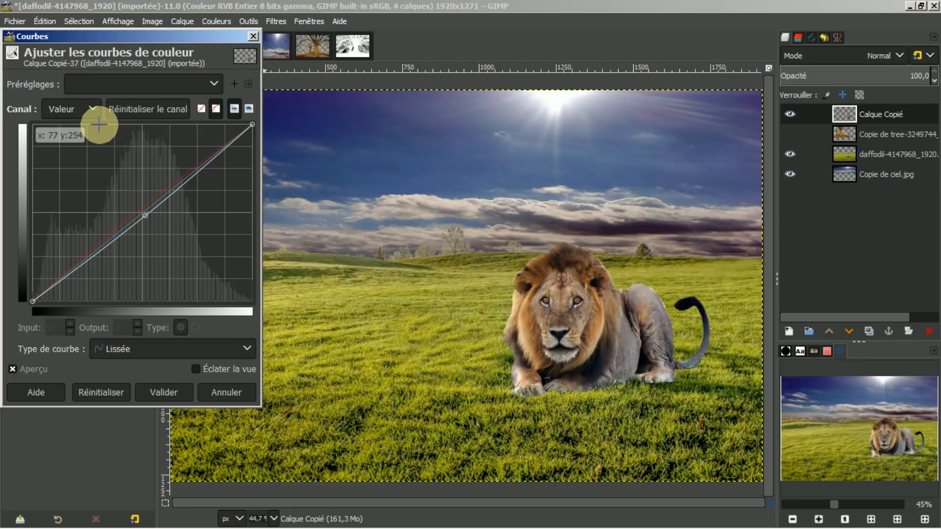
{"action": "left_click", "coordinate": [92, 104]}
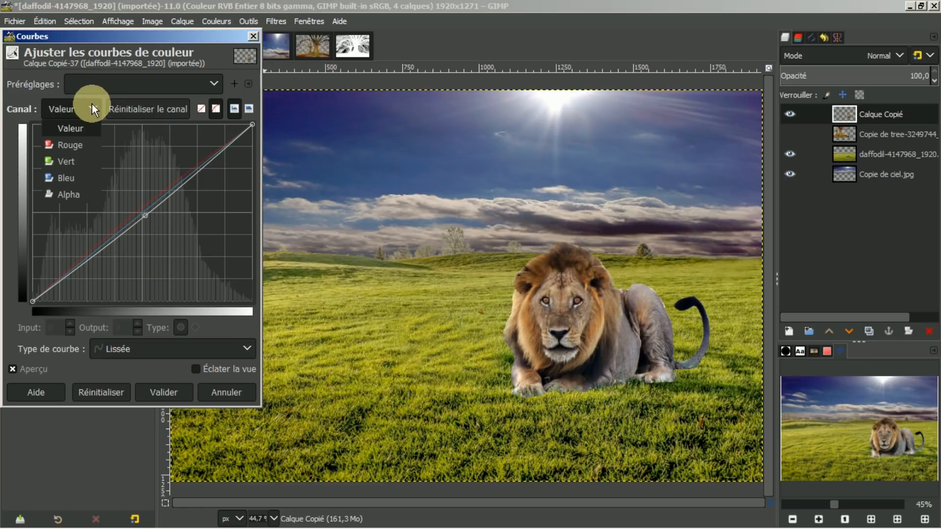
{"action": "left_click", "coordinate": [64, 143]}
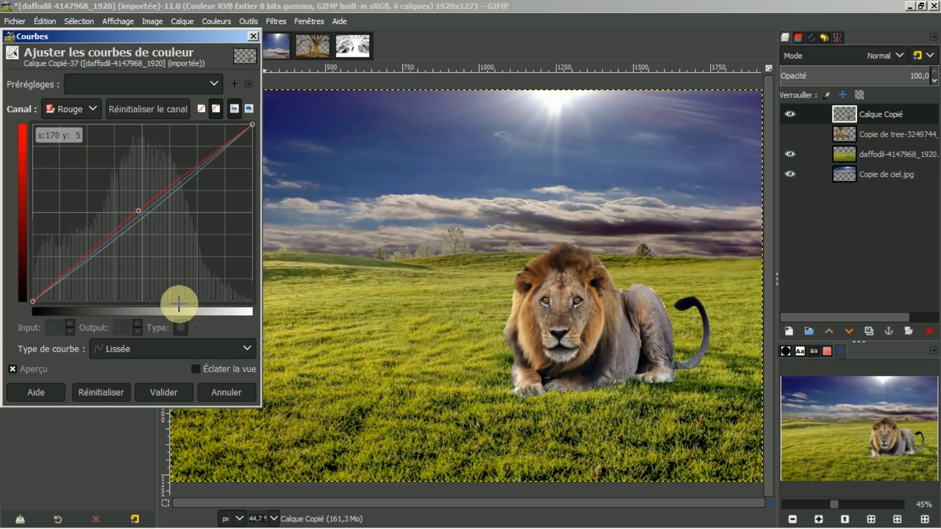
{"action": "left_click", "coordinate": [157, 393]}
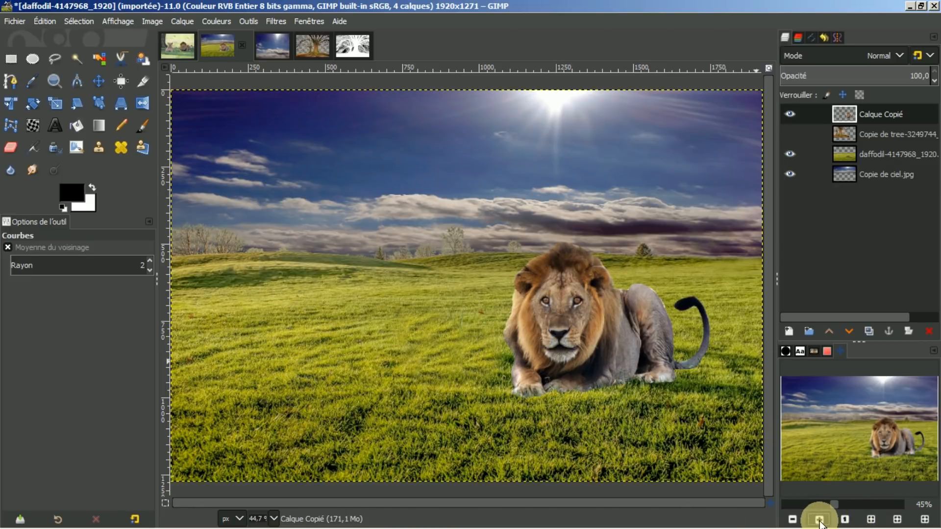
Load the lion layer's alpha as a selection around the whole animal.
{"action": "left_click", "coordinate": [819, 519]}
{"action": "left_click", "coordinate": [818, 520]}
{"action": "left_click", "coordinate": [819, 520]}
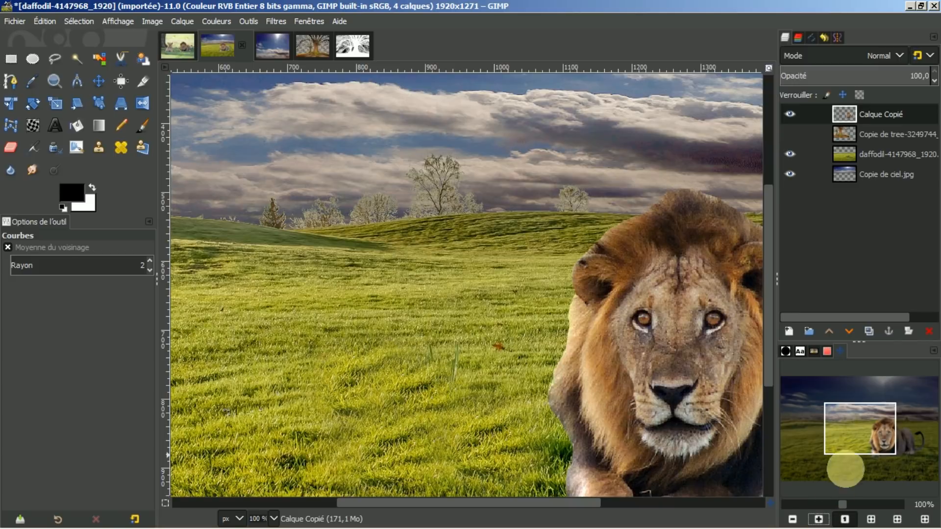
{"action": "left_click_drag", "start_coordinate": [851, 437], "coordinate": [888, 431]}
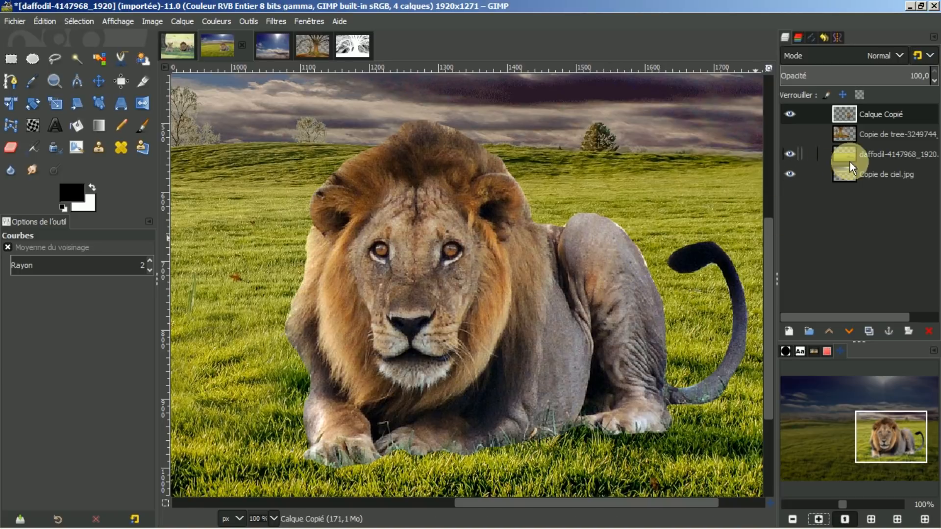
{"action": "right_click", "coordinate": [873, 111]}
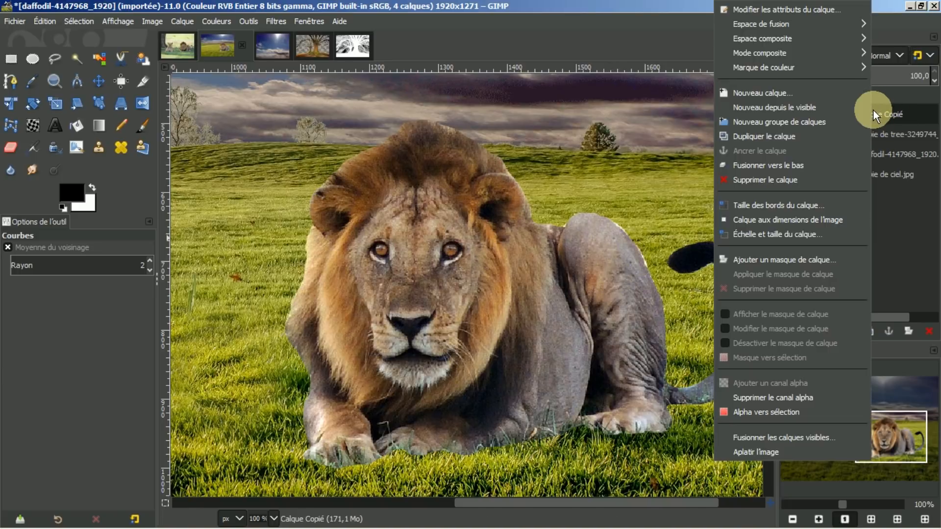
{"action": "left_click", "coordinate": [762, 411]}
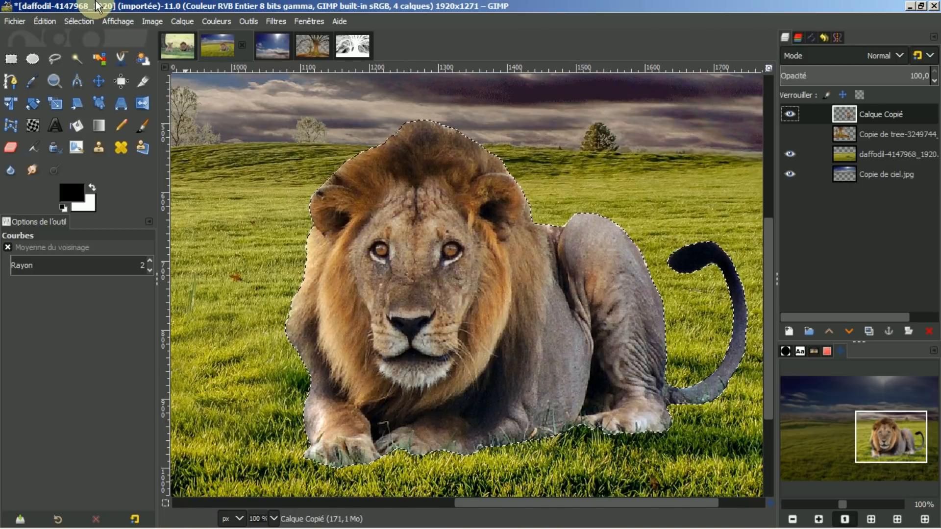
Shrink the lion selection by 1 px and invert it to target the layer's outer fringe.
{"action": "left_click", "coordinate": [73, 19]}
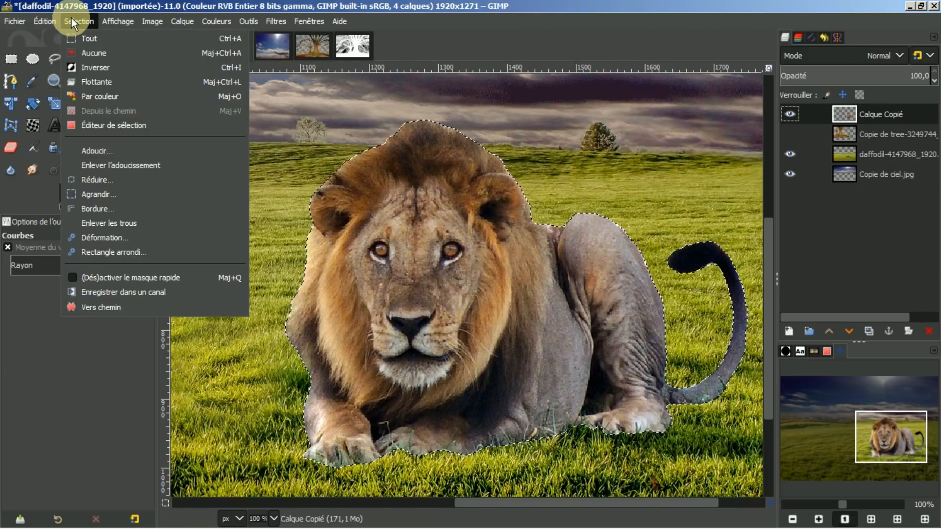
{"action": "left_click", "coordinate": [84, 175]}
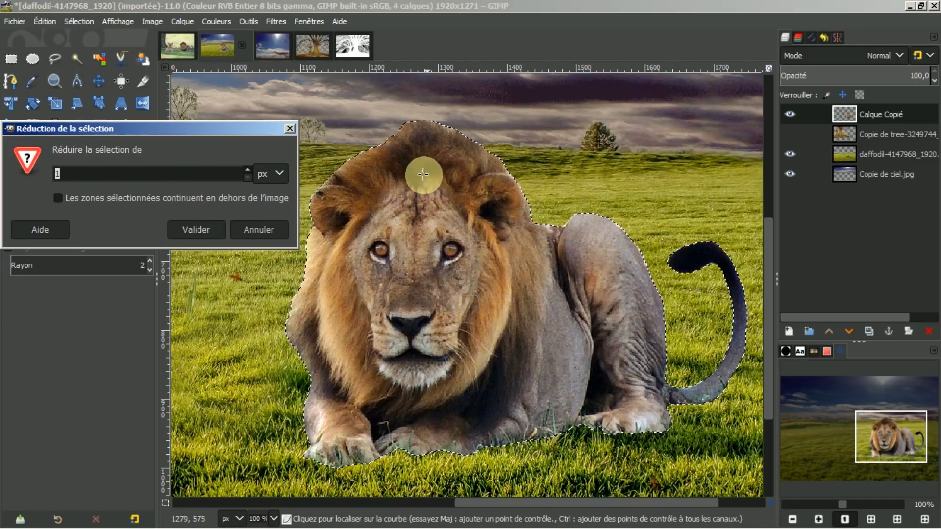
{"action": "left_click", "coordinate": [187, 228]}
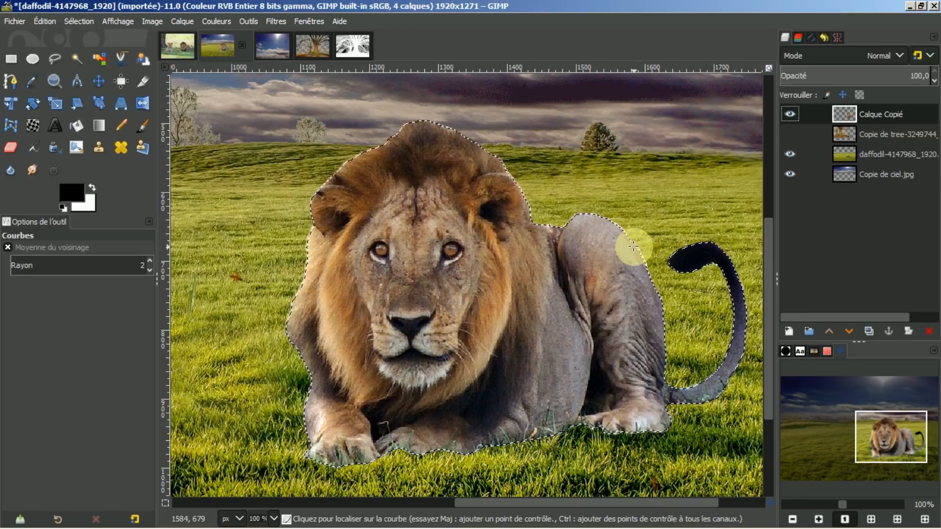
{"action": "left_click", "coordinate": [81, 22]}
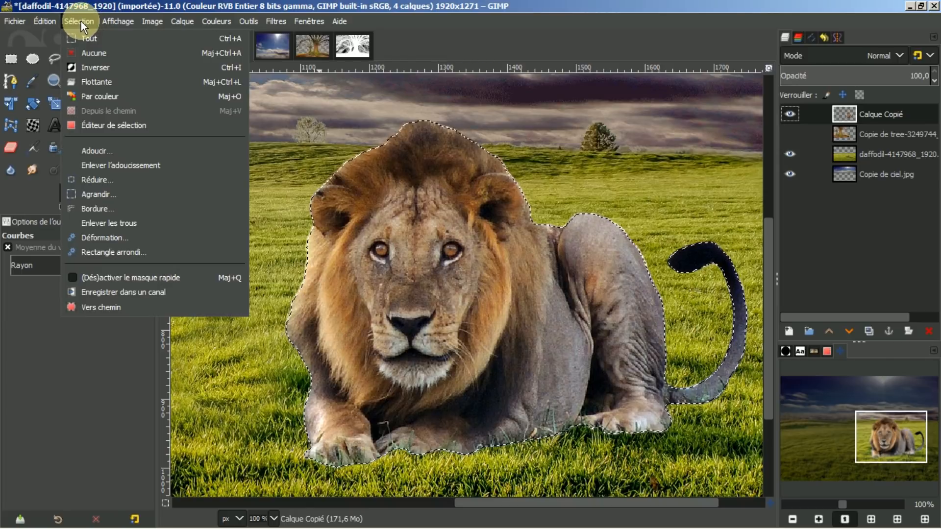
{"action": "left_click", "coordinate": [86, 67]}
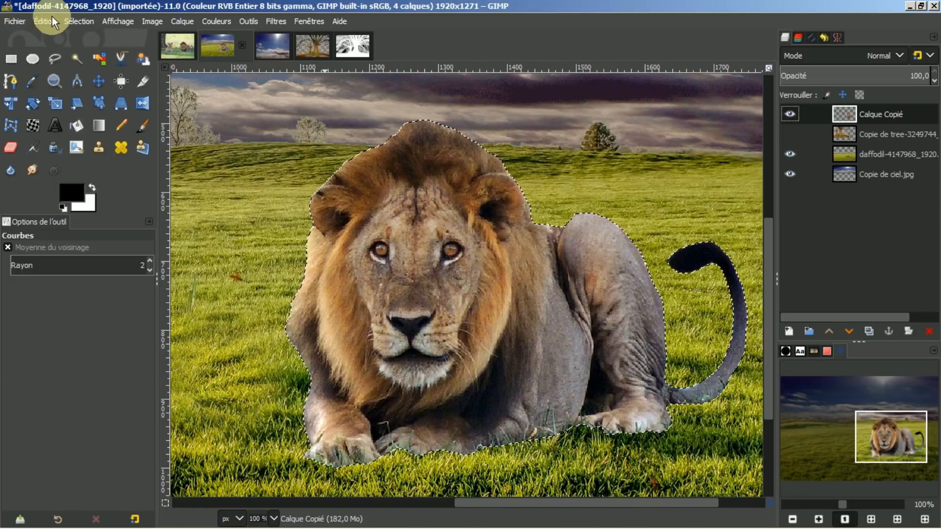
Invert the selection back to the lion, shrink it by another 1 px and invert it again.
{"action": "left_click", "coordinate": [78, 21]}
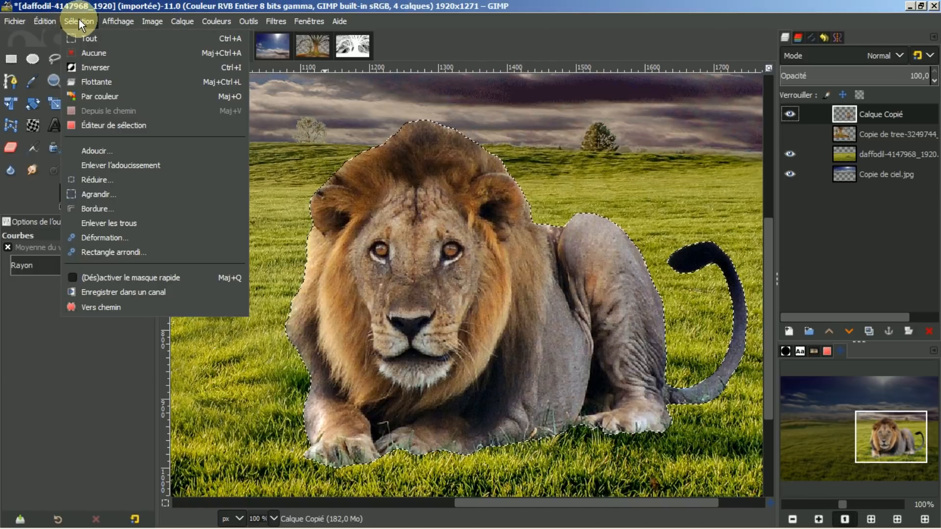
{"action": "left_click", "coordinate": [83, 66]}
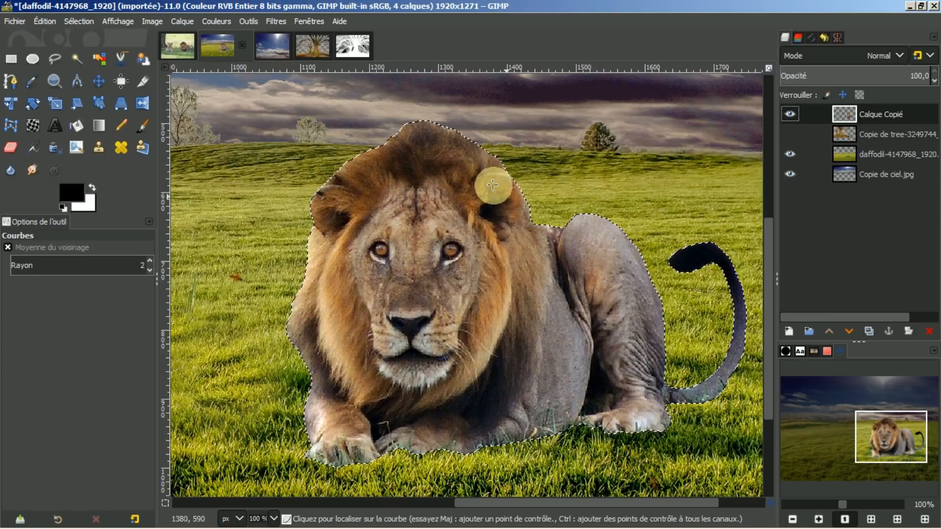
{"action": "left_click", "coordinate": [69, 21]}
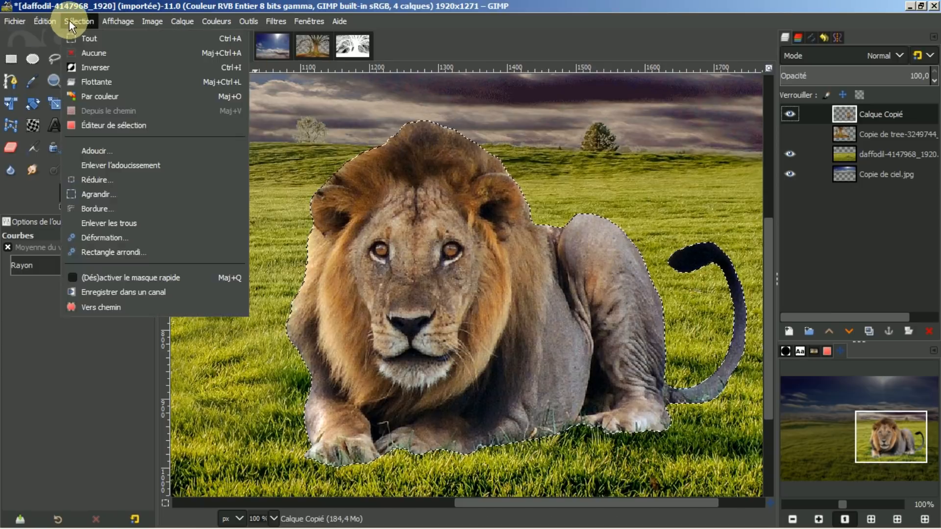
{"action": "left_click", "coordinate": [84, 178]}
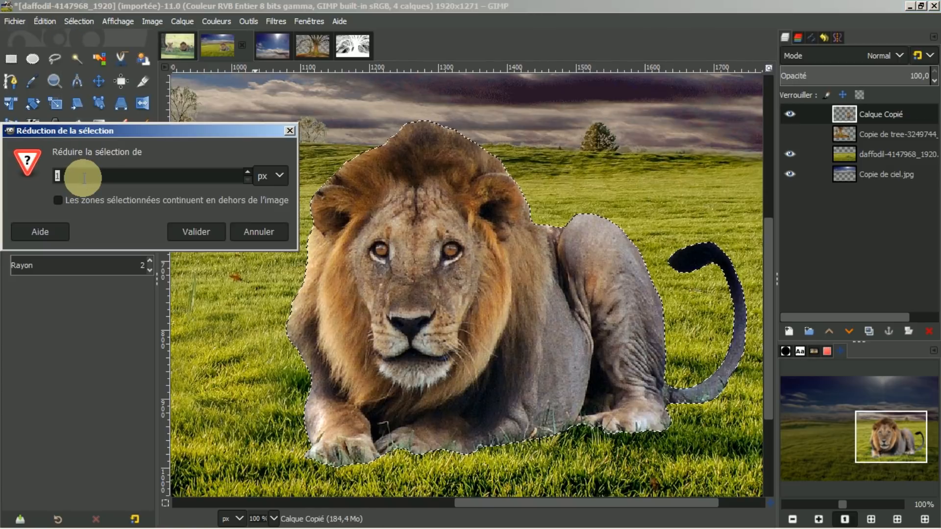
{"action": "left_click", "coordinate": [201, 231]}
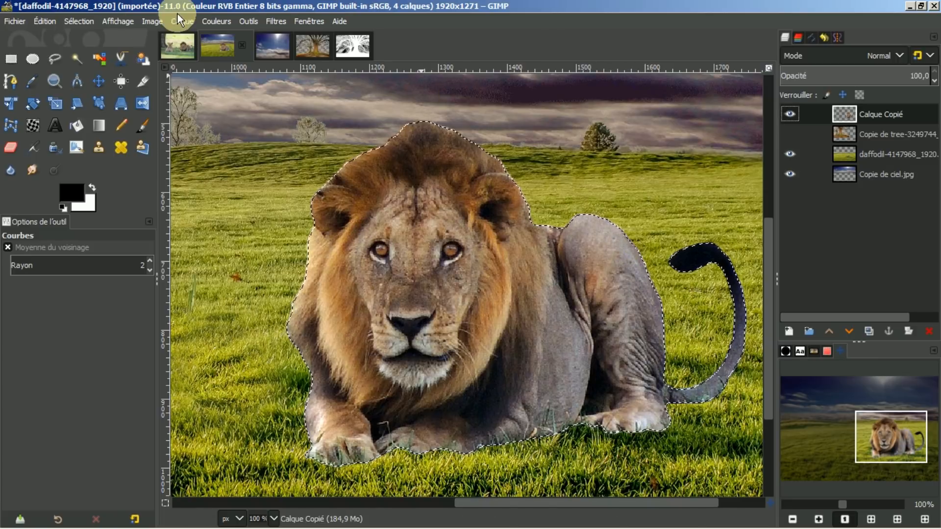
{"action": "left_click", "coordinate": [83, 19]}
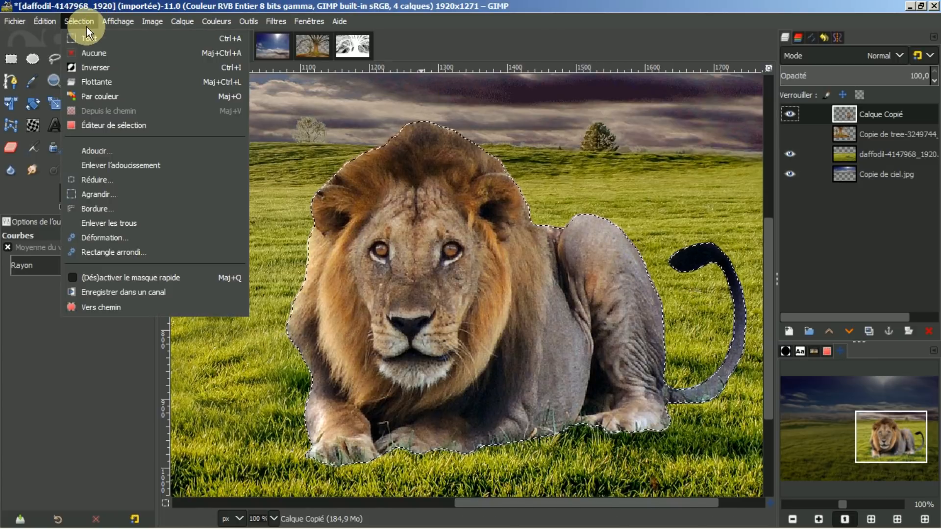
{"action": "left_click", "coordinate": [81, 67]}
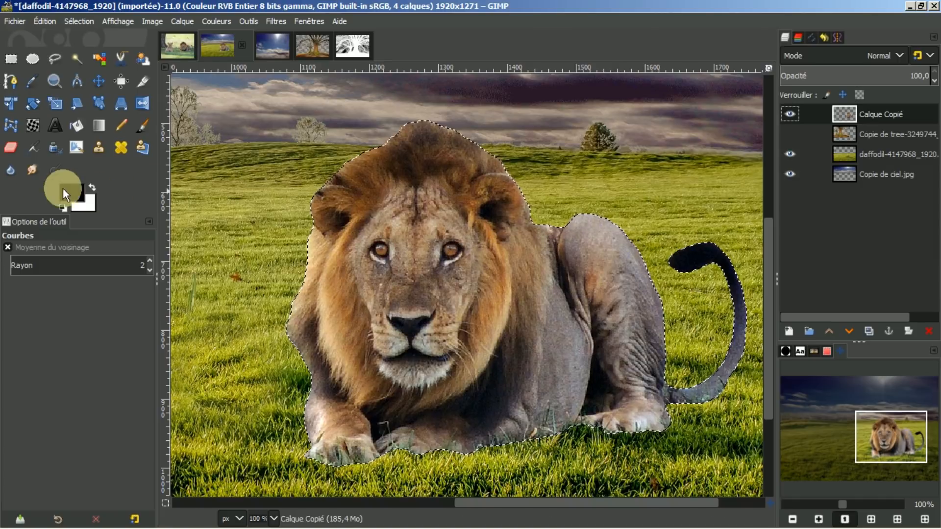
Soften the lion's outline along the back, hindquarters and tail with the Blur tool, and clear the selection.
{"action": "left_click", "coordinate": [8, 171]}
{"action": "left_click_drag", "start_coordinate": [148, 335], "coordinate": [143, 455]}
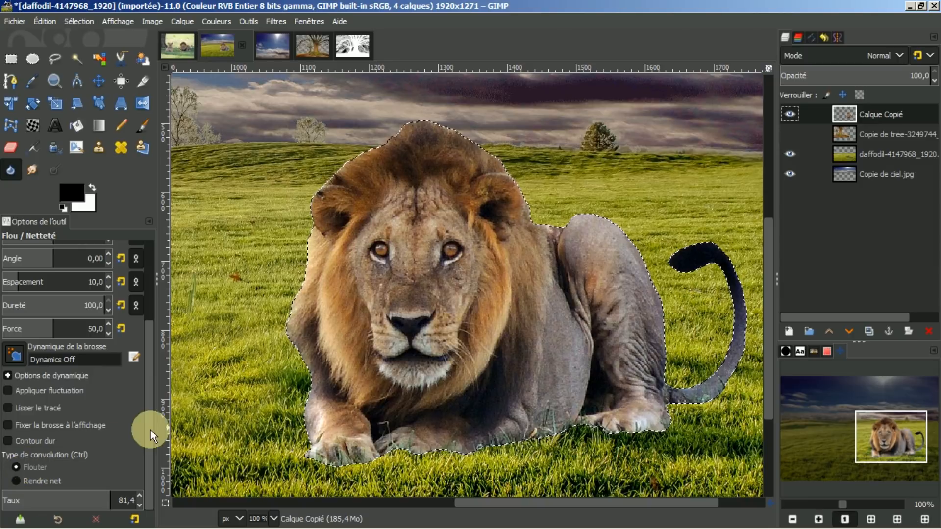
{"action": "left_click_drag", "start_coordinate": [148, 423], "coordinate": [159, 323]}
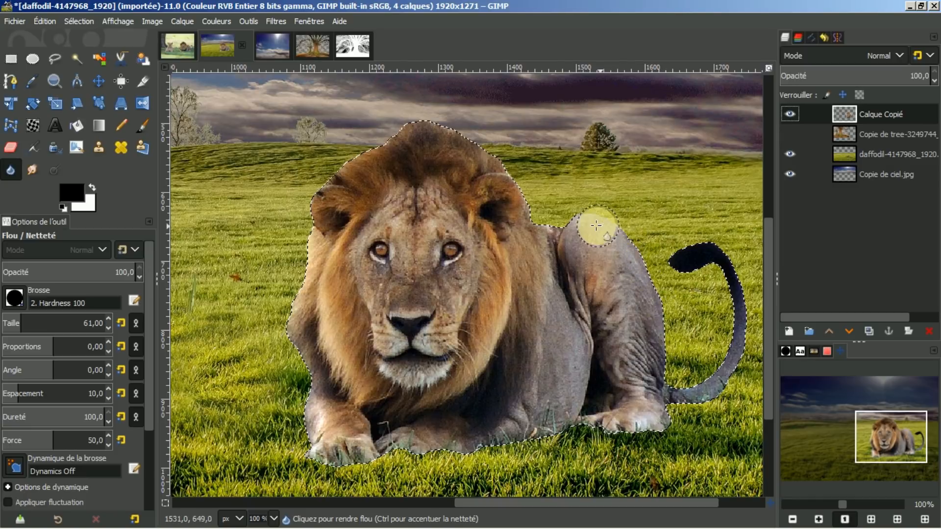
{"action": "mouse_move", "coordinate": [551, 229]}
{"action": "left_mouse_down"}
{"action": "mouse_move", "coordinate": [601, 228]}
{"action": "mouse_move", "coordinate": [628, 244]}
{"action": "mouse_move", "coordinate": [668, 323]}
{"action": "mouse_move", "coordinate": [671, 385]}
{"action": "mouse_move", "coordinate": [686, 395]}
{"action": "mouse_move", "coordinate": [730, 343]}
{"action": "mouse_move", "coordinate": [748, 246]}
{"action": "mouse_move", "coordinate": [732, 241]}
{"action": "mouse_move", "coordinate": [744, 260]}
{"action": "mouse_move", "coordinate": [739, 361]}
{"action": "mouse_move", "coordinate": [724, 390]}
{"action": "mouse_move", "coordinate": [684, 411]}
{"action": "left_mouse_up"}
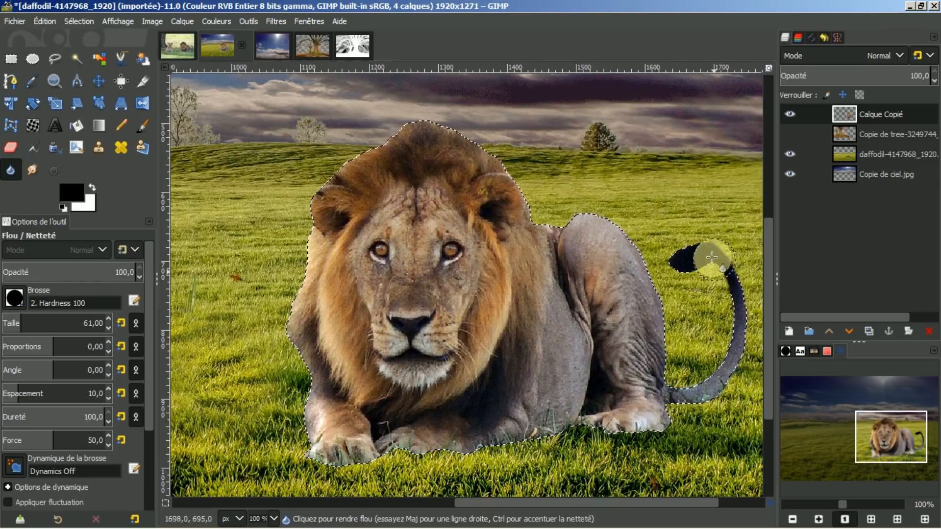
{"action": "mouse_move", "coordinate": [703, 260]}
{"action": "left_mouse_down"}
{"action": "mouse_move", "coordinate": [693, 255]}
{"action": "mouse_move", "coordinate": [692, 268]}
{"action": "left_mouse_up"}
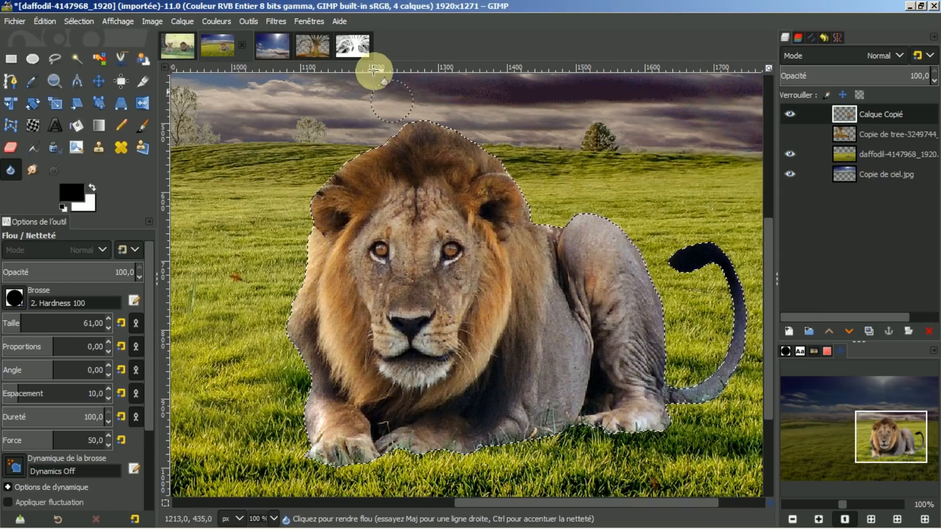
{"action": "left_click", "coordinate": [69, 20]}
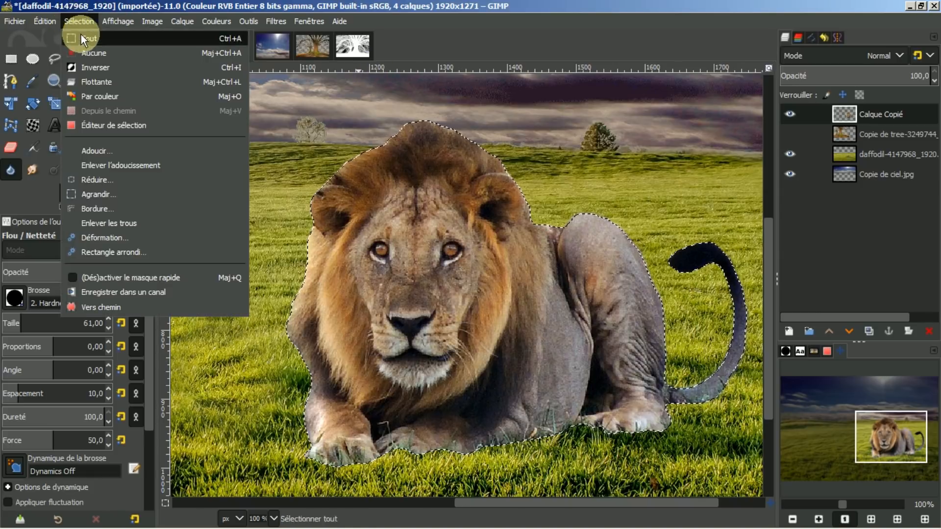
{"action": "left_click", "coordinate": [90, 57]}
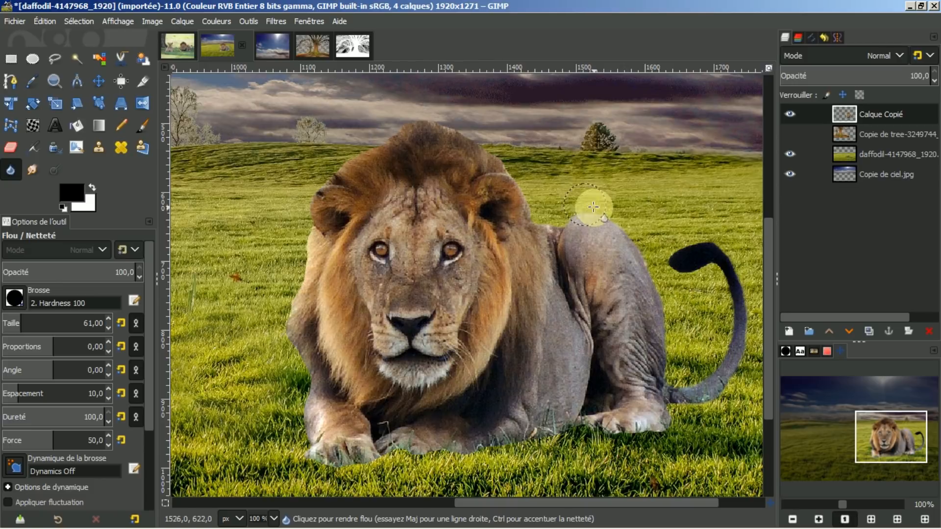
Set up the Smudge tool with the Bristles 02 brush at size 50 for work on the lion's mane.
{"action": "left_click", "coordinate": [818, 520]}
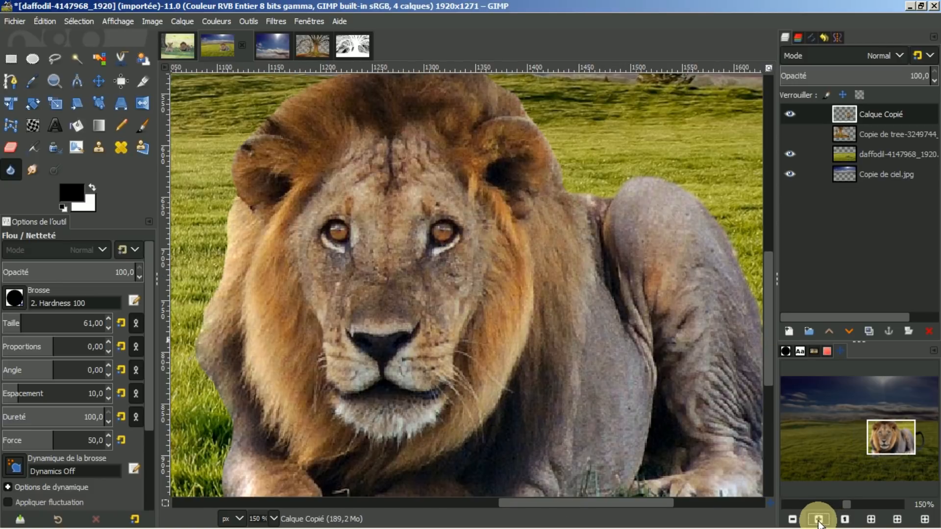
{"action": "left_click_drag", "start_coordinate": [882, 441], "coordinate": [879, 435]}
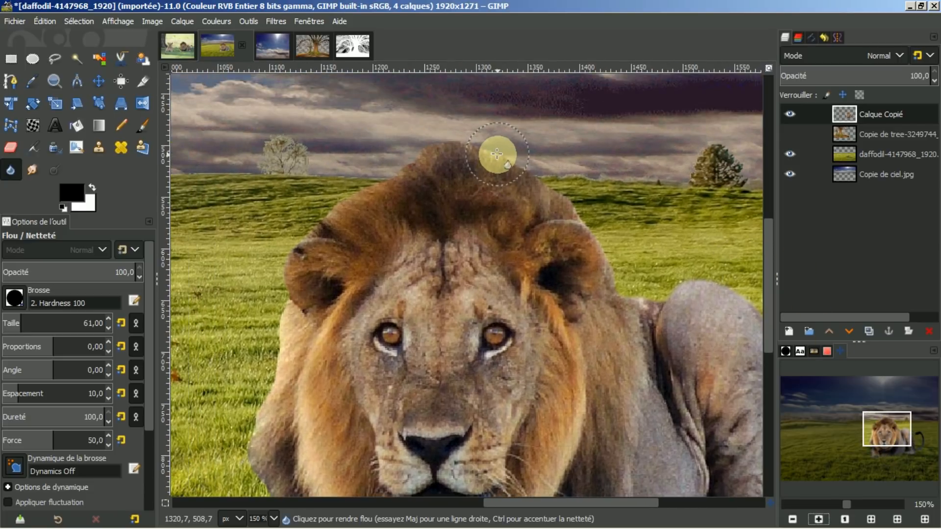
{"action": "left_click", "coordinate": [29, 168]}
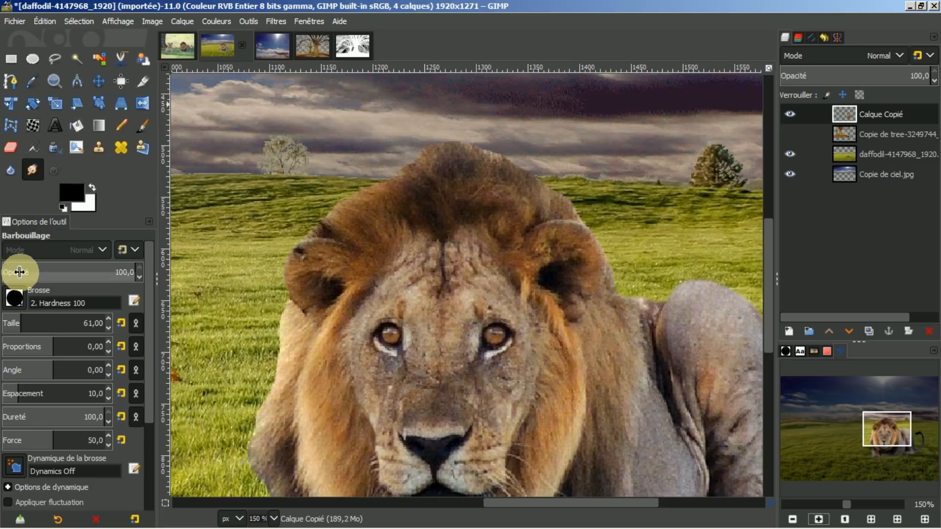
{"action": "left_click", "coordinate": [14, 299]}
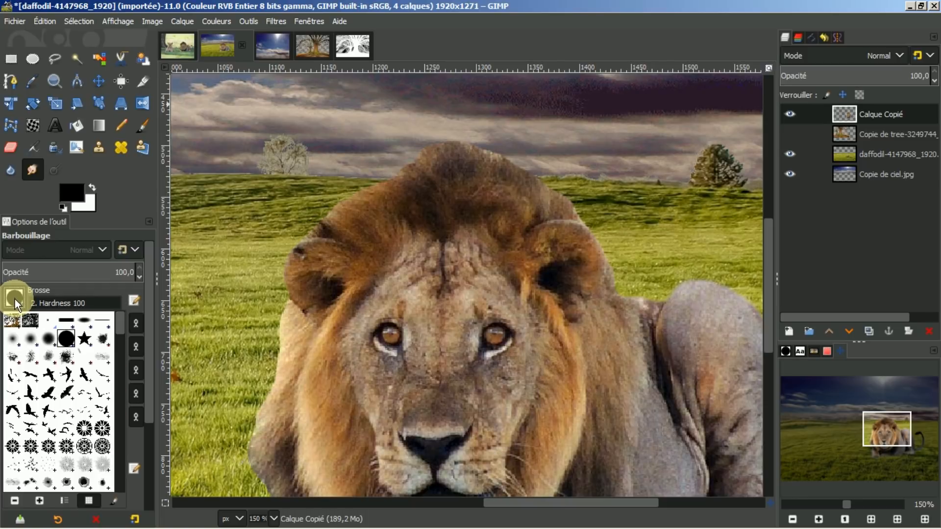
{"action": "left_click", "coordinate": [31, 464]}
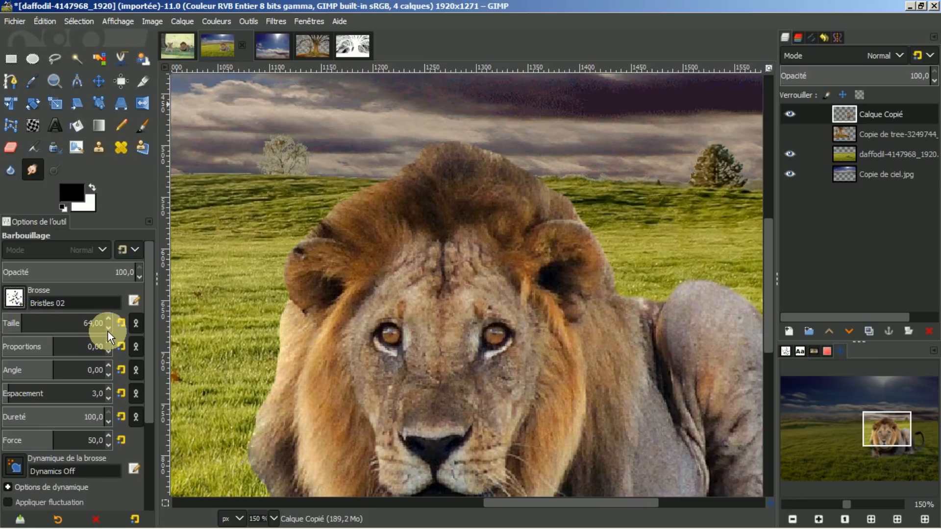
{"action": "scroll", "coordinate": [108, 326], "scroll_direction": "down", "scroll_amount": 3}
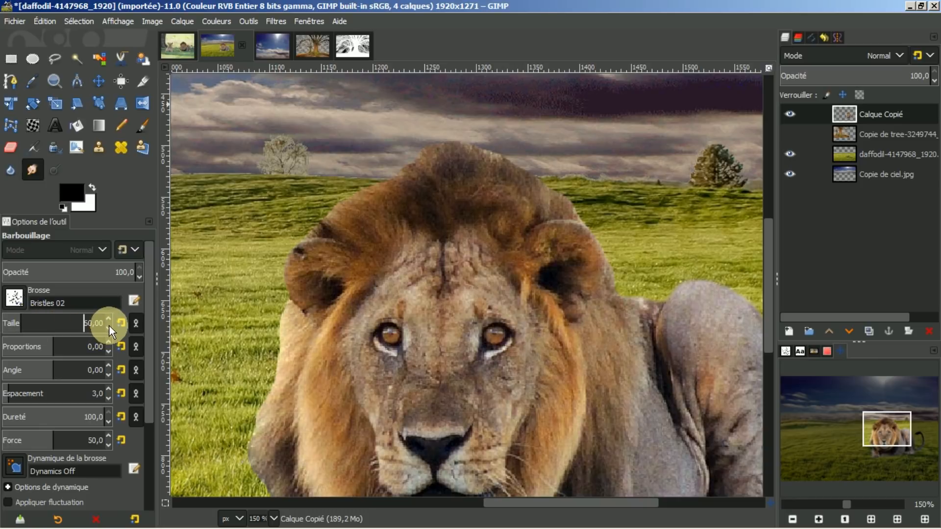
{"action": "scroll", "coordinate": [109, 326], "scroll_direction": "down", "scroll_amount": 5}
{"action": "scroll", "coordinate": [106, 329], "scroll_direction": "down", "scroll_amount": 2}
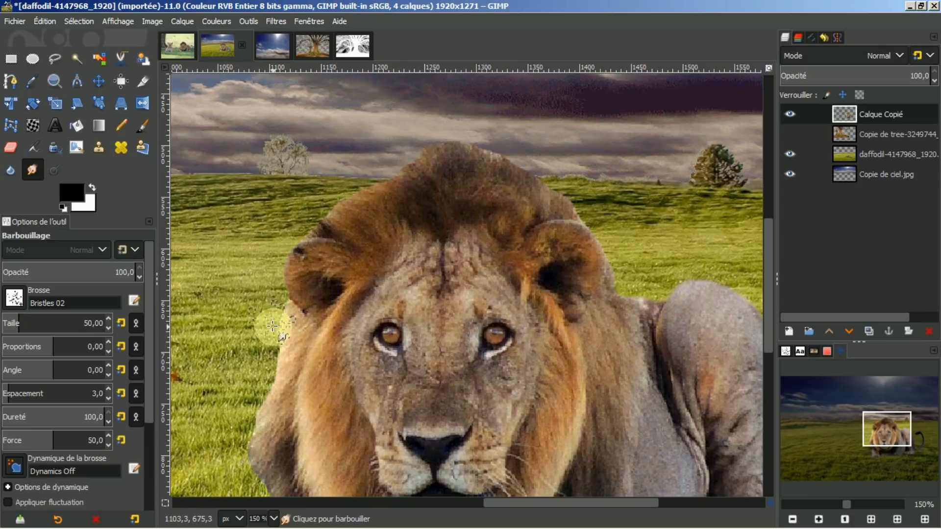
Smudge the mane's outline outward around the head, ears and both sides to create soft hair strands.
{"action": "mouse_move", "coordinate": [283, 339]}
{"action": "left_mouse_down"}
{"action": "mouse_move", "coordinate": [258, 348]}
{"action": "mouse_move", "coordinate": [282, 359]}
{"action": "mouse_move", "coordinate": [260, 357]}
{"action": "left_mouse_up"}
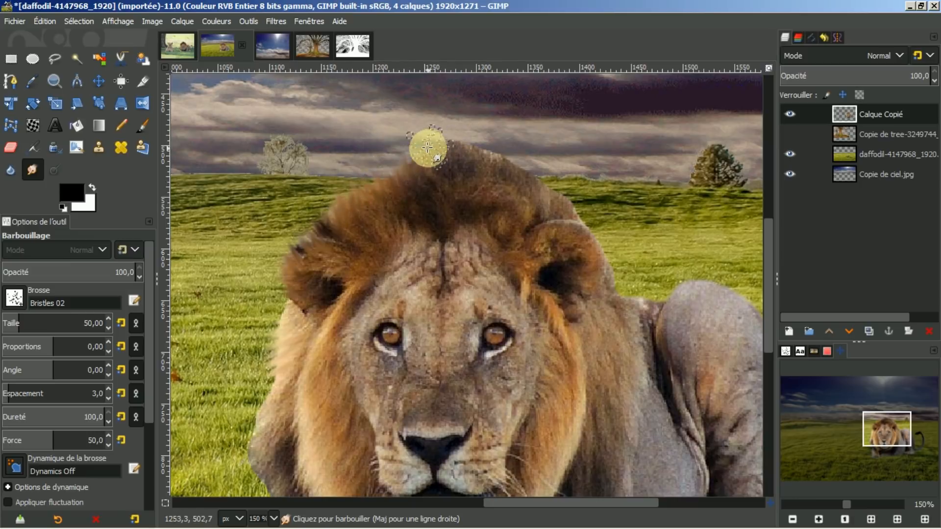
{"action": "mouse_move", "coordinate": [443, 147]}
{"action": "left_mouse_down"}
{"action": "mouse_move", "coordinate": [455, 129]}
{"action": "mouse_move", "coordinate": [468, 149]}
{"action": "mouse_move", "coordinate": [479, 133]}
{"action": "mouse_move", "coordinate": [485, 155]}
{"action": "mouse_move", "coordinate": [501, 153]}
{"action": "mouse_move", "coordinate": [498, 165]}
{"action": "mouse_move", "coordinate": [511, 156]}
{"action": "mouse_move", "coordinate": [516, 174]}
{"action": "mouse_move", "coordinate": [535, 169]}
{"action": "mouse_move", "coordinate": [541, 193]}
{"action": "mouse_move", "coordinate": [561, 175]}
{"action": "mouse_move", "coordinate": [553, 194]}
{"action": "mouse_move", "coordinate": [589, 198]}
{"action": "left_mouse_up"}
{"action": "mouse_move", "coordinate": [488, 164]}
{"action": "left_mouse_down"}
{"action": "mouse_move", "coordinate": [406, 179]}
{"action": "mouse_move", "coordinate": [378, 161]}
{"action": "mouse_move", "coordinate": [369, 188]}
{"action": "mouse_move", "coordinate": [356, 173]}
{"action": "mouse_move", "coordinate": [352, 198]}
{"action": "mouse_move", "coordinate": [342, 189]}
{"action": "mouse_move", "coordinate": [331, 208]}
{"action": "mouse_move", "coordinate": [321, 193]}
{"action": "mouse_move", "coordinate": [314, 215]}
{"action": "left_mouse_up"}
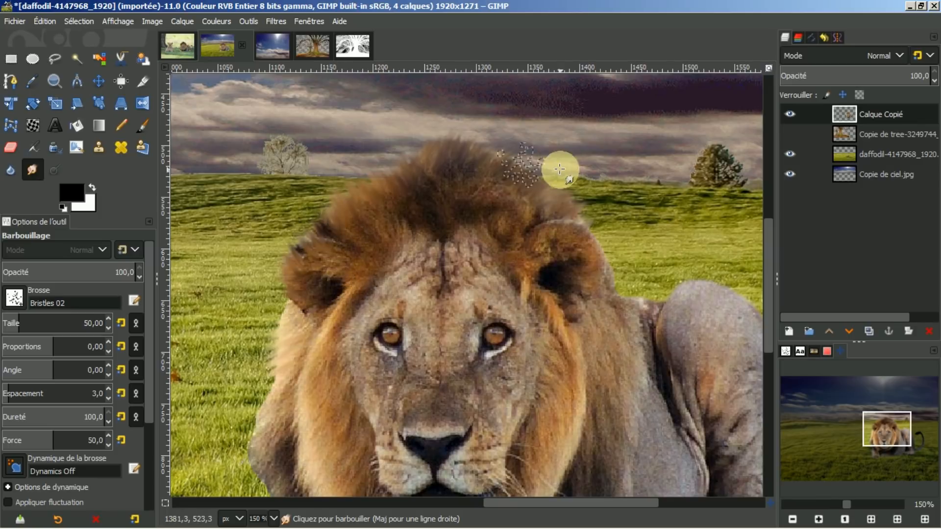
{"action": "left_click_drag", "start_coordinate": [584, 228], "coordinate": [603, 220]}
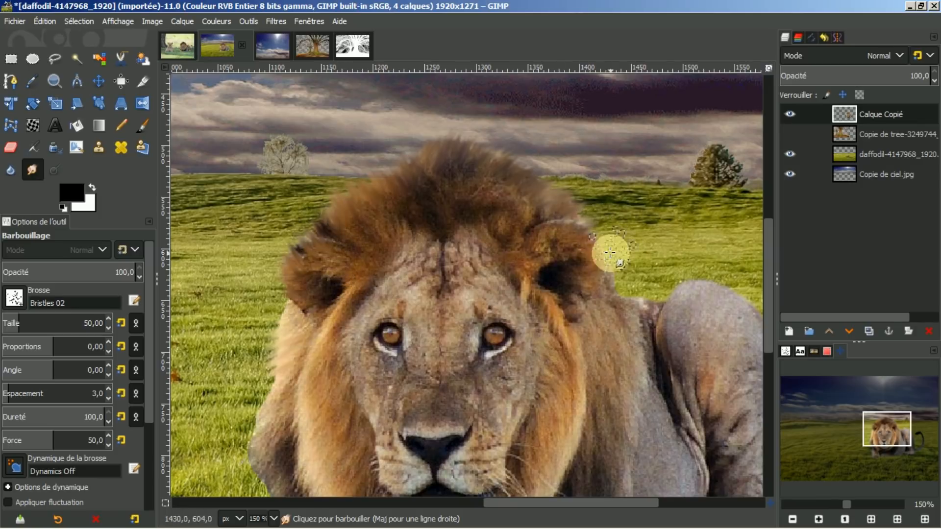
{"action": "mouse_move", "coordinate": [607, 271]}
{"action": "left_mouse_down"}
{"action": "mouse_move", "coordinate": [628, 276]}
{"action": "mouse_move", "coordinate": [562, 192]}
{"action": "mouse_move", "coordinate": [583, 192]}
{"action": "mouse_move", "coordinate": [579, 215]}
{"action": "mouse_move", "coordinate": [571, 216]}
{"action": "mouse_move", "coordinate": [582, 183]}
{"action": "left_mouse_up"}
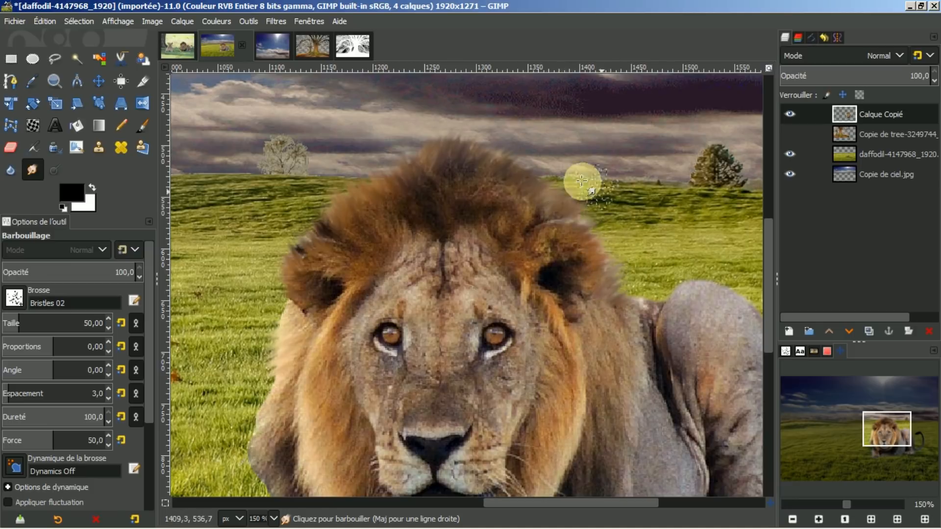
{"action": "mouse_move", "coordinate": [269, 311]}
{"action": "left_mouse_down"}
{"action": "mouse_move", "coordinate": [312, 355]}
{"action": "mouse_move", "coordinate": [303, 336]}
{"action": "mouse_move", "coordinate": [288, 336]}
{"action": "mouse_move", "coordinate": [272, 374]}
{"action": "mouse_move", "coordinate": [285, 384]}
{"action": "mouse_move", "coordinate": [258, 391]}
{"action": "mouse_move", "coordinate": [268, 406]}
{"action": "mouse_move", "coordinate": [243, 406]}
{"action": "mouse_move", "coordinate": [262, 426]}
{"action": "mouse_move", "coordinate": [244, 427]}
{"action": "mouse_move", "coordinate": [251, 440]}
{"action": "mouse_move", "coordinate": [249, 422]}
{"action": "mouse_move", "coordinate": [277, 384]}
{"action": "mouse_move", "coordinate": [262, 392]}
{"action": "mouse_move", "coordinate": [279, 382]}
{"action": "mouse_move", "coordinate": [268, 372]}
{"action": "mouse_move", "coordinate": [272, 351]}
{"action": "mouse_move", "coordinate": [310, 340]}
{"action": "left_mouse_up"}
Reduce the Smudge brush to size 43 and smudge the mane's lower outline beside the lion's shoulder and foreleg.
{"action": "key", "text": "bracketleft"}
{"action": "key", "text": "bracketleft"}
{"action": "key", "text": "bracketleft"}
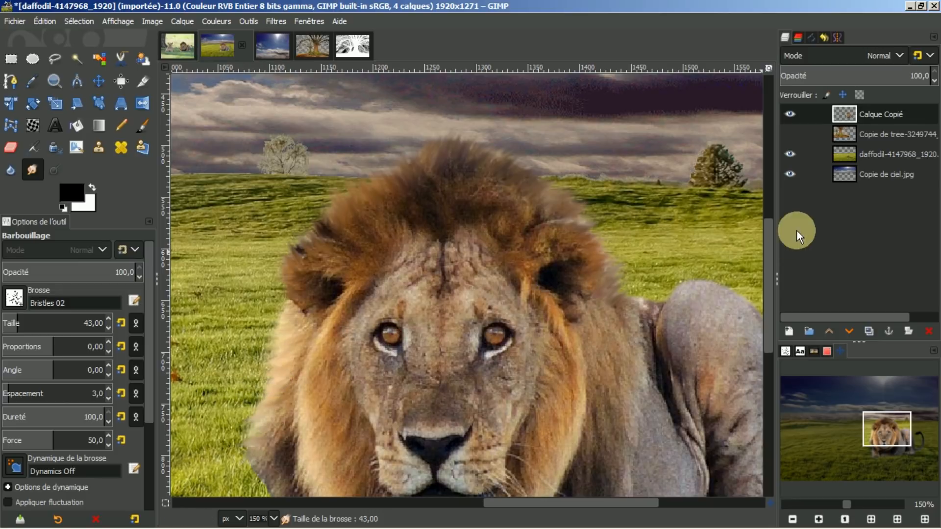
{"action": "left_click_drag", "start_coordinate": [772, 242], "coordinate": [741, 314]}
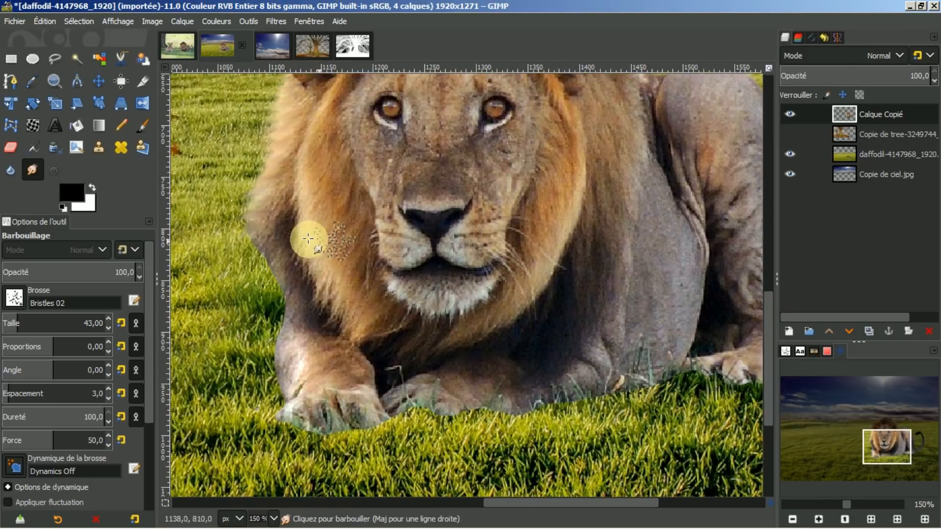
{"action": "mouse_move", "coordinate": [260, 240]}
{"action": "left_mouse_down"}
{"action": "mouse_move", "coordinate": [248, 233]}
{"action": "mouse_move", "coordinate": [256, 241]}
{"action": "mouse_move", "coordinate": [246, 260]}
{"action": "mouse_move", "coordinate": [260, 261]}
{"action": "mouse_move", "coordinate": [281, 286]}
{"action": "left_mouse_up"}
Reduce the Smudge brush to size 29 and smudge the dark tuft at the end of the lion's tail outward.
{"action": "left_click_drag", "start_coordinate": [486, 505], "coordinate": [625, 510]}
{"action": "left_click_drag", "start_coordinate": [773, 331], "coordinate": [769, 301]}
{"action": "key", "text": "bracketleft"}
{"action": "key", "text": "bracketleft"}
{"action": "key", "text": "bracketleft"}
{"action": "key", "text": "bracketleft"}
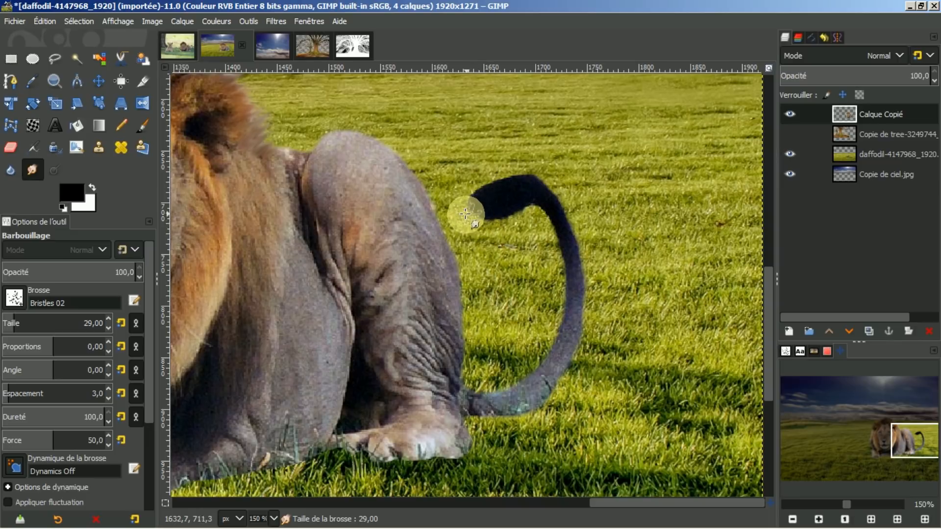
{"action": "mouse_move", "coordinate": [468, 202]}
{"action": "left_mouse_down"}
{"action": "mouse_move", "coordinate": [489, 195]}
{"action": "mouse_move", "coordinate": [484, 184]}
{"action": "mouse_move", "coordinate": [494, 172]}
{"action": "mouse_move", "coordinate": [505, 179]}
{"action": "mouse_move", "coordinate": [523, 167]}
{"action": "mouse_move", "coordinate": [477, 208]}
{"action": "mouse_move", "coordinate": [485, 219]}
{"action": "mouse_move", "coordinate": [466, 222]}
{"action": "mouse_move", "coordinate": [504, 221]}
{"action": "left_mouse_up"}
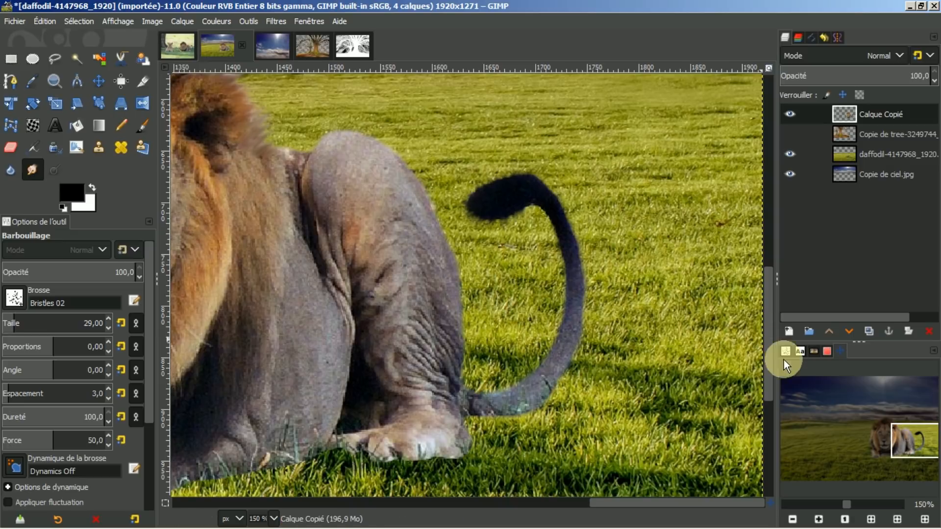
Examine how the lion's softened outline blends with the meadow, both in the whole image and at 100% zoom.
{"action": "left_click", "coordinate": [868, 521]}
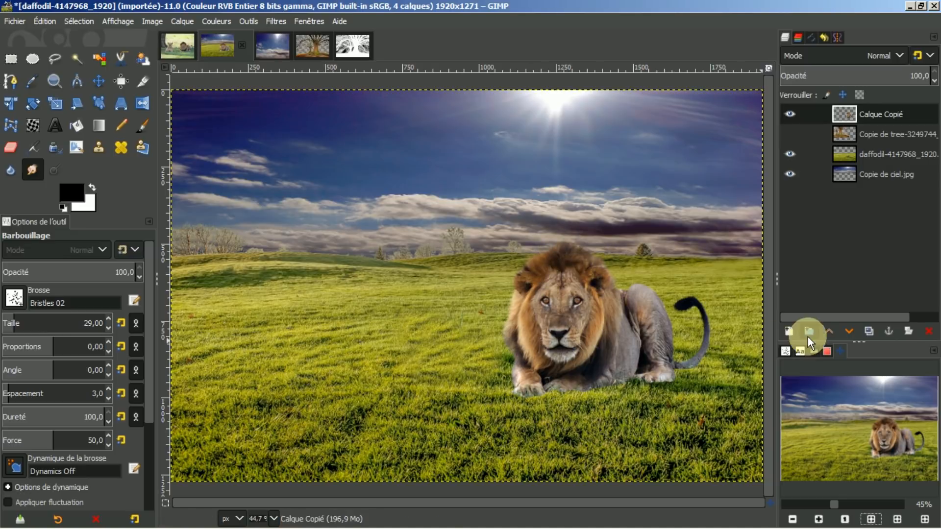
{"action": "left_click", "coordinate": [818, 519]}
{"action": "left_click", "coordinate": [818, 519]}
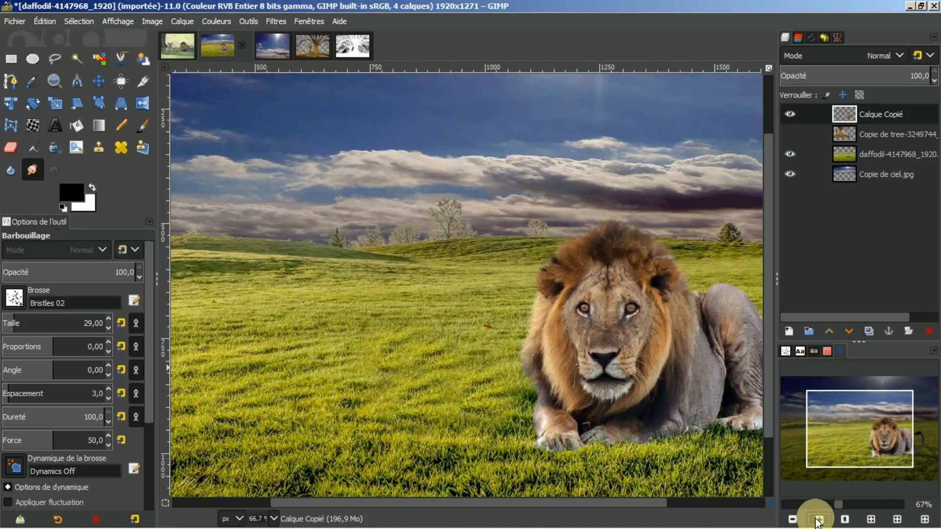
{"action": "left_click", "coordinate": [818, 520]}
{"action": "left_click_drag", "start_coordinate": [764, 333], "coordinate": [754, 407]}
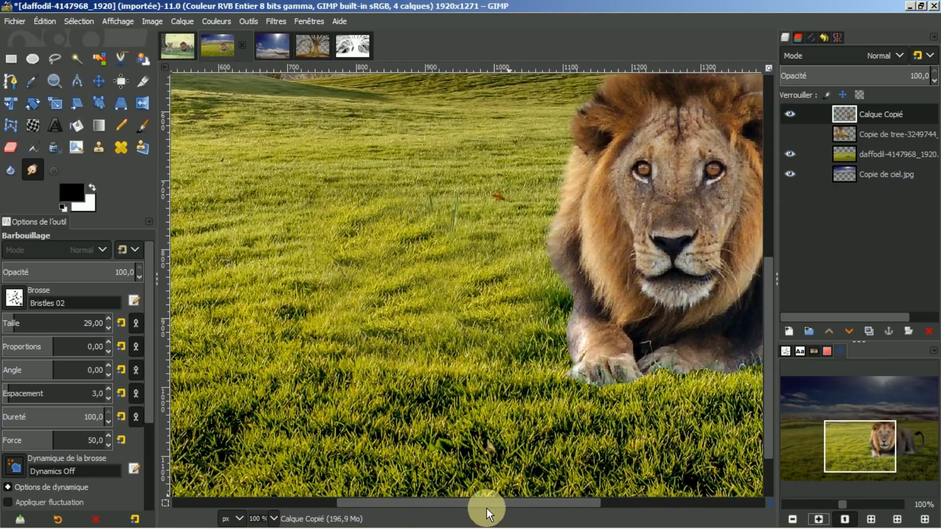
{"action": "left_click_drag", "start_coordinate": [512, 504], "coordinate": [585, 509]}
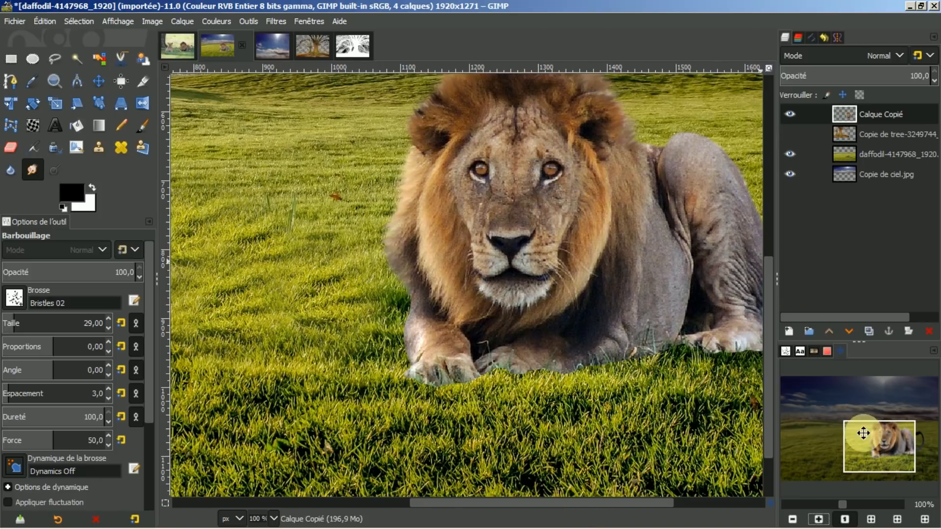
{"action": "left_click", "coordinate": [871, 521]}
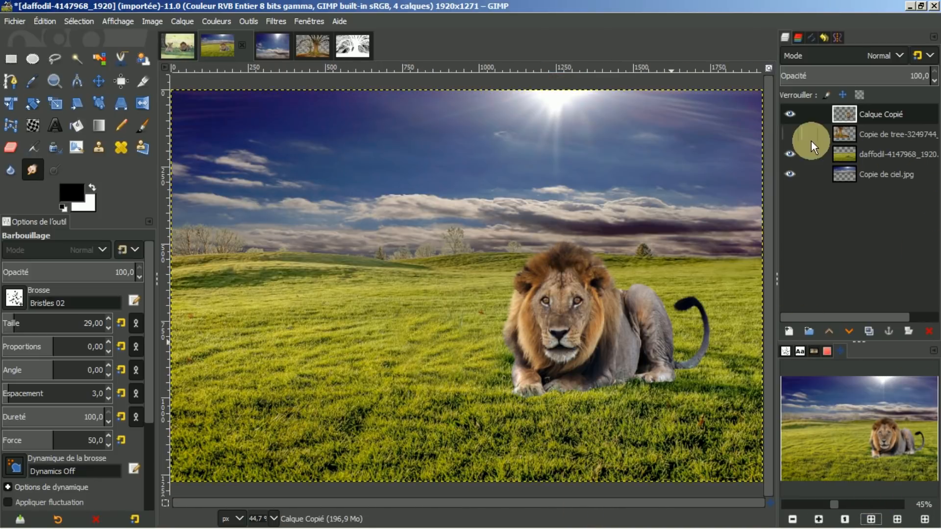
Show the tree layer and extend its cut-off branches over the sky with the Warp tool, moving pixels at size 79.06.
{"action": "left_click", "coordinate": [786, 131]}
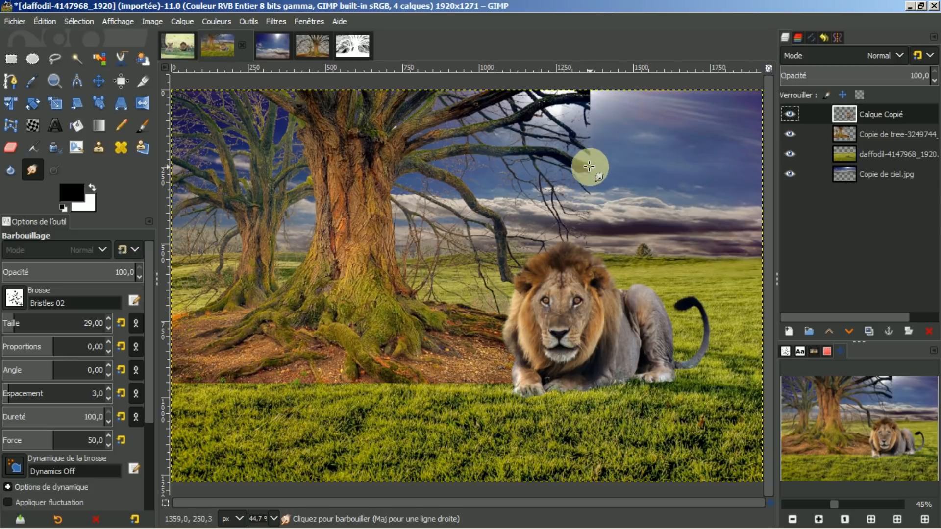
{"action": "left_click", "coordinate": [31, 125]}
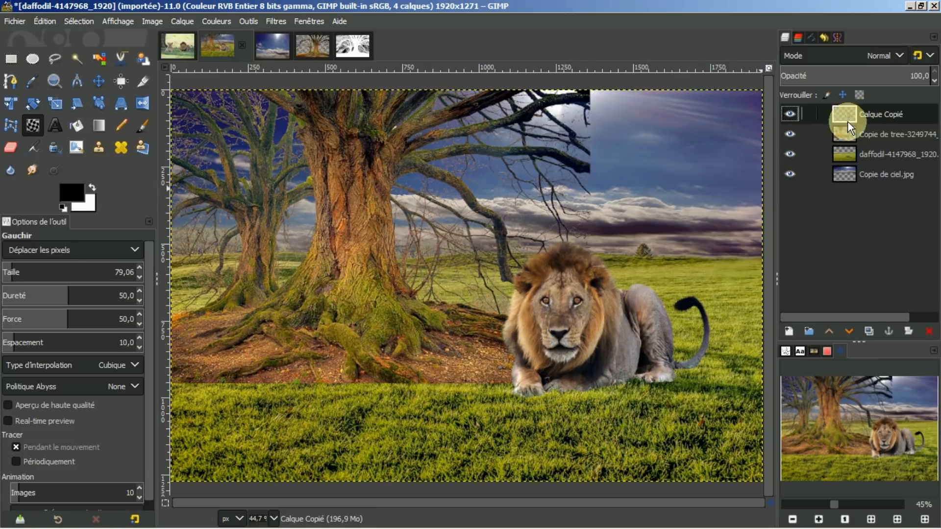
{"action": "left_click", "coordinate": [790, 113]}
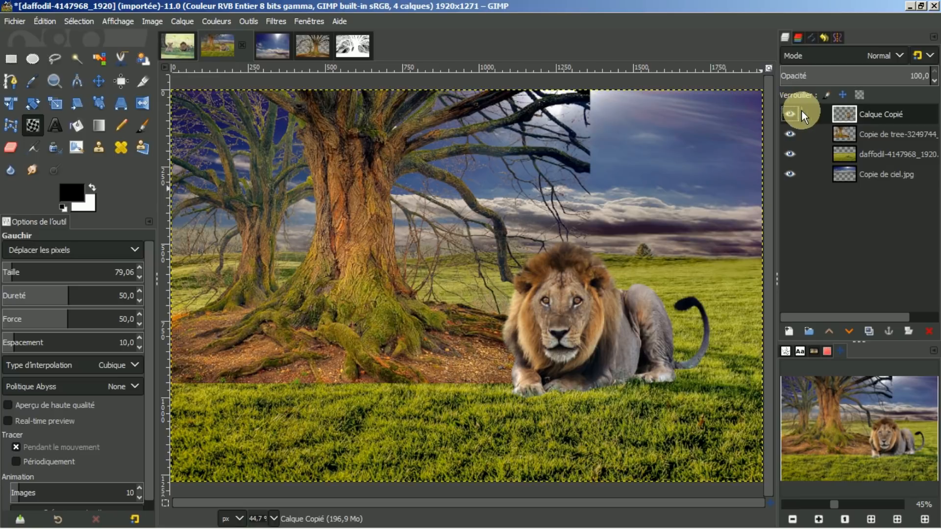
{"action": "left_click", "coordinate": [849, 134]}
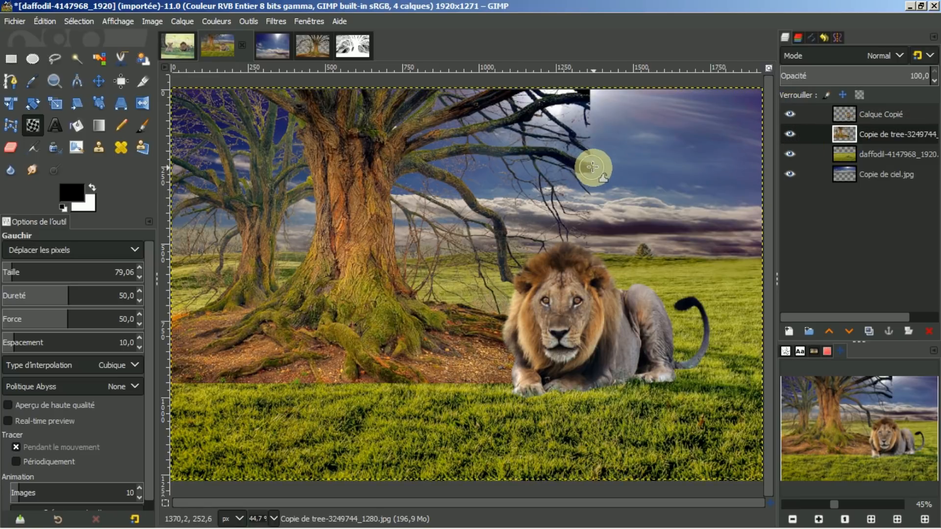
{"action": "mouse_move", "coordinate": [613, 164]}
{"action": "left_mouse_down"}
{"action": "mouse_move", "coordinate": [594, 164]}
{"action": "mouse_move", "coordinate": [615, 168]}
{"action": "left_mouse_up"}
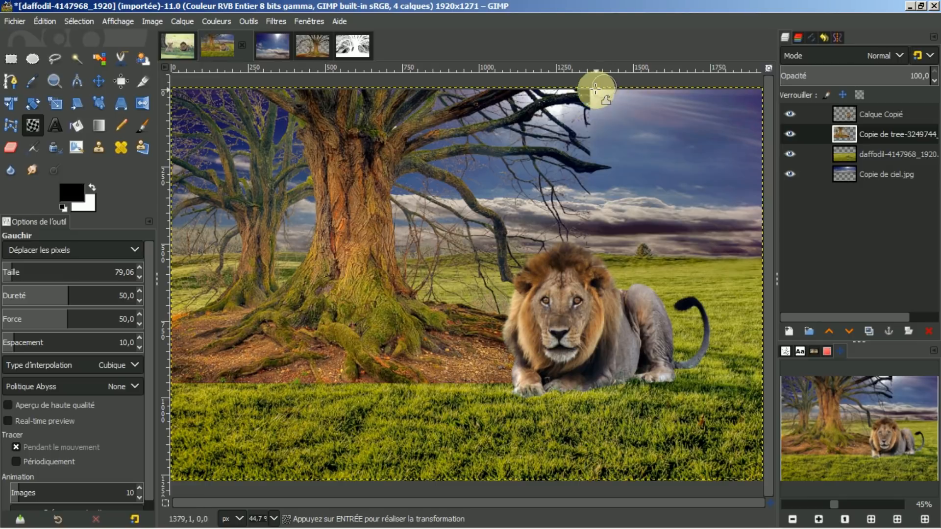
{"action": "left_click_drag", "start_coordinate": [583, 99], "coordinate": [615, 82]}
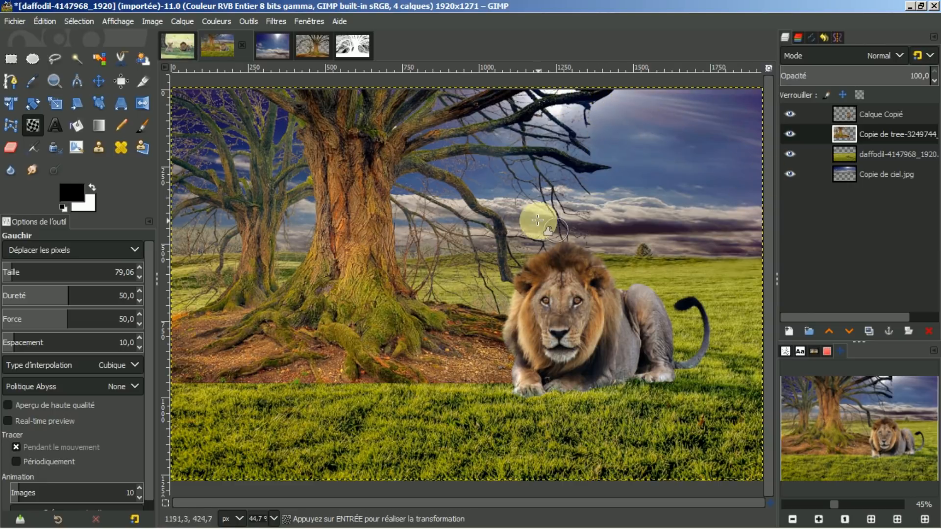
Set up the Eraser with the 2. Hardness 075 brush at size 64 for the tree layer.
{"action": "left_click", "coordinate": [10, 145]}
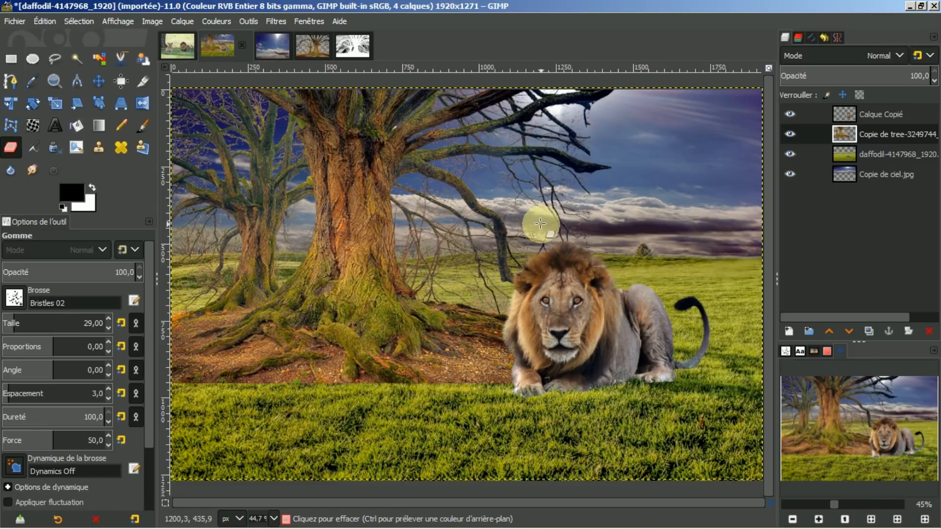
{"action": "key", "text": "bracketright"}
{"action": "key", "text": "bracketright"}
{"action": "key", "text": "bracketright"}
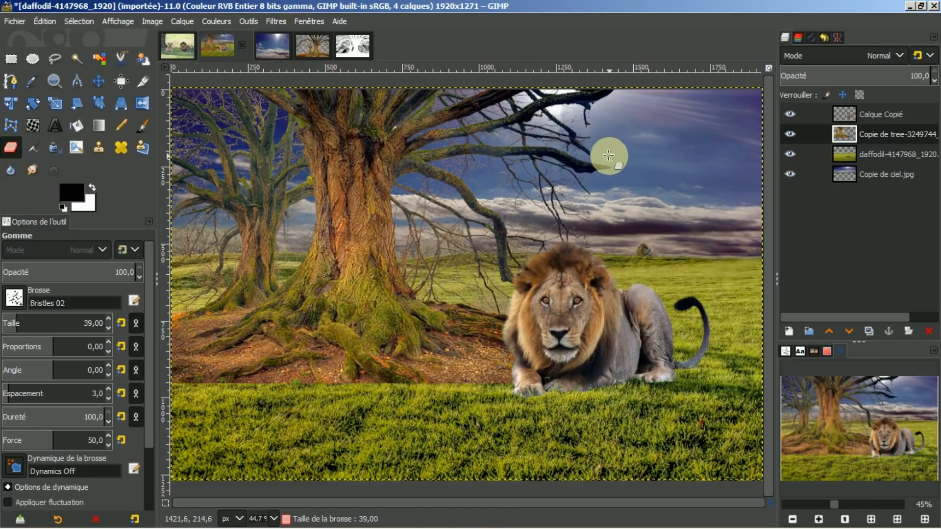
{"action": "key", "text": "bracketright"}
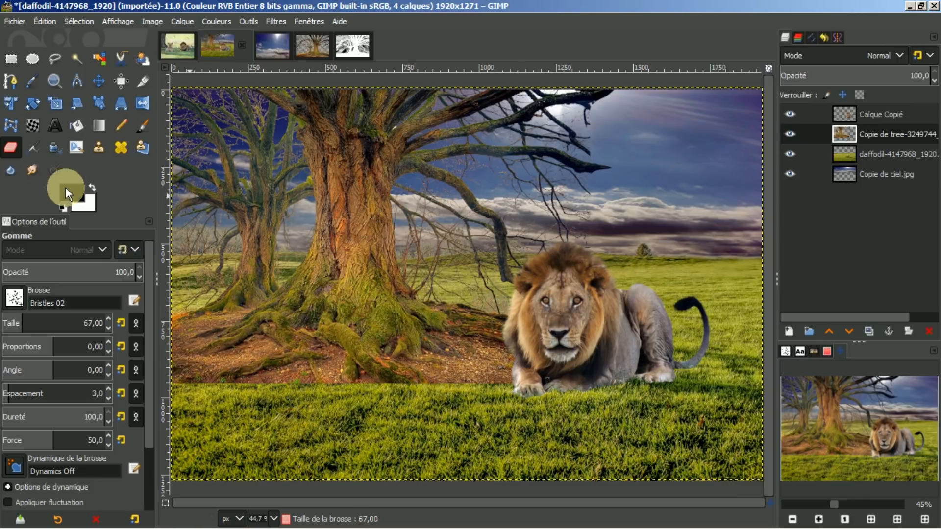
{"action": "left_click", "coordinate": [12, 298]}
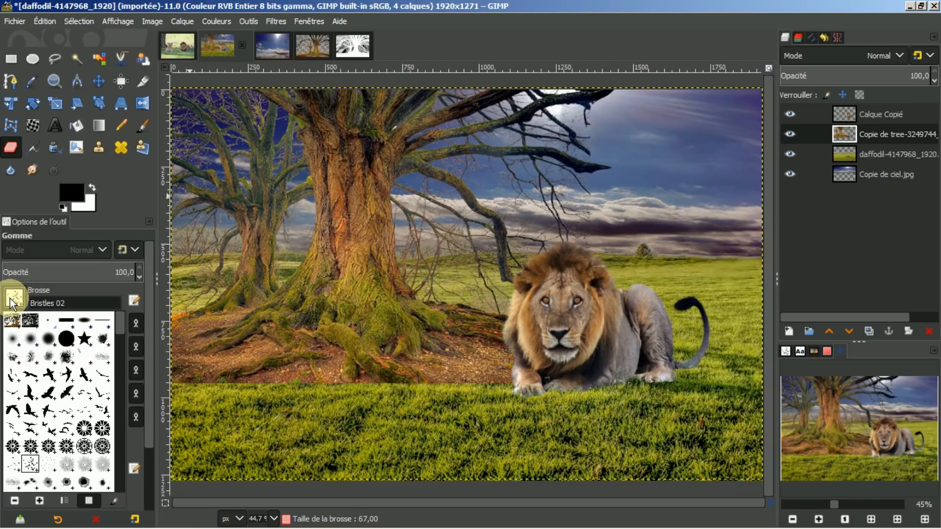
{"action": "left_click", "coordinate": [48, 339]}
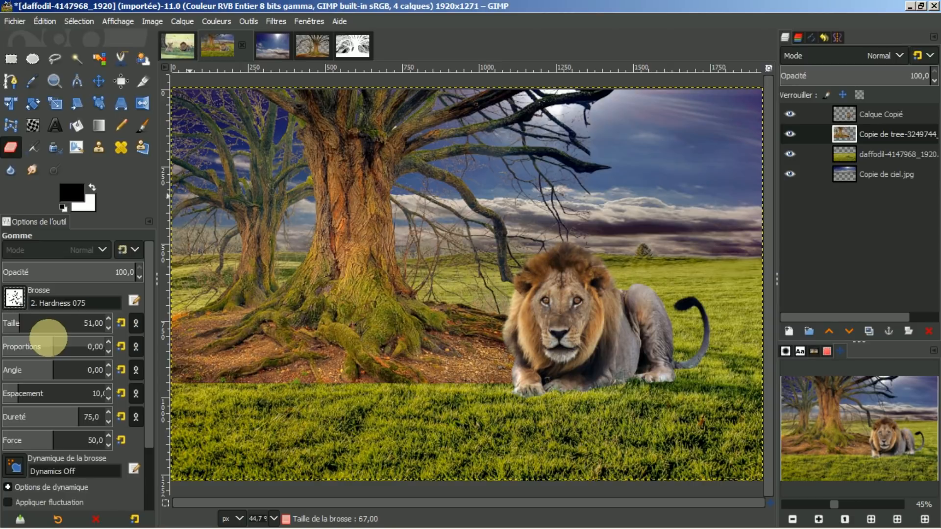
{"action": "key", "text": "bracketright"}
{"action": "key", "text": "bracketright"}
{"action": "key", "text": "bracketright"}
{"action": "key", "text": "bracketright"}
{"action": "key", "text": "bracketright"}
{"action": "key", "text": "bracketright"}
{"action": "key", "text": "bracketright"}
{"action": "key", "text": "bracketright"}
{"action": "key", "text": "bracketright"}
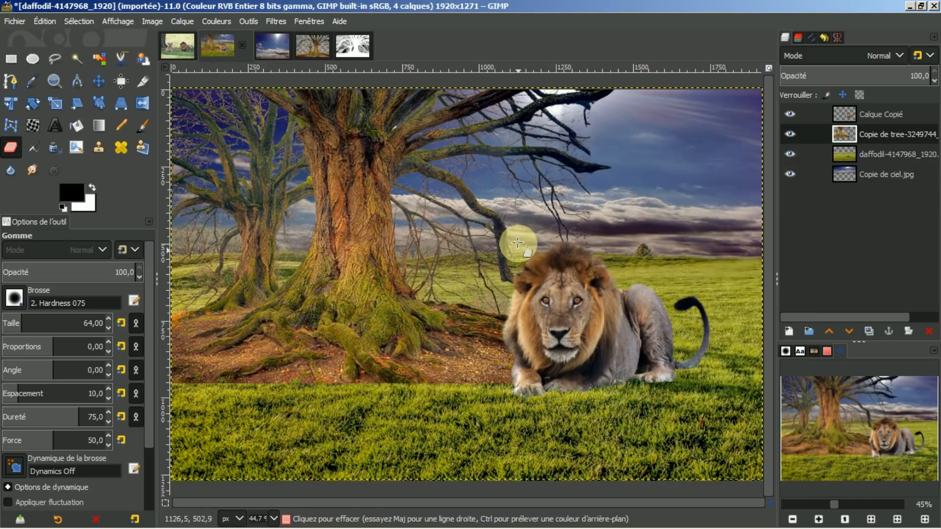
Erase the low-hanging branch ends beside and above the lion's head on the tree layer, reducing the Eraser to size 57.
{"action": "left_click_drag", "start_coordinate": [515, 243], "coordinate": [500, 293]}
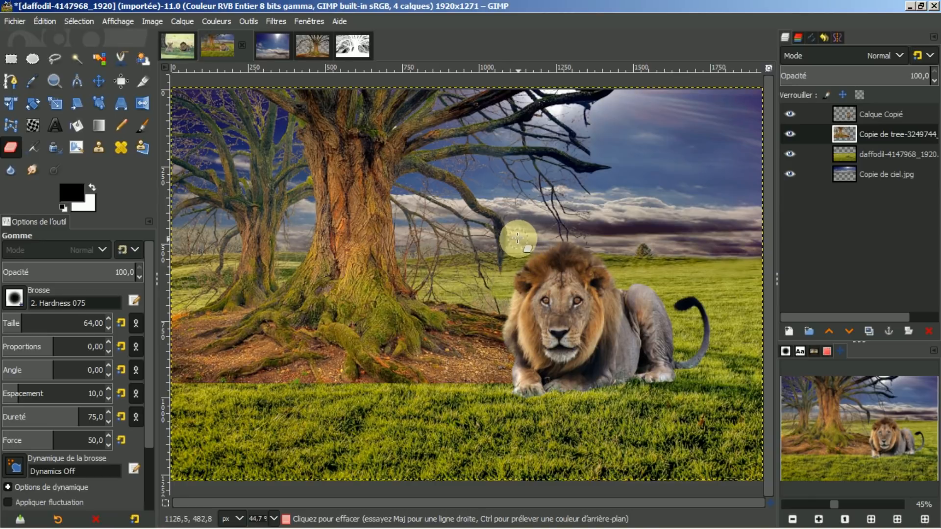
{"action": "left_click_drag", "start_coordinate": [511, 258], "coordinate": [498, 269]}
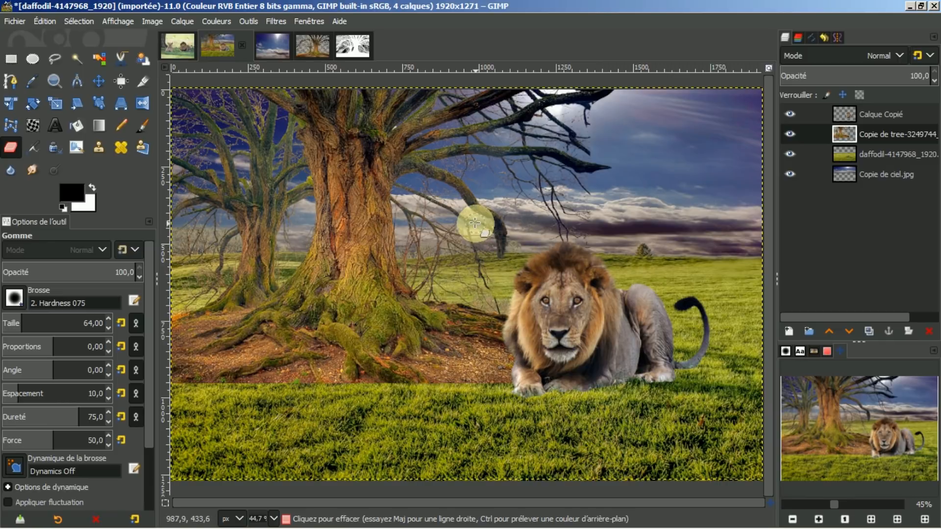
{"action": "key", "text": "bracketleft"}
{"action": "key", "text": "bracketleft"}
{"action": "key", "text": "bracketleft"}
{"action": "key", "text": "bracketleft"}
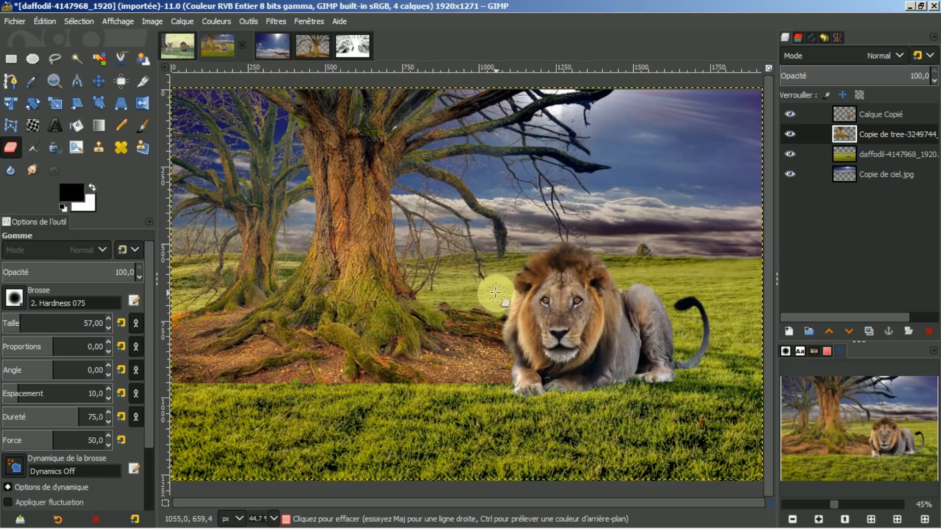
{"action": "key", "text": "ctrl"}
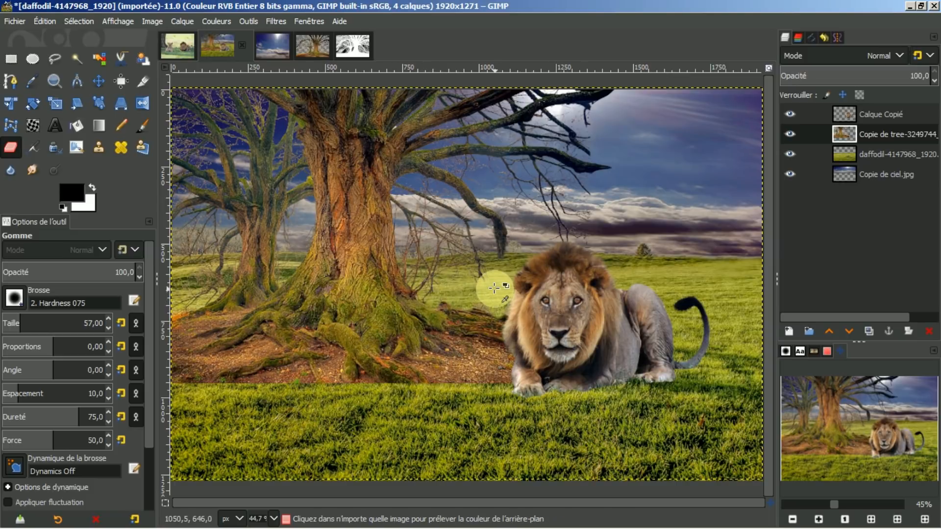
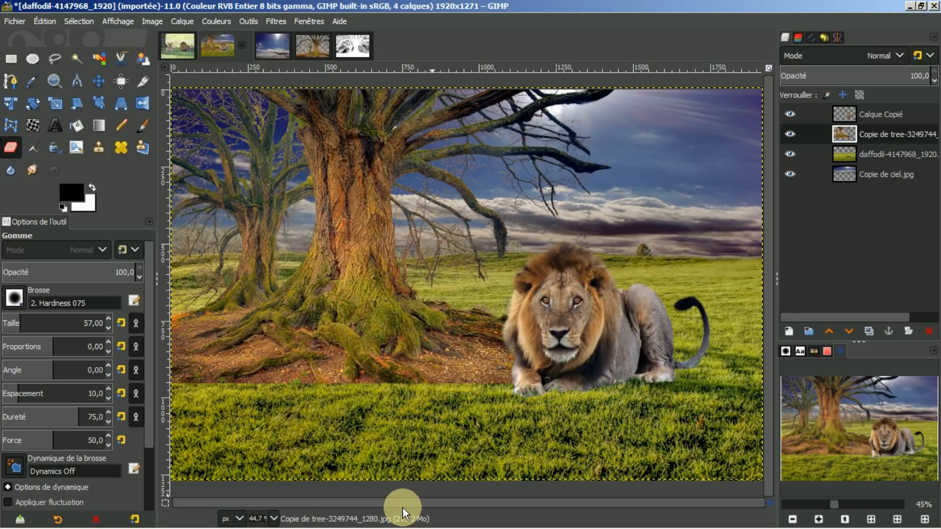
Set the Eraser to the grass01 brush at size 59 for work on the base of the tree layer.
{"action": "left_click", "coordinate": [818, 520]}
{"action": "left_click", "coordinate": [820, 519]}
{"action": "left_click", "coordinate": [820, 519]}
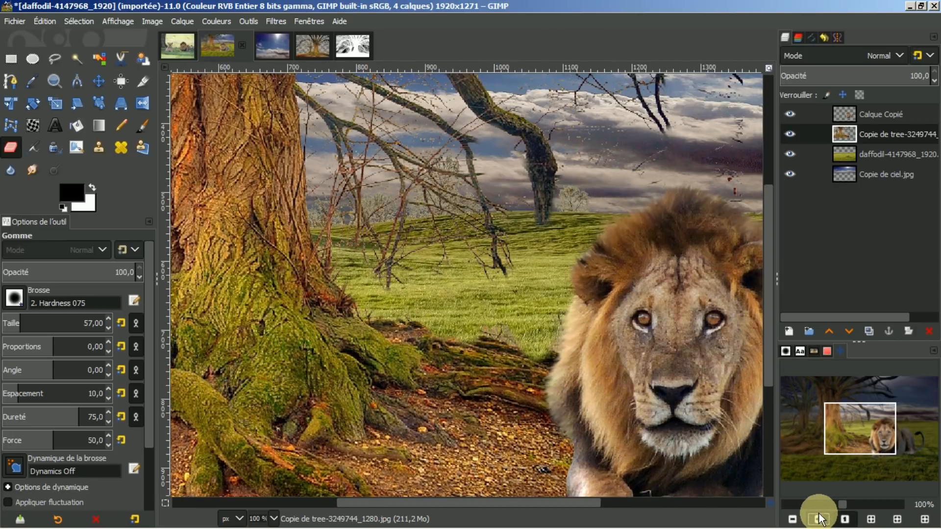
{"action": "left_click_drag", "start_coordinate": [855, 430], "coordinate": [806, 454]}
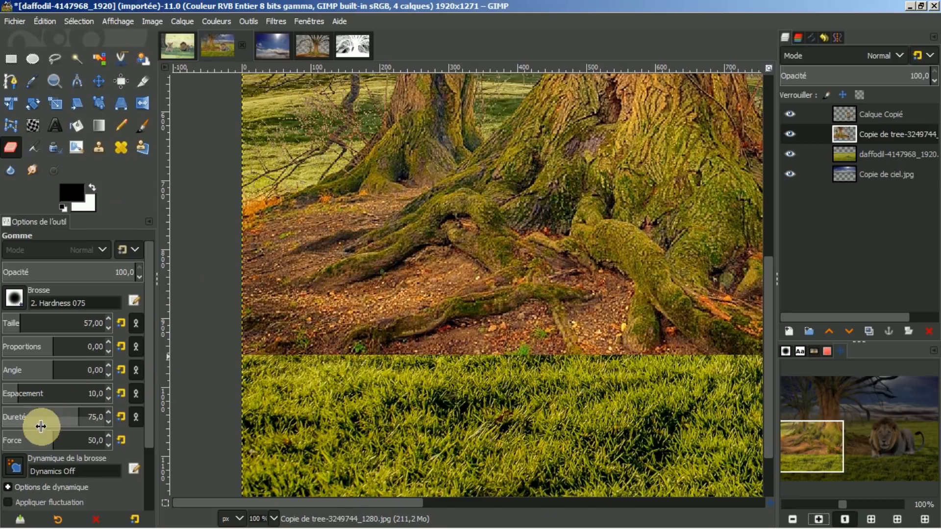
{"action": "left_click", "coordinate": [13, 298]}
{"action": "scroll", "coordinate": [58, 375], "scroll_direction": "down", "scroll_amount": 5}
{"action": "scroll", "coordinate": [58, 376], "scroll_direction": "down", "scroll_amount": 5}
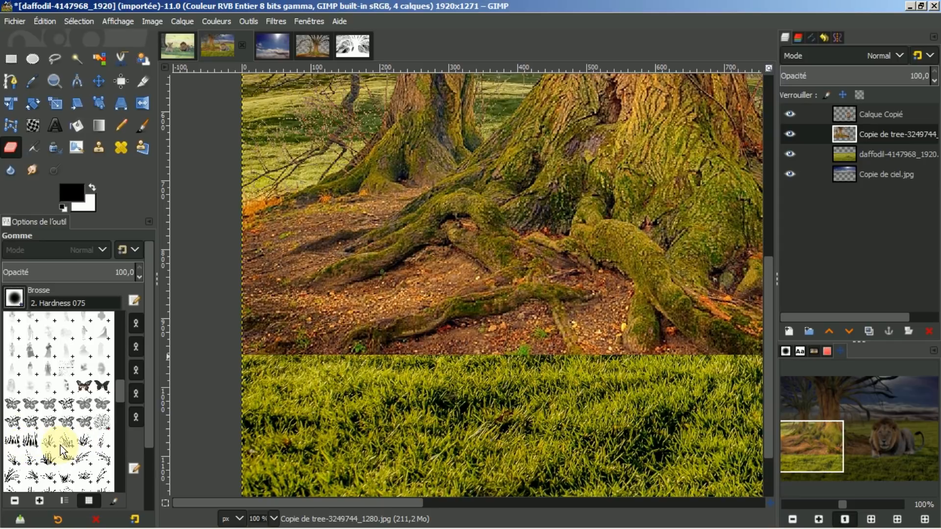
{"action": "left_click", "coordinate": [11, 444]}
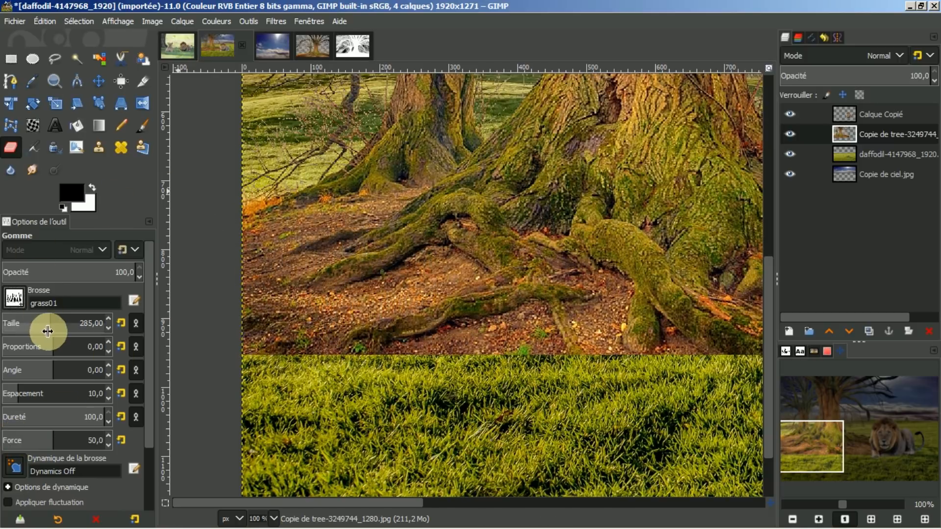
{"action": "left_click_drag", "start_coordinate": [48, 325], "coordinate": [19, 323]}
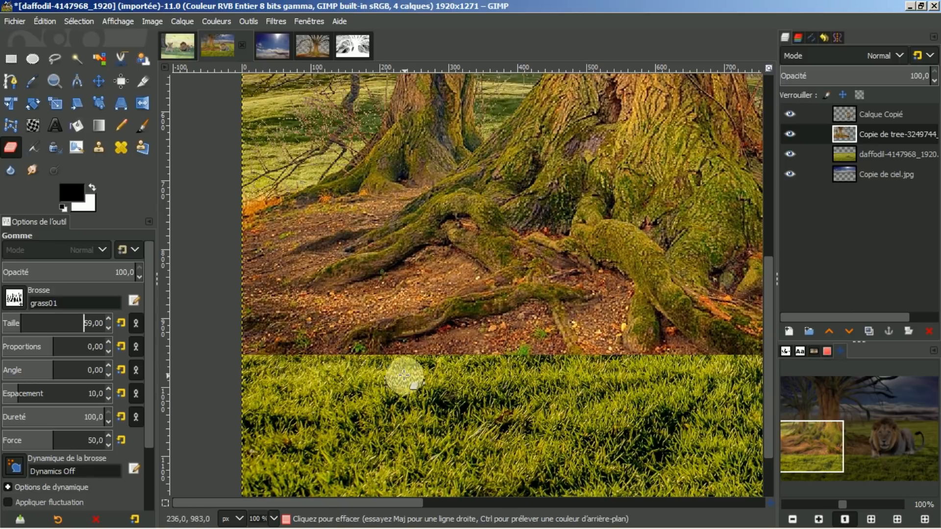
Erase the soil's straight lower edge into grass blades up to the lion, and clean the upper edge of the roots behind it.
{"action": "mouse_move", "coordinate": [249, 344]}
{"action": "left_mouse_down"}
{"action": "mouse_move", "coordinate": [310, 349]}
{"action": "mouse_move", "coordinate": [324, 362]}
{"action": "mouse_move", "coordinate": [353, 363]}
{"action": "mouse_move", "coordinate": [411, 351]}
{"action": "mouse_move", "coordinate": [557, 352]}
{"action": "mouse_move", "coordinate": [582, 369]}
{"action": "mouse_move", "coordinate": [602, 351]}
{"action": "mouse_move", "coordinate": [662, 363]}
{"action": "mouse_move", "coordinate": [682, 350]}
{"action": "mouse_move", "coordinate": [757, 430]}
{"action": "left_mouse_up"}
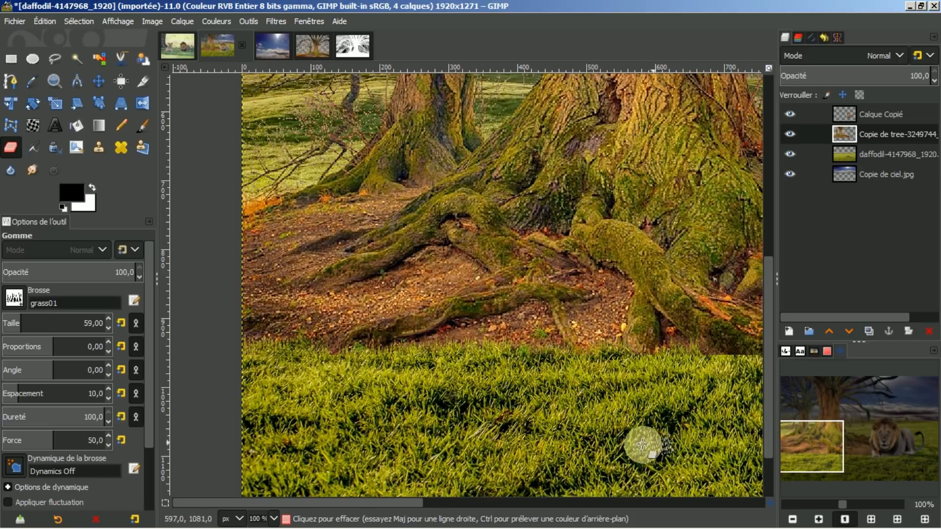
{"action": "left_click_drag", "start_coordinate": [402, 505], "coordinate": [485, 504]}
{"action": "mouse_move", "coordinate": [461, 357]}
{"action": "left_mouse_down"}
{"action": "mouse_move", "coordinate": [524, 358]}
{"action": "mouse_move", "coordinate": [541, 371]}
{"action": "mouse_move", "coordinate": [585, 354]}
{"action": "mouse_move", "coordinate": [631, 354]}
{"action": "mouse_move", "coordinate": [602, 362]}
{"action": "mouse_move", "coordinate": [596, 357]}
{"action": "mouse_move", "coordinate": [735, 356]}
{"action": "left_mouse_up"}
{"action": "left_click_drag", "start_coordinate": [484, 502], "coordinate": [588, 502]}
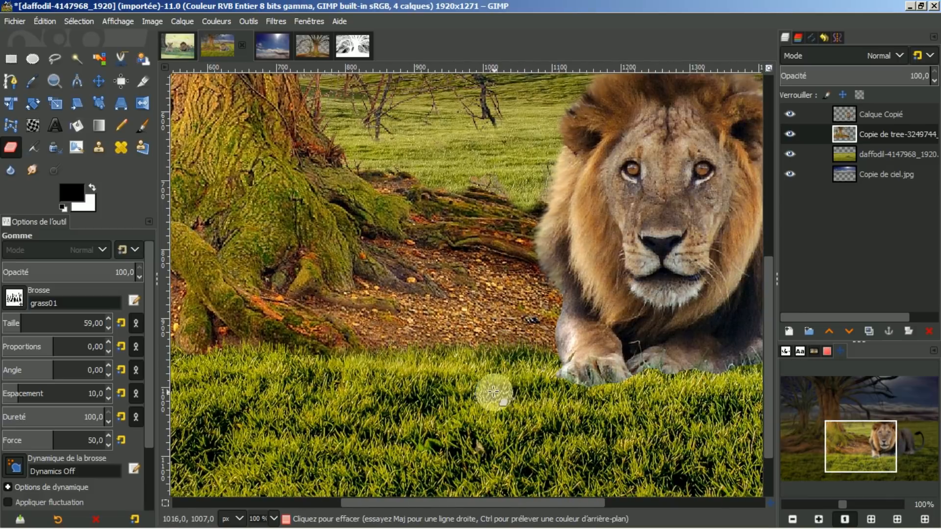
{"action": "mouse_move", "coordinate": [528, 195]}
{"action": "left_mouse_down"}
{"action": "mouse_move", "coordinate": [525, 188]}
{"action": "mouse_move", "coordinate": [535, 191]}
{"action": "left_mouse_up"}
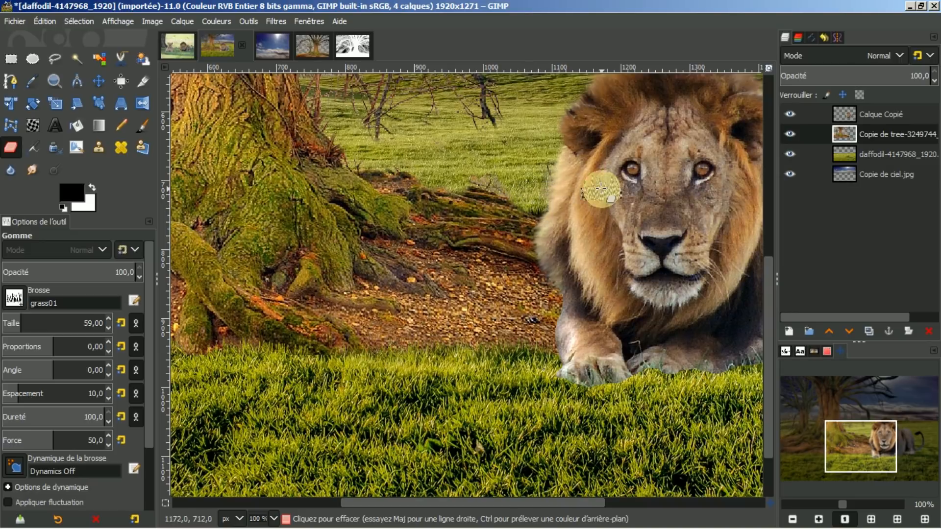
{"action": "mouse_move", "coordinate": [547, 211]}
{"action": "left_mouse_down"}
{"action": "mouse_move", "coordinate": [504, 185]}
{"action": "mouse_move", "coordinate": [382, 169]}
{"action": "left_mouse_up"}
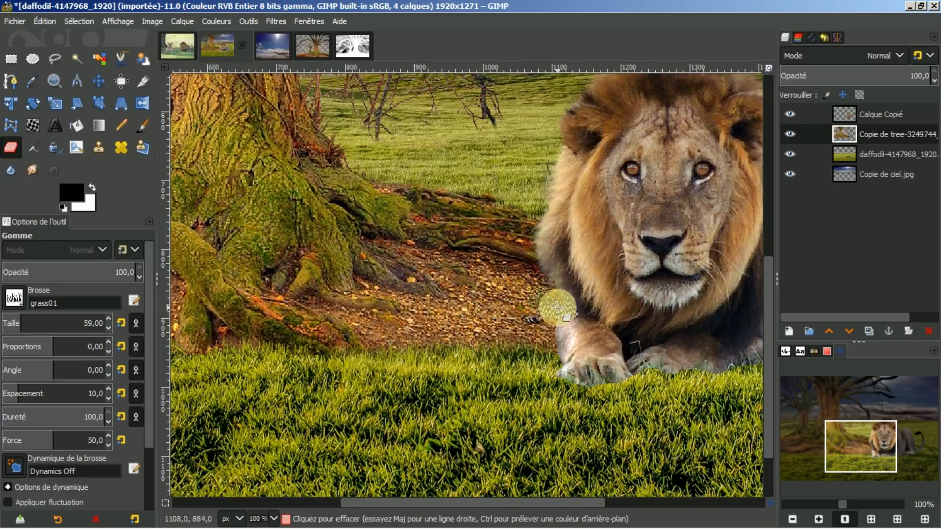
Erase the bare soil between the tree roots and the lion, and around the roots, on the tree layer using the grass brush.
{"action": "mouse_move", "coordinate": [557, 303]}
{"action": "left_mouse_down"}
{"action": "mouse_move", "coordinate": [553, 344]}
{"action": "mouse_move", "coordinate": [537, 355]}
{"action": "mouse_move", "coordinate": [531, 334]}
{"action": "mouse_move", "coordinate": [493, 324]}
{"action": "mouse_move", "coordinate": [491, 304]}
{"action": "mouse_move", "coordinate": [508, 285]}
{"action": "mouse_move", "coordinate": [535, 297]}
{"action": "mouse_move", "coordinate": [510, 302]}
{"action": "mouse_move", "coordinate": [502, 326]}
{"action": "mouse_move", "coordinate": [521, 307]}
{"action": "mouse_move", "coordinate": [514, 280]}
{"action": "mouse_move", "coordinate": [515, 338]}
{"action": "mouse_move", "coordinate": [433, 334]}
{"action": "mouse_move", "coordinate": [422, 321]}
{"action": "mouse_move", "coordinate": [449, 318]}
{"action": "mouse_move", "coordinate": [463, 319]}
{"action": "mouse_move", "coordinate": [384, 332]}
{"action": "mouse_move", "coordinate": [423, 337]}
{"action": "left_mouse_up"}
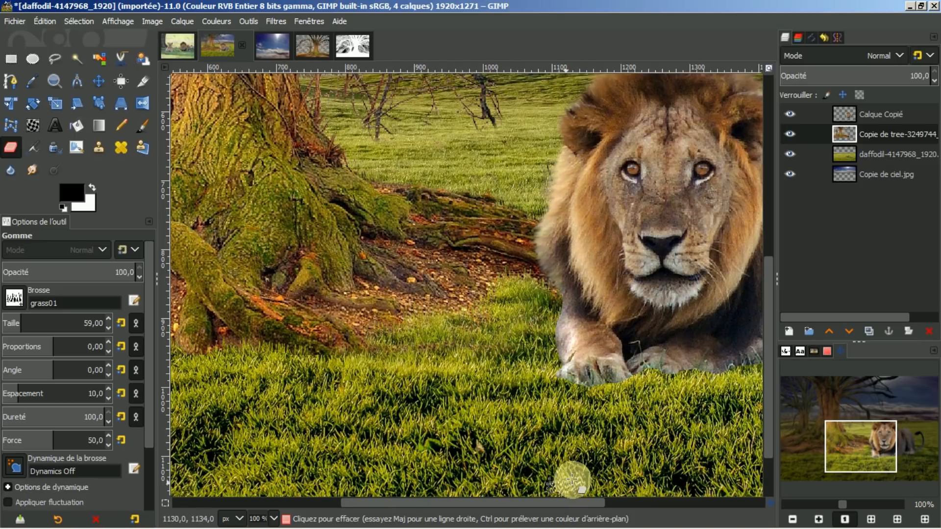
{"action": "left_click", "coordinate": [791, 520]}
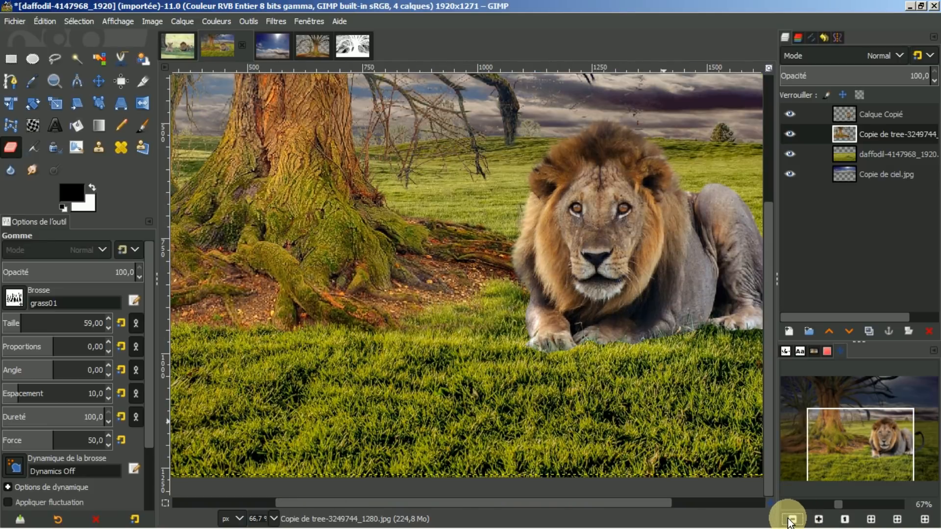
{"action": "left_click_drag", "start_coordinate": [531, 500], "coordinate": [314, 498]}
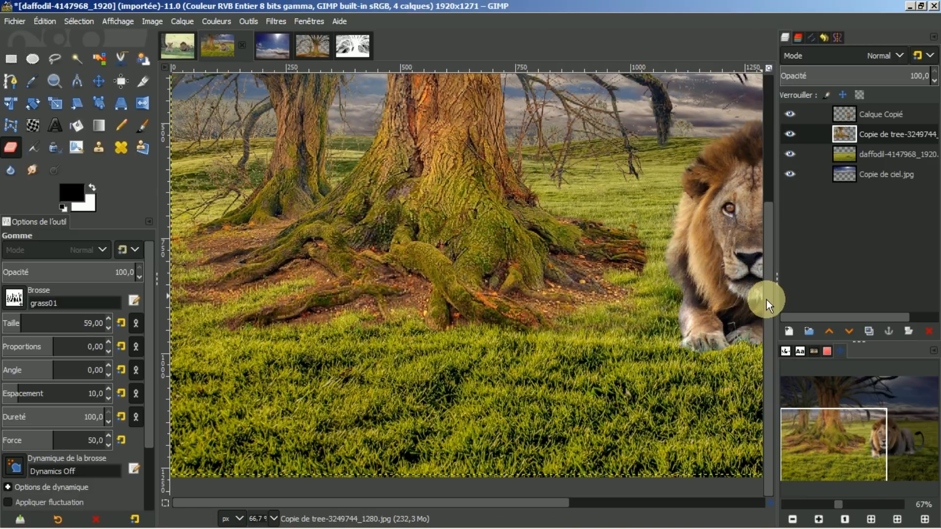
{"action": "left_click", "coordinate": [621, 247]}
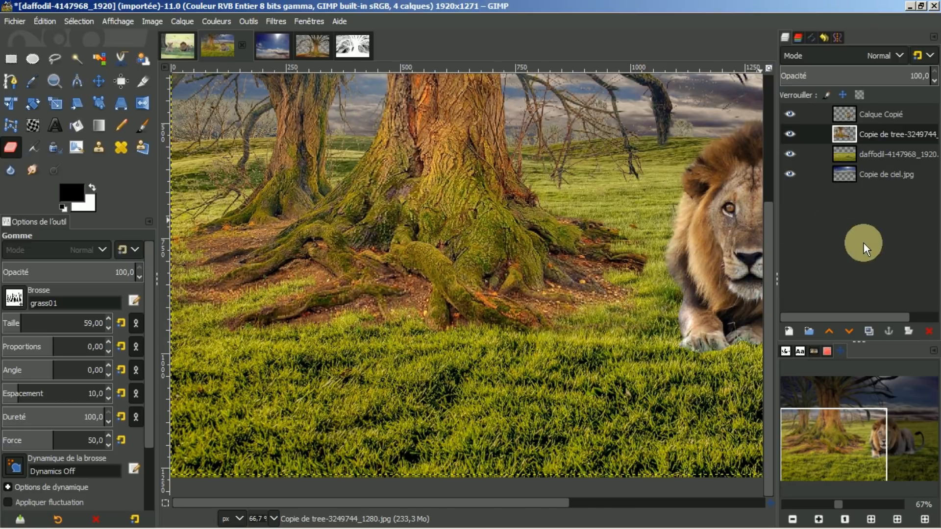
{"action": "left_click", "coordinate": [871, 519]}
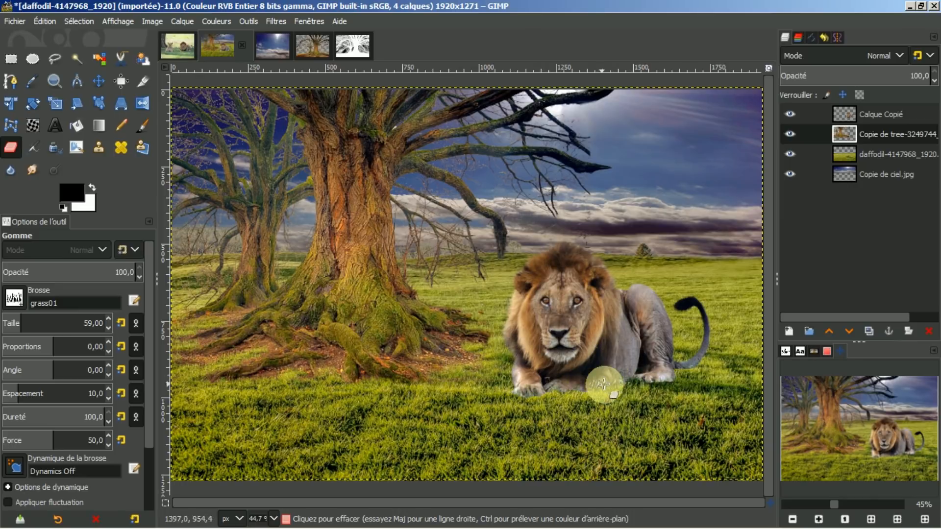
On the lion layer, erase the lower edge and outer side of the front paw beside the tree into grass blades.
{"action": "left_click", "coordinate": [872, 113]}
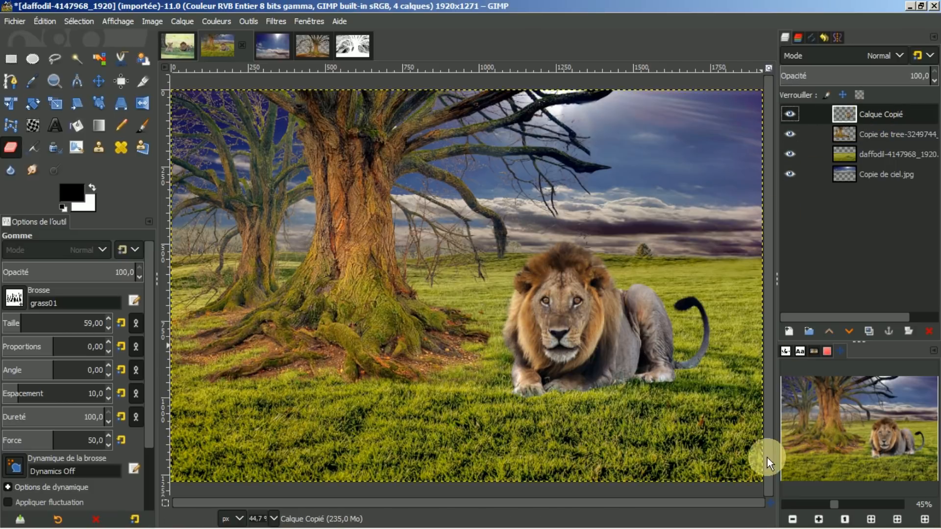
{"action": "scroll", "coordinate": [672, 415], "scroll_direction": "up", "scroll_amount": 4}
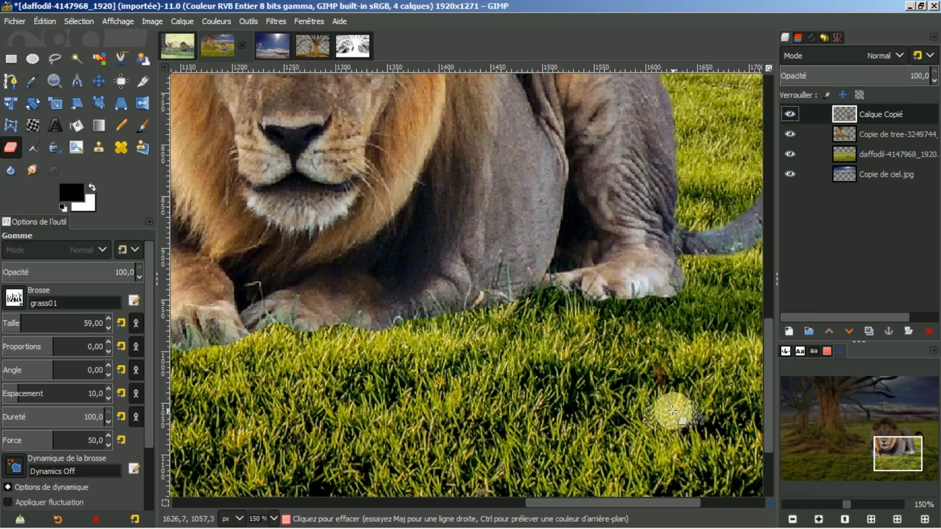
{"action": "left_click_drag", "start_coordinate": [599, 504], "coordinate": [543, 504]}
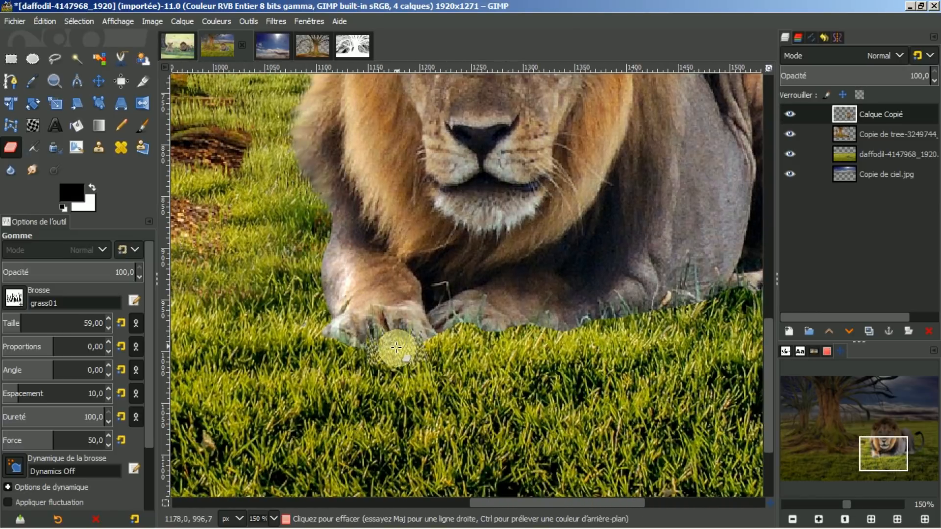
{"action": "left_click", "coordinate": [413, 340]}
{"action": "left_click", "coordinate": [371, 343]}
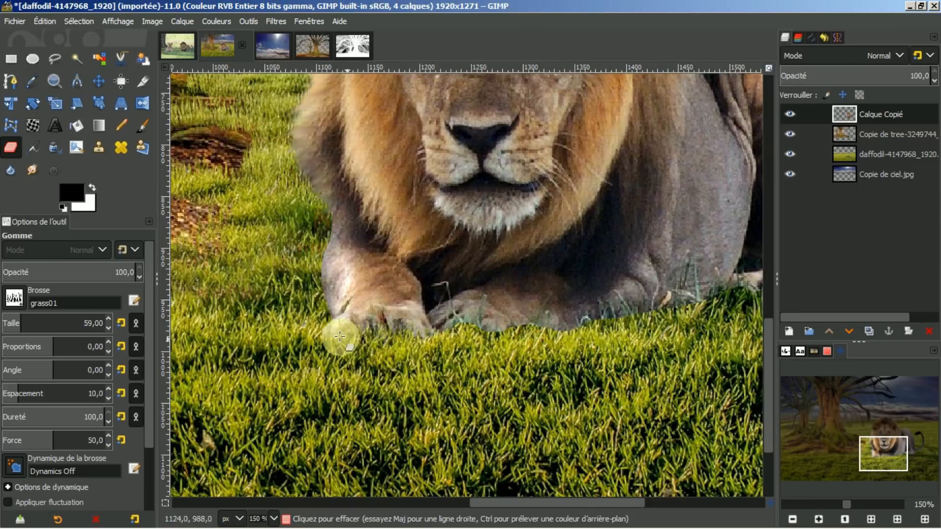
{"action": "left_click", "coordinate": [339, 338]}
{"action": "mouse_move", "coordinate": [306, 305]}
{"action": "left_mouse_down"}
{"action": "mouse_move", "coordinate": [297, 237]}
{"action": "mouse_move", "coordinate": [285, 247]}
{"action": "mouse_move", "coordinate": [310, 259]}
{"action": "mouse_move", "coordinate": [322, 284]}
{"action": "mouse_move", "coordinate": [320, 314]}
{"action": "left_mouse_up"}
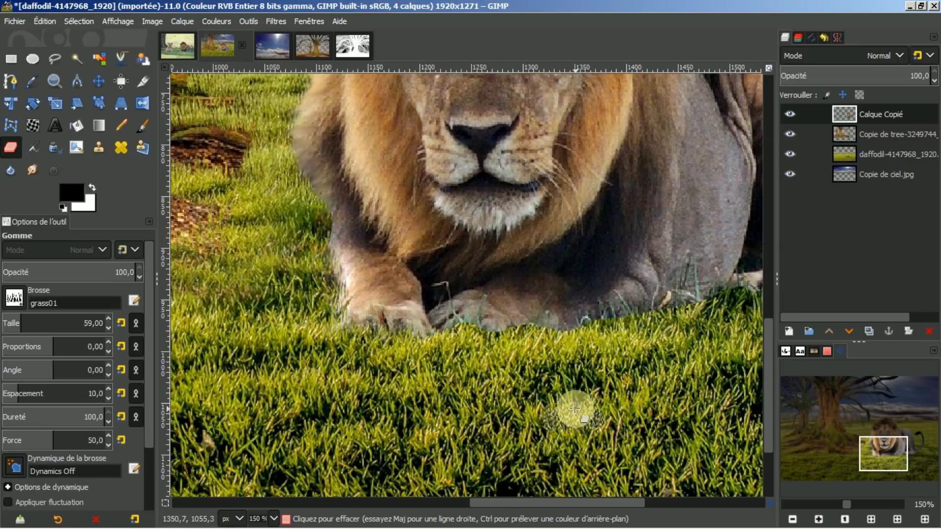
Erase the lion's lower edge from the second front paw to the hind paw and tail base, reducing the Eraser to size 50.
{"action": "left_click_drag", "start_coordinate": [525, 333], "coordinate": [647, 310]}
{"action": "left_click_drag", "start_coordinate": [572, 504], "coordinate": [653, 505]}
{"action": "mouse_move", "coordinate": [588, 294]}
{"action": "left_mouse_down"}
{"action": "mouse_move", "coordinate": [518, 298]}
{"action": "mouse_move", "coordinate": [473, 344]}
{"action": "mouse_move", "coordinate": [478, 304]}
{"action": "left_mouse_up"}
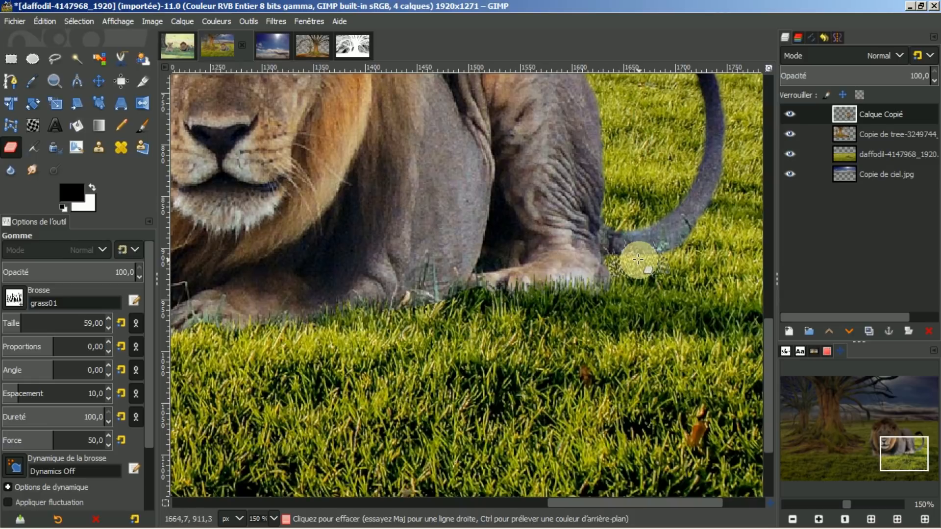
{"action": "key", "text": "bracketleft"}
{"action": "key", "text": "bracketleft"}
{"action": "mouse_move", "coordinate": [640, 255]}
{"action": "left_mouse_down"}
{"action": "mouse_move", "coordinate": [631, 250]}
{"action": "mouse_move", "coordinate": [678, 260]}
{"action": "left_mouse_up"}
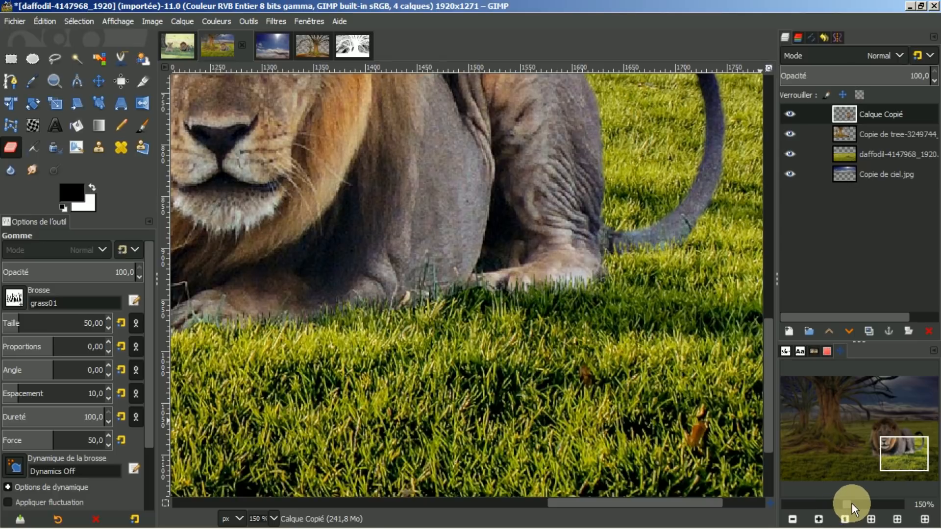
{"action": "left_click", "coordinate": [870, 520]}
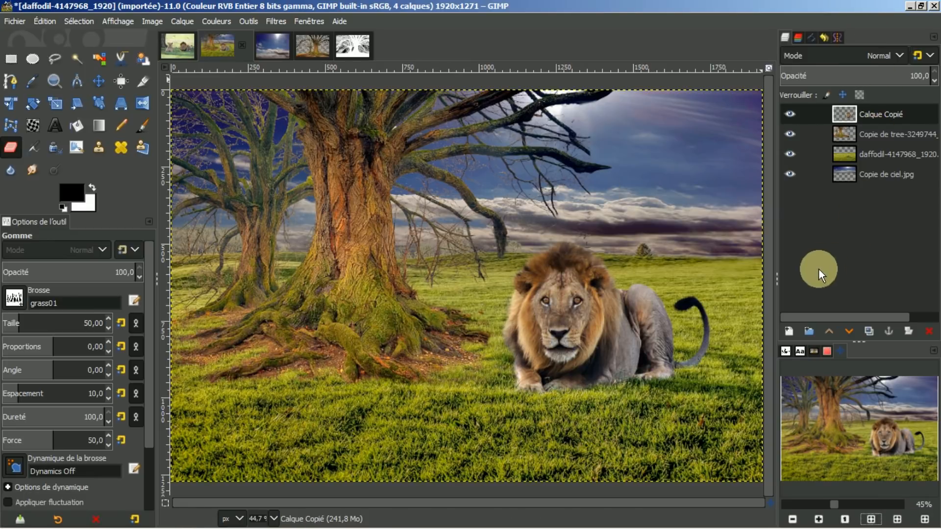
Create a new 1920 x 1271 px transparent layer directly above the tree layer.
{"action": "left_click", "coordinate": [863, 134]}
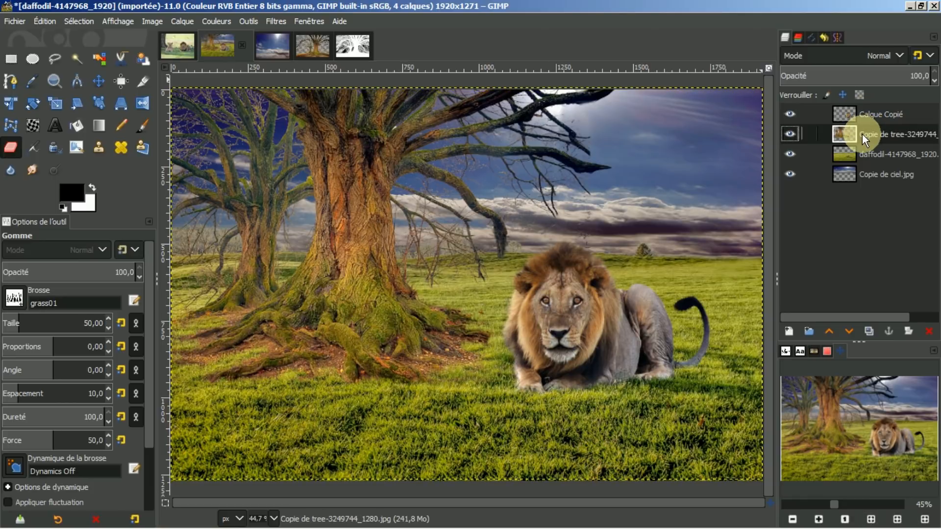
{"action": "left_click", "coordinate": [787, 331]}
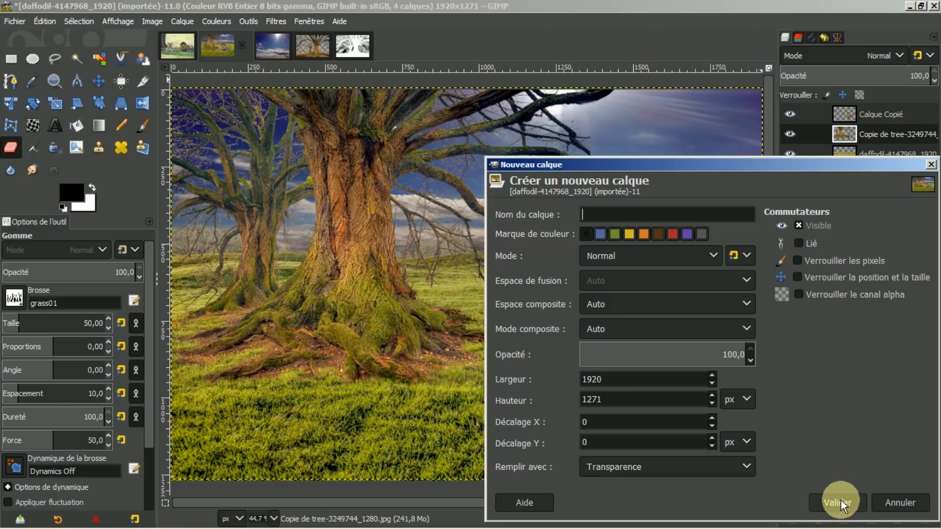
{"action": "left_click", "coordinate": [842, 501]}
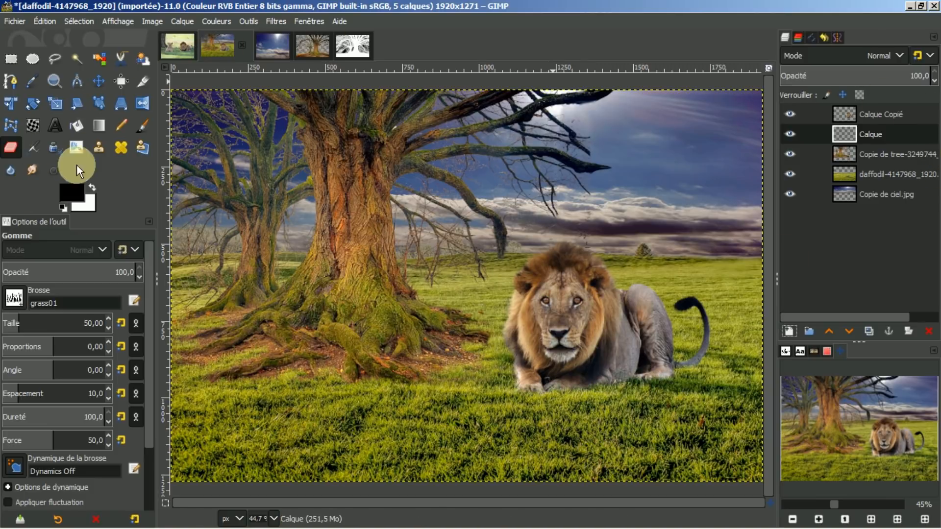
Paint soft black shading on the grass around the lion and tree base with the 2. Hardness 050 Paintbrush, size 189, opacity 11.9.
{"action": "left_click", "coordinate": [142, 125]}
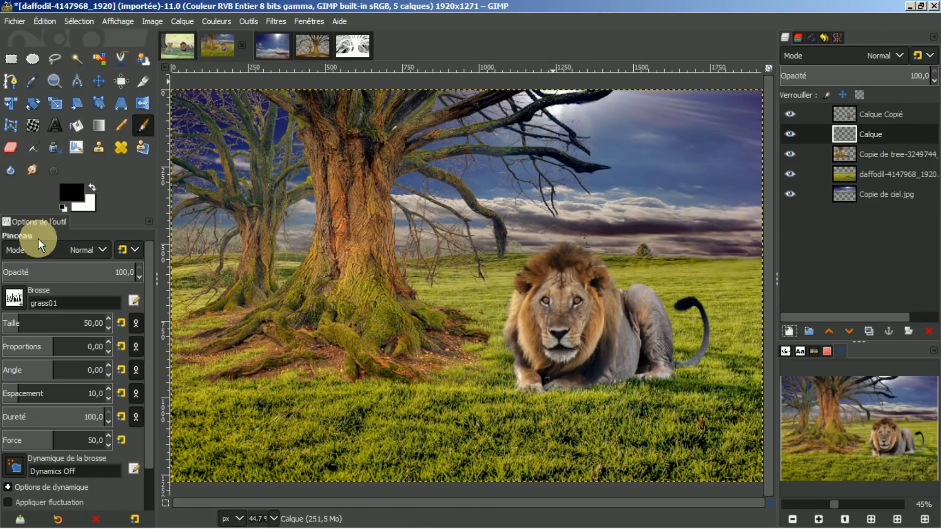
{"action": "left_click", "coordinate": [14, 297]}
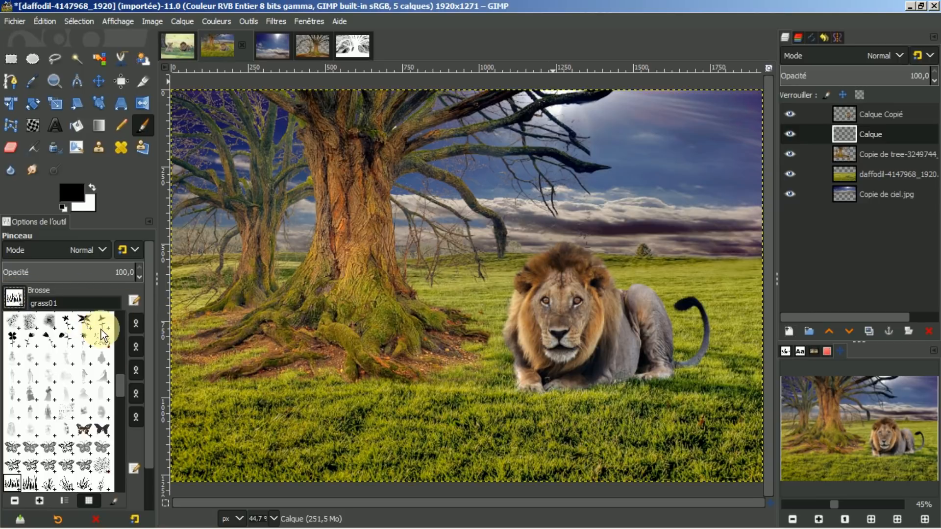
{"action": "scroll", "coordinate": [122, 377], "scroll_direction": "up", "scroll_amount": 10}
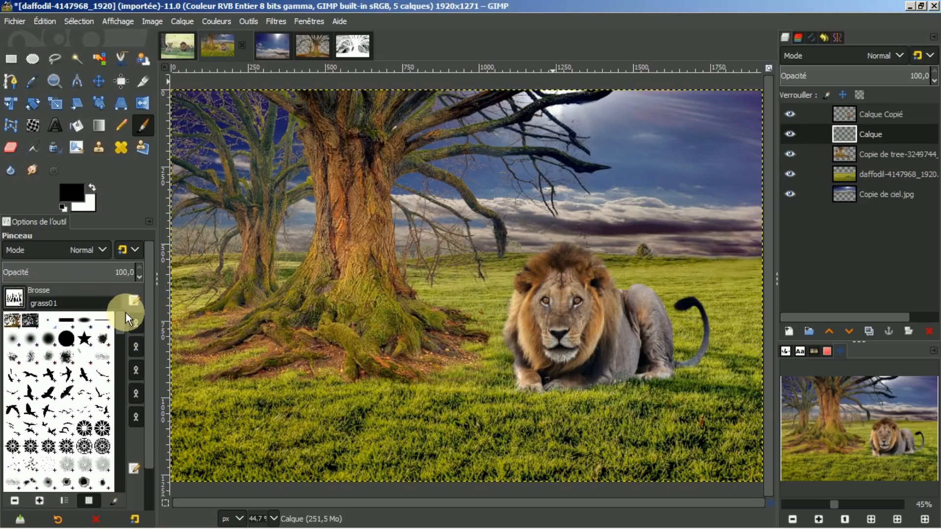
{"action": "double_click", "coordinate": [30, 339]}
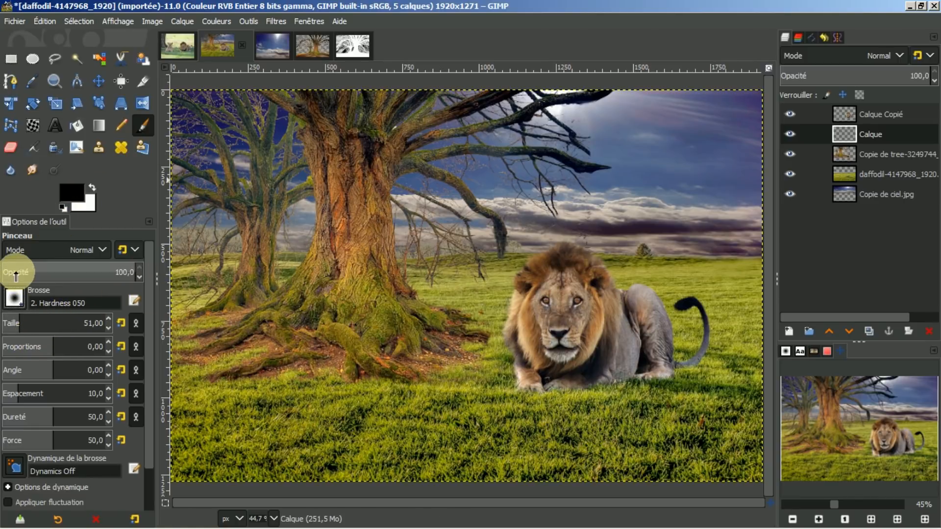
{"action": "left_click", "coordinate": [18, 271]}
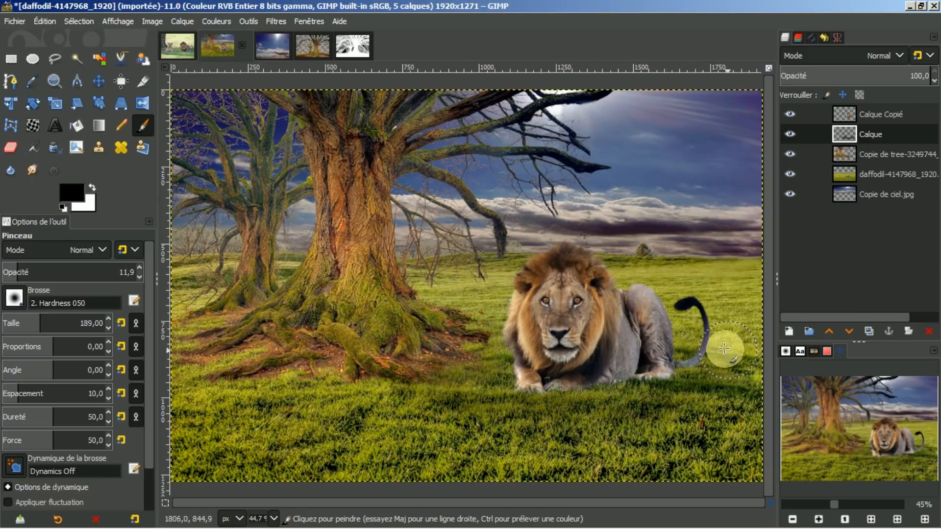
{"action": "left_click", "coordinate": [789, 135]}
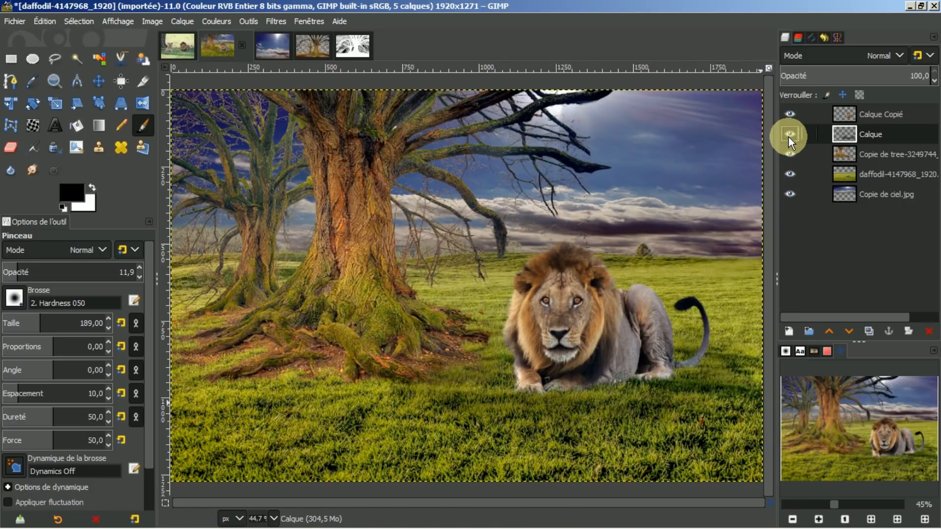